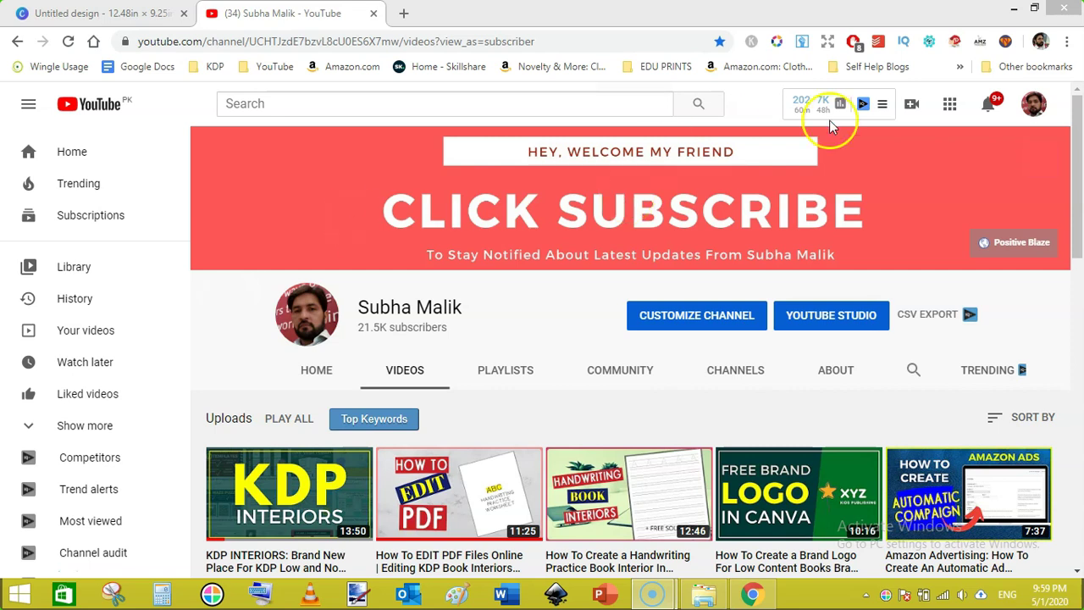
Step: Scroll the YouTube channel's video list, then switch to the Canva 'Untitled design' tab
left_click_drag(1080, 152, 1048, 114)
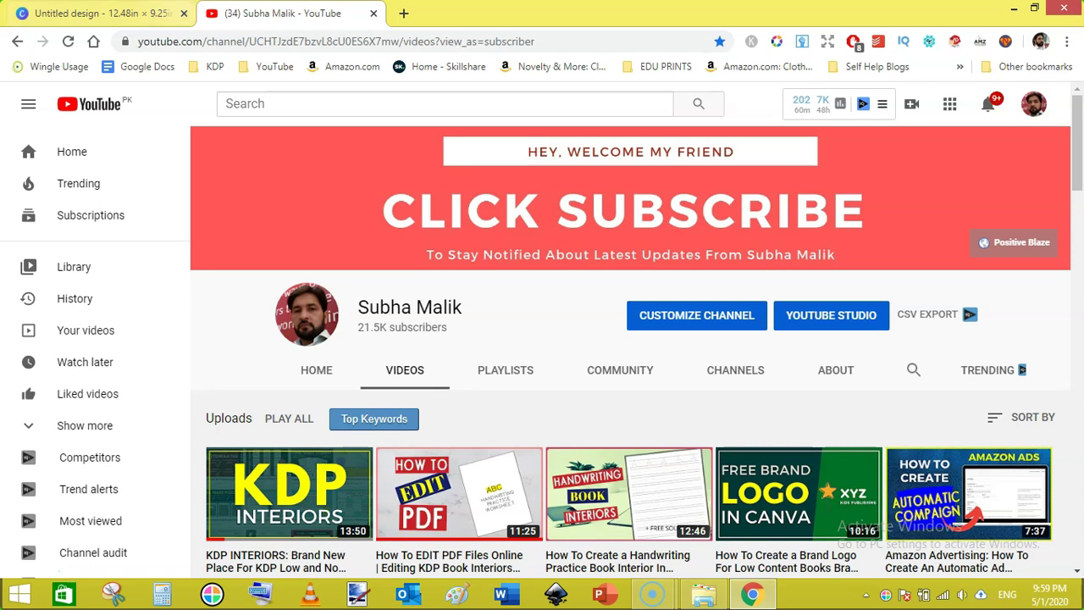
left_click(102, 14)
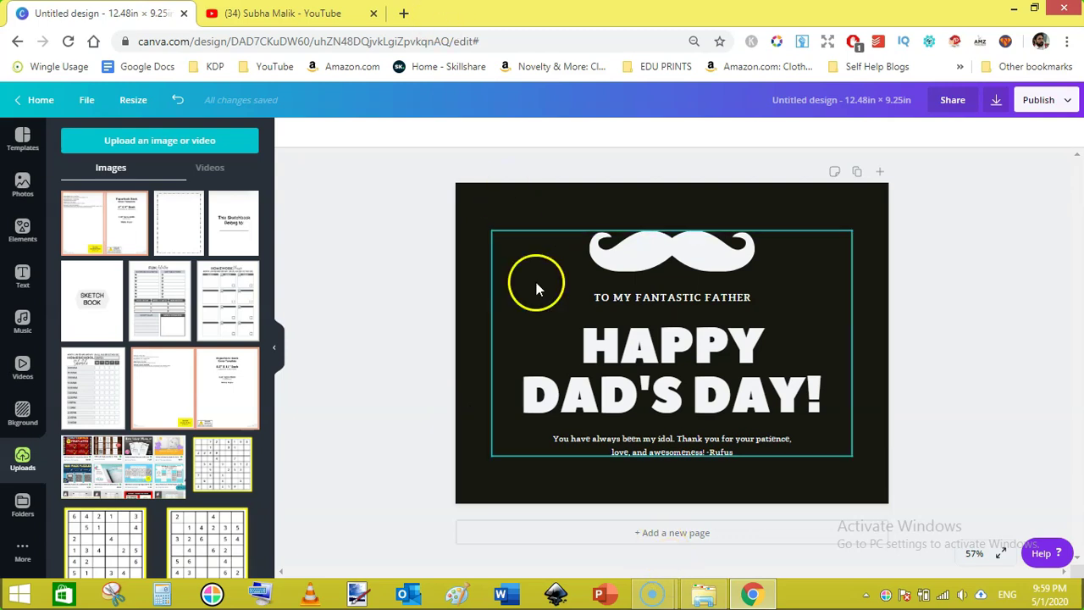
Step: In a new tab, search 'kdp cover template' and open the KDP cover templates page
left_click(405, 10)
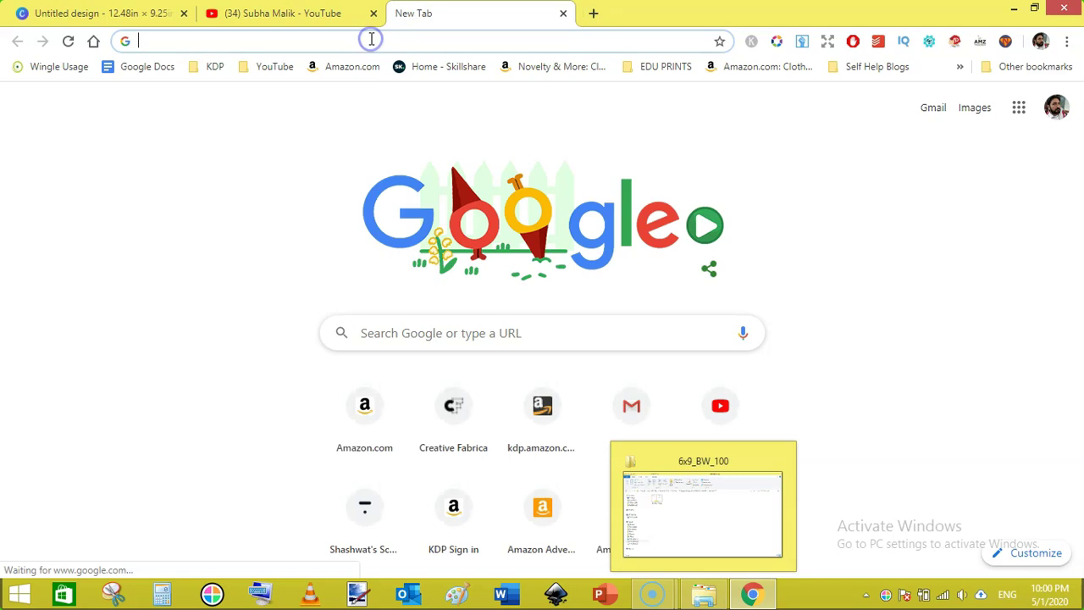
type("kdp cov")
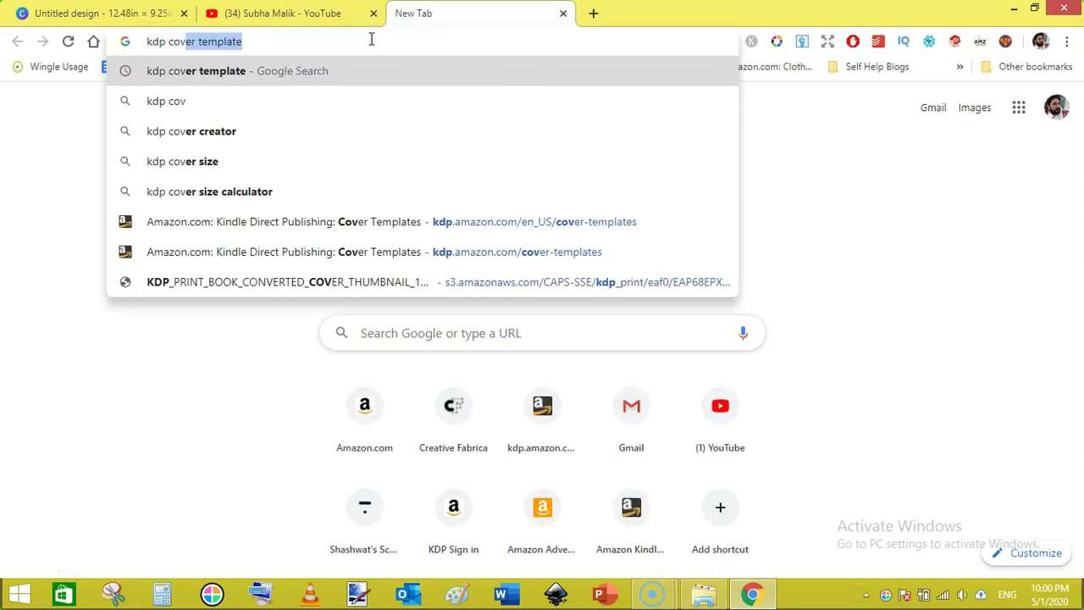
left_click(210, 74)
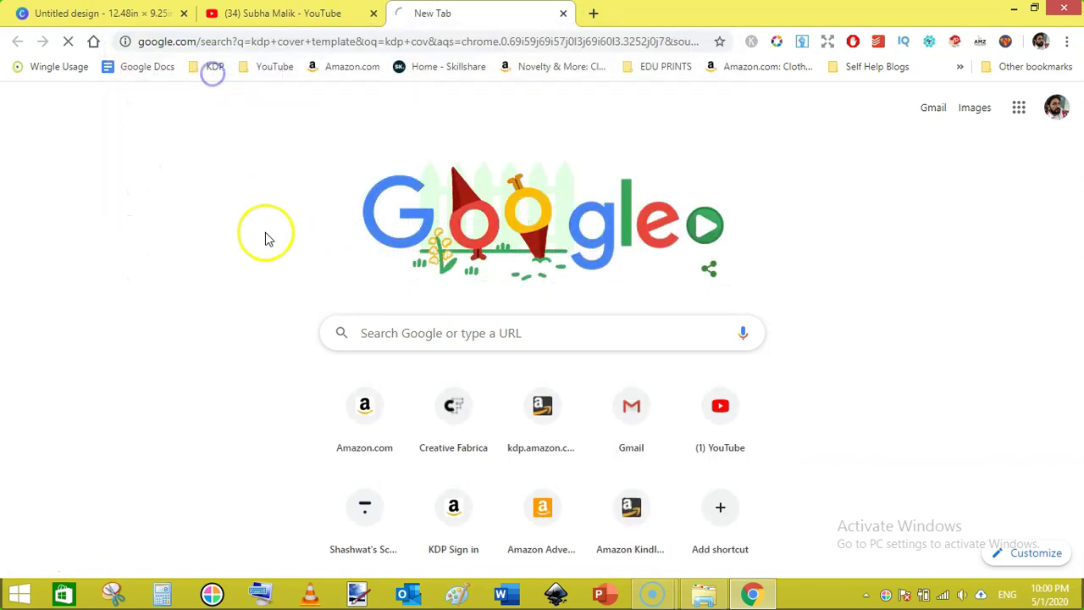
left_click(266, 239)
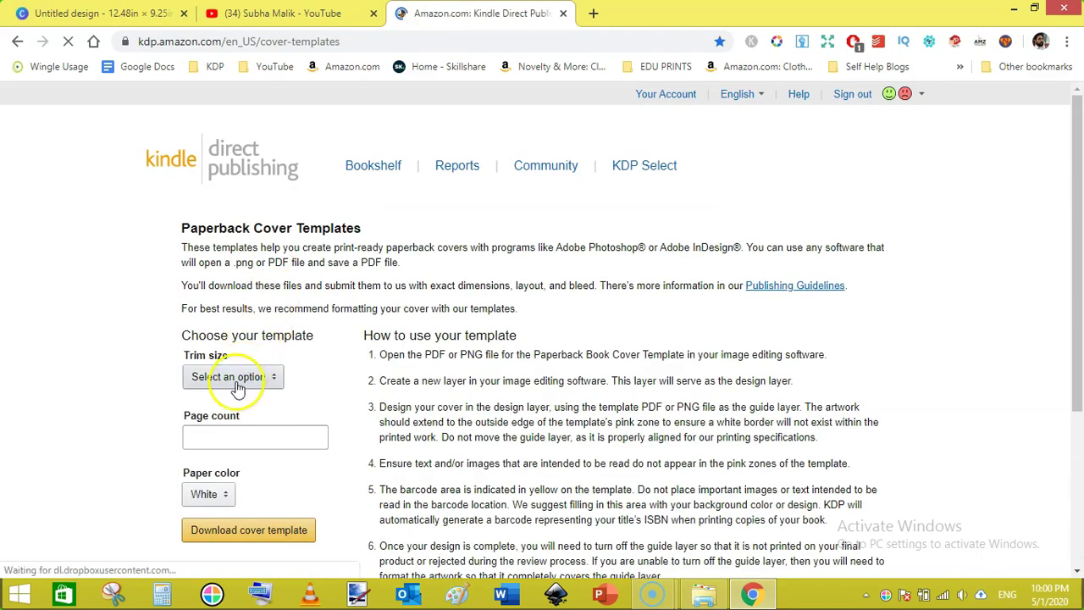
Step: Fill in a 6 x 9 in trim size and 98 pages, then cancel the template download
left_click(234, 378)
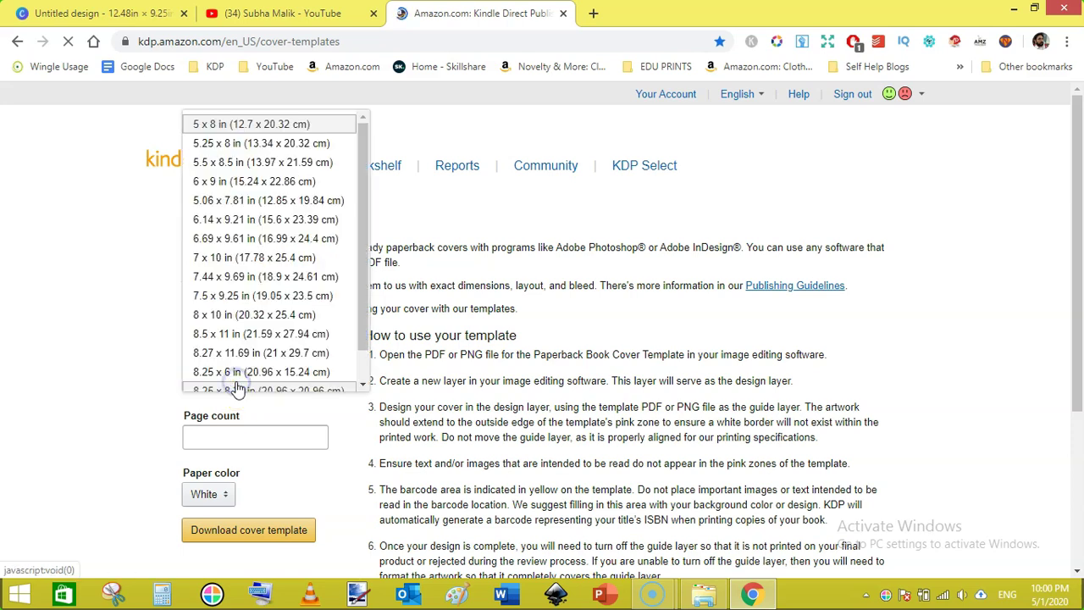
left_click(250, 186)
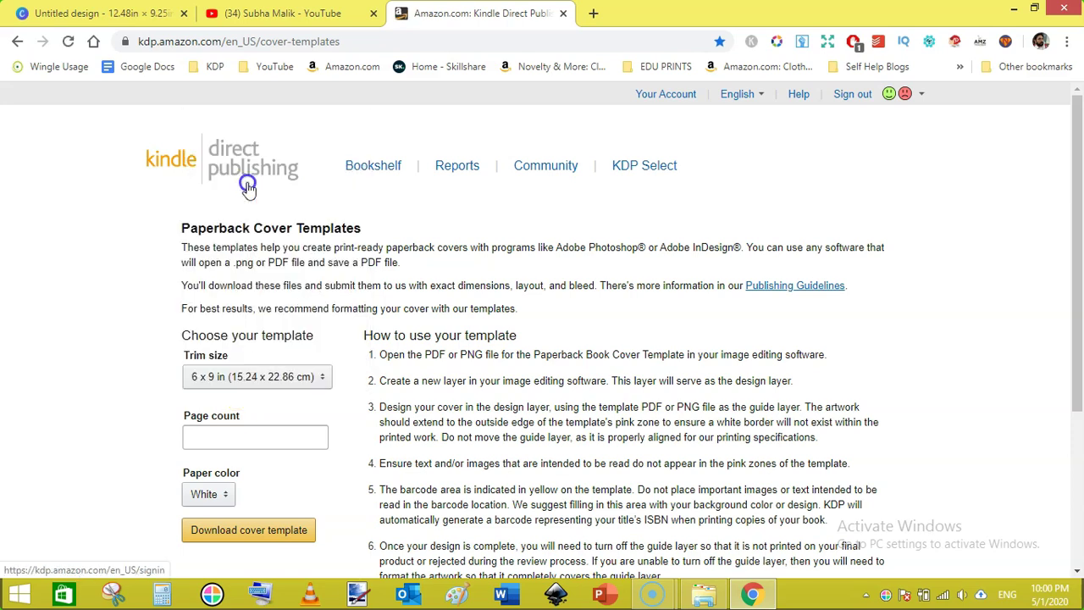
left_click(277, 436)
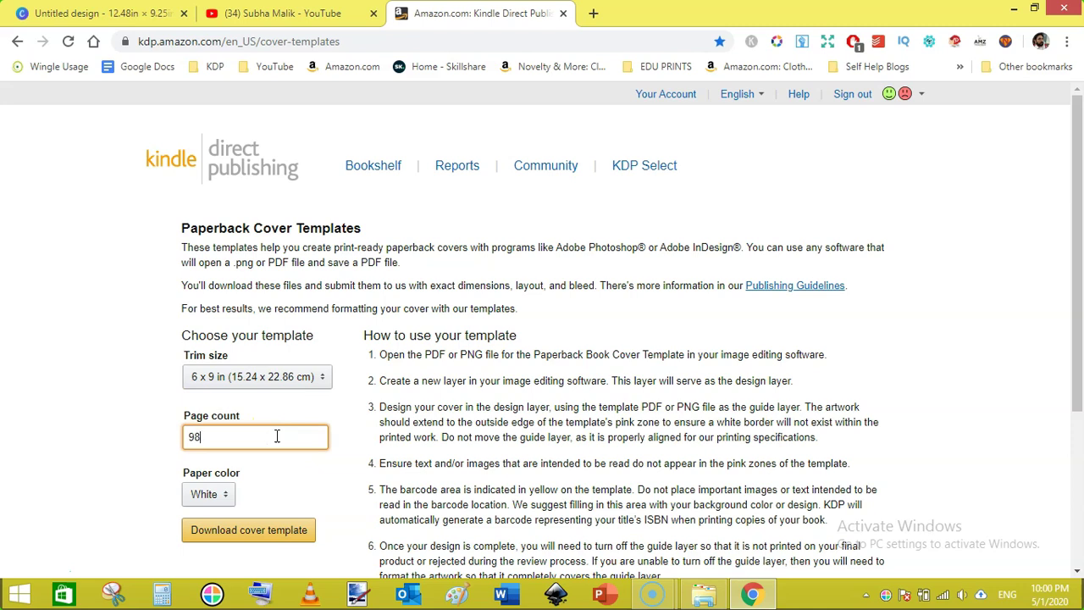
left_click(235, 532)
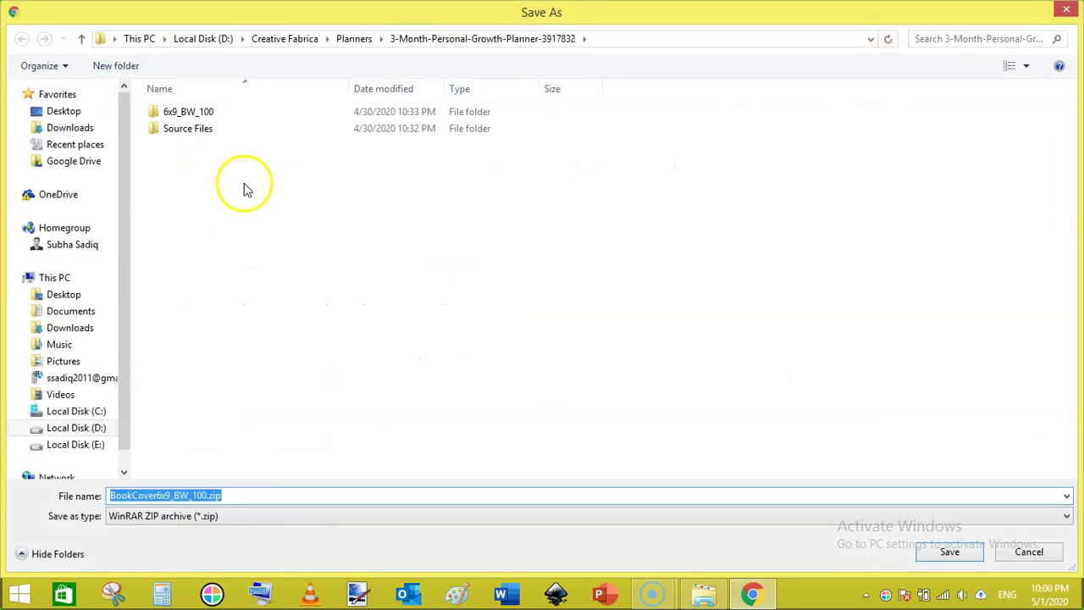
left_click(1029, 552)
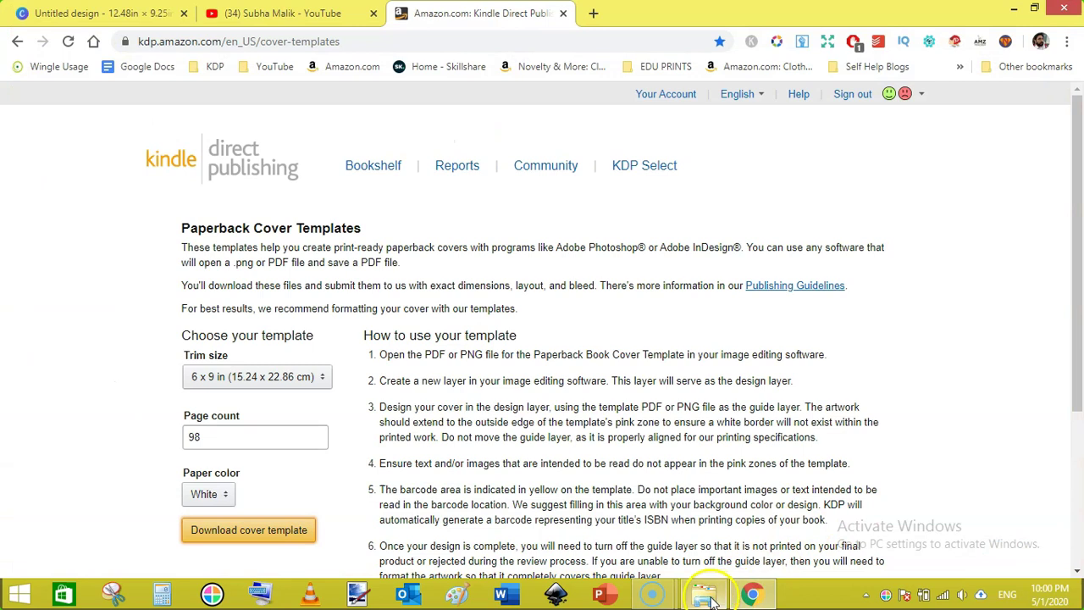
Step: Preview 6x9_BW_100.jpg in Photo Gallery to check its 0.23" spine, then return to Chrome
left_click(710, 595)
left_click(234, 174)
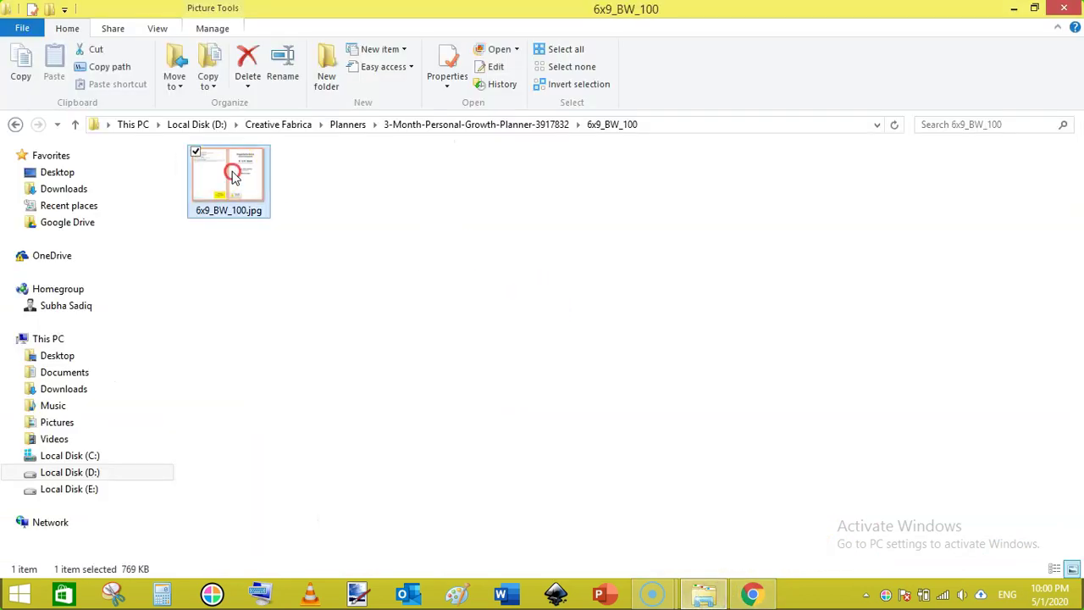
right_click(232, 175)
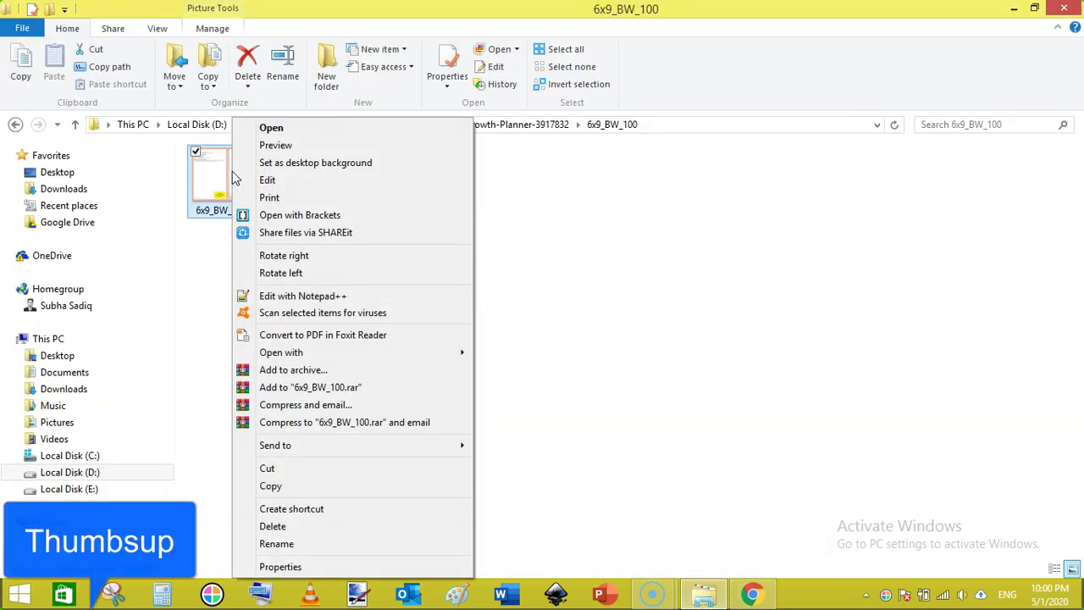
left_click(278, 144)
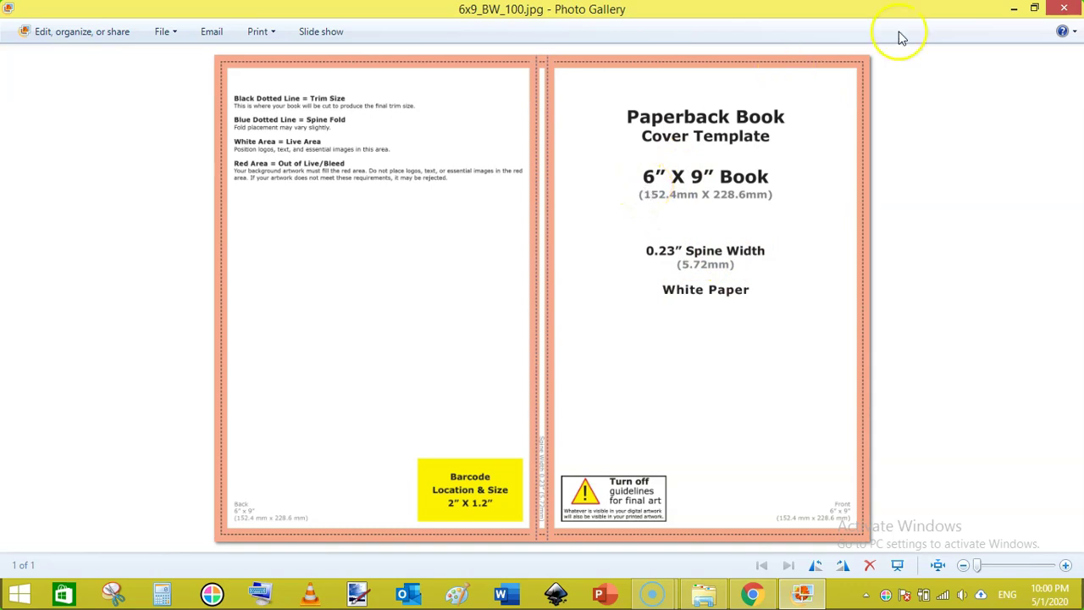
left_click(1064, 7)
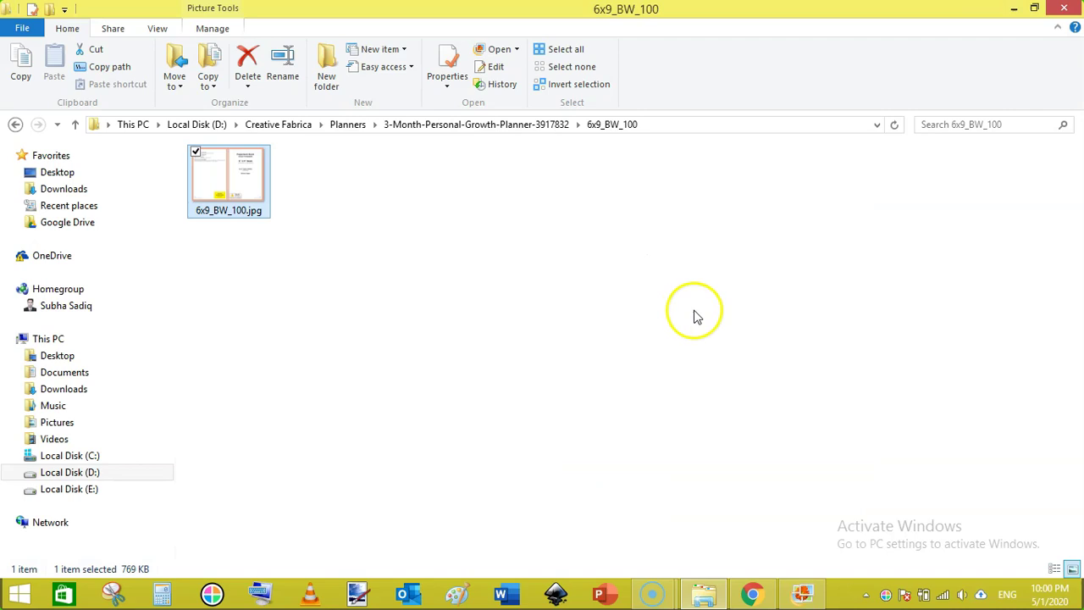
left_click(750, 596)
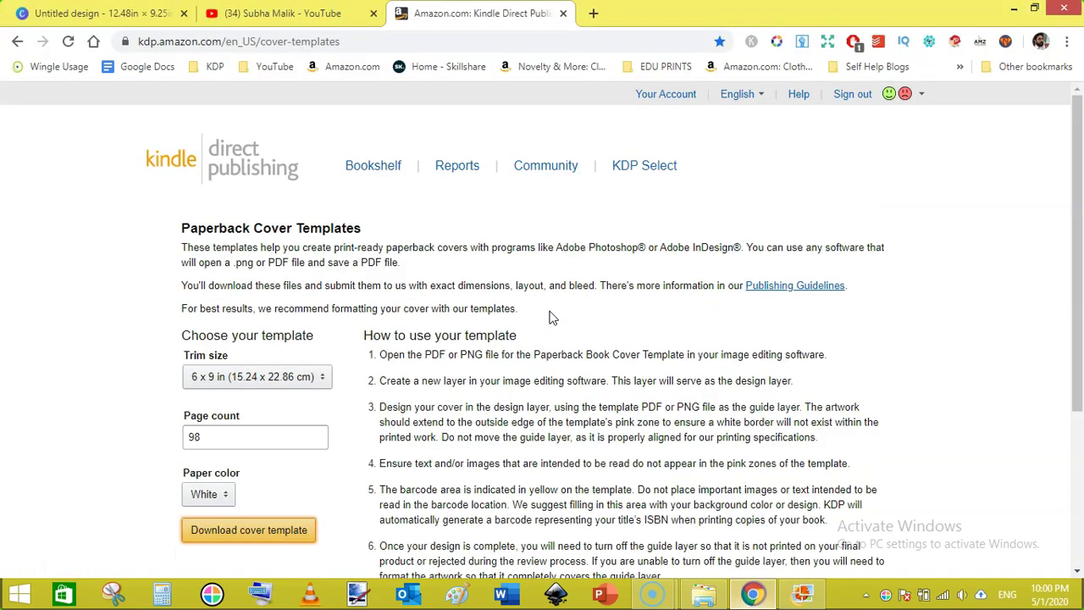
Step: Start a new custom-dimensions Canva design measured in inches, with Calculator opened beside it
left_click(282, 14)
left_click(98, 14)
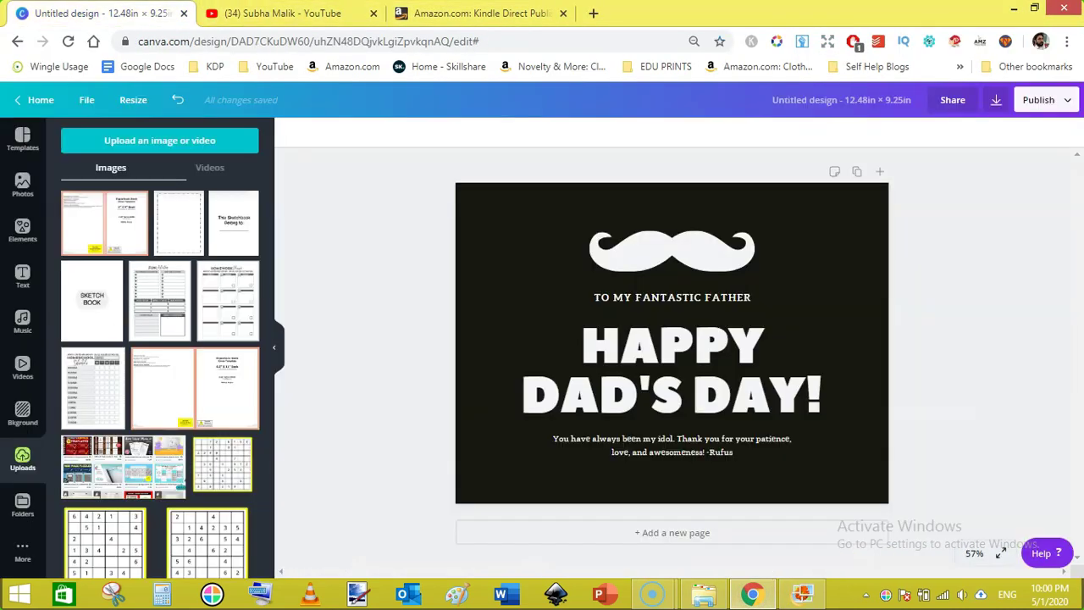
left_click(86, 102)
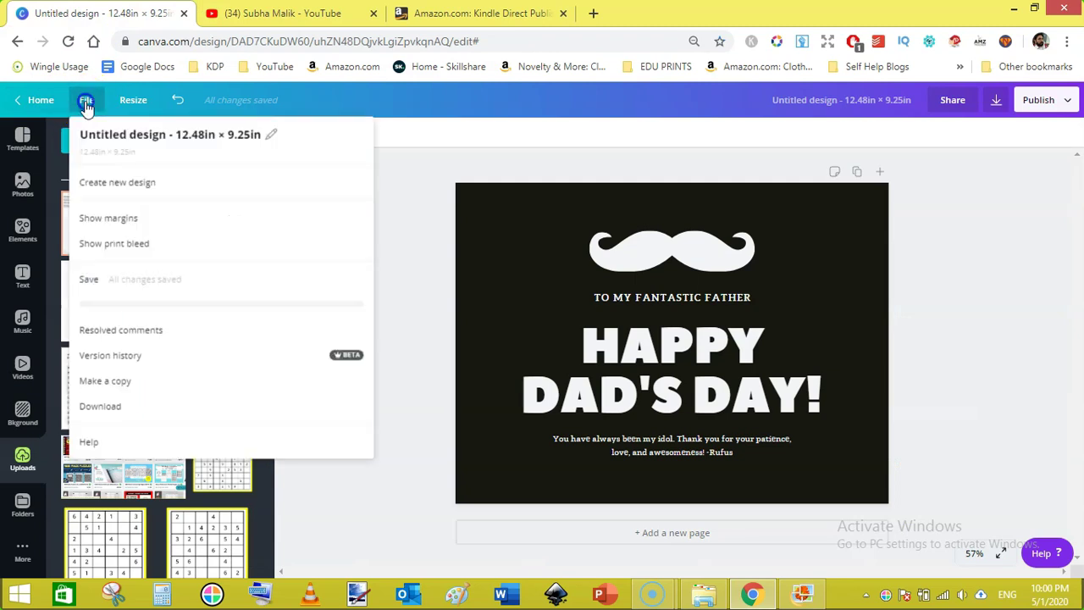
left_click(147, 188)
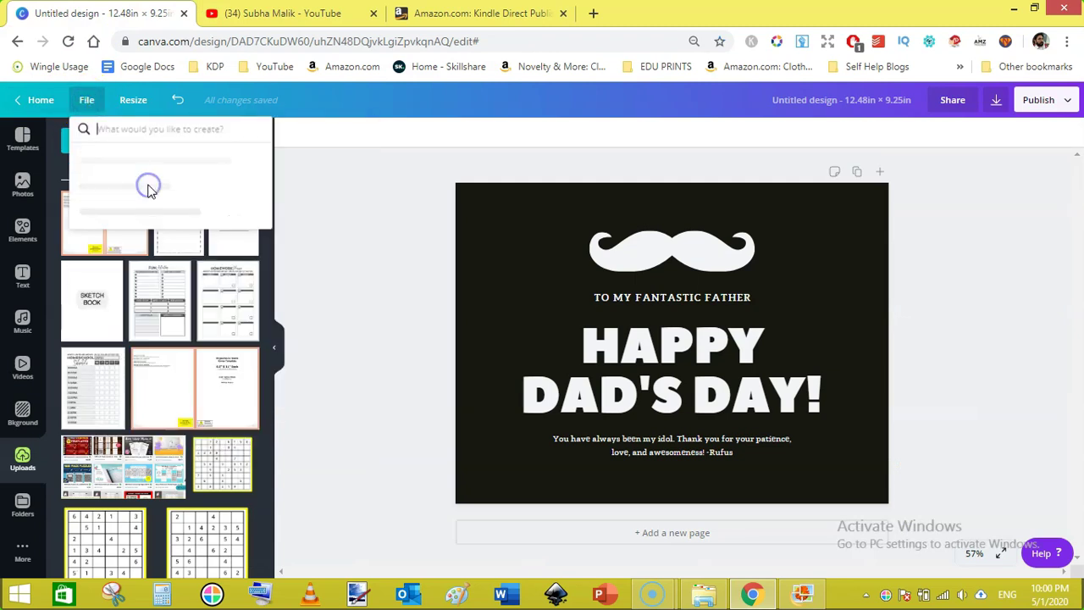
left_click(144, 162)
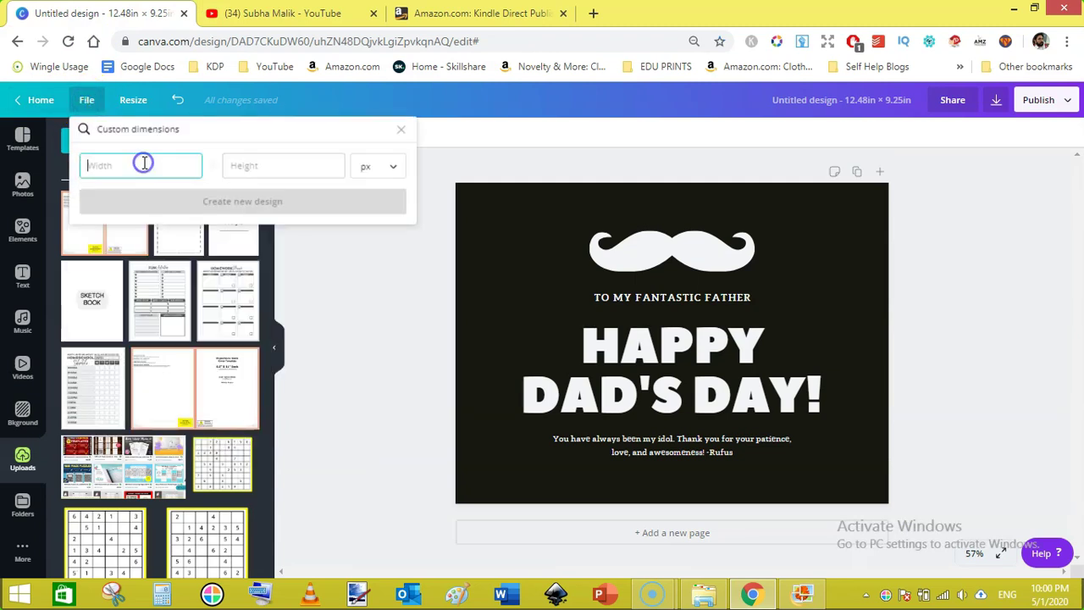
left_click(387, 165)
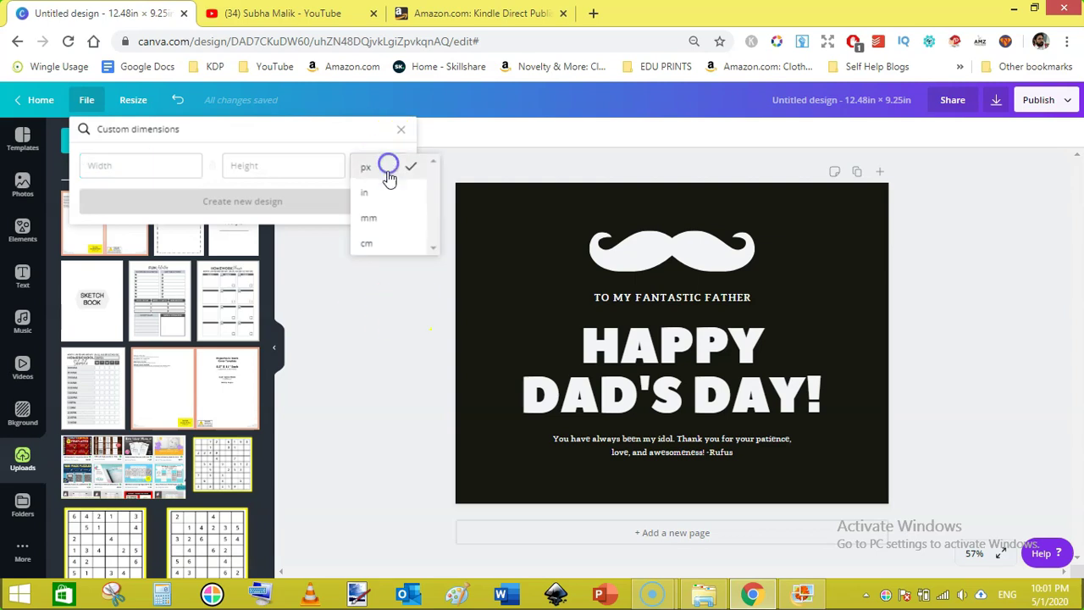
left_click(382, 192)
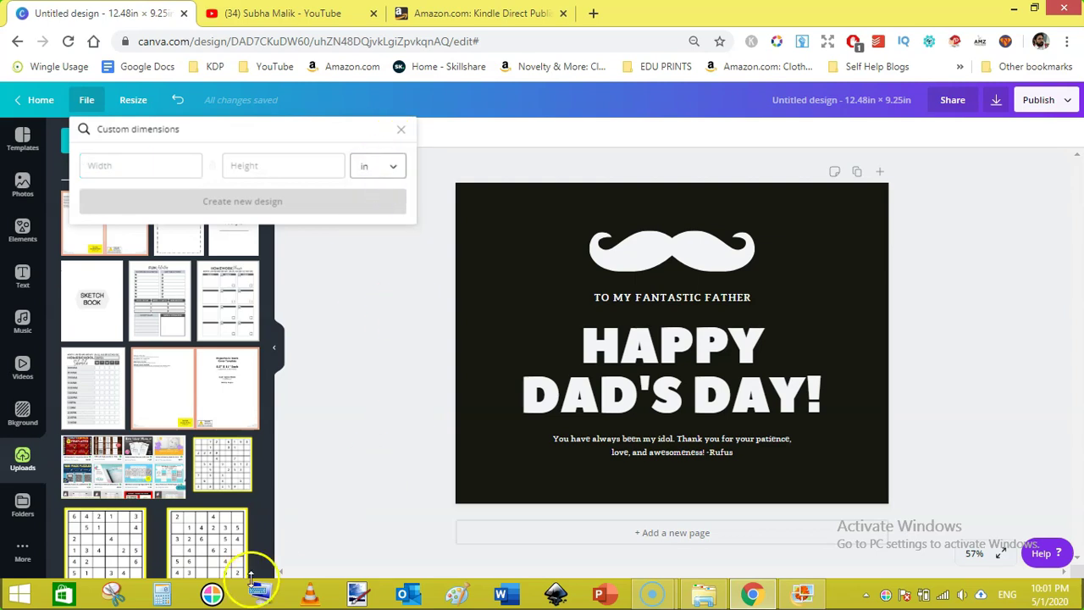
left_click(160, 597)
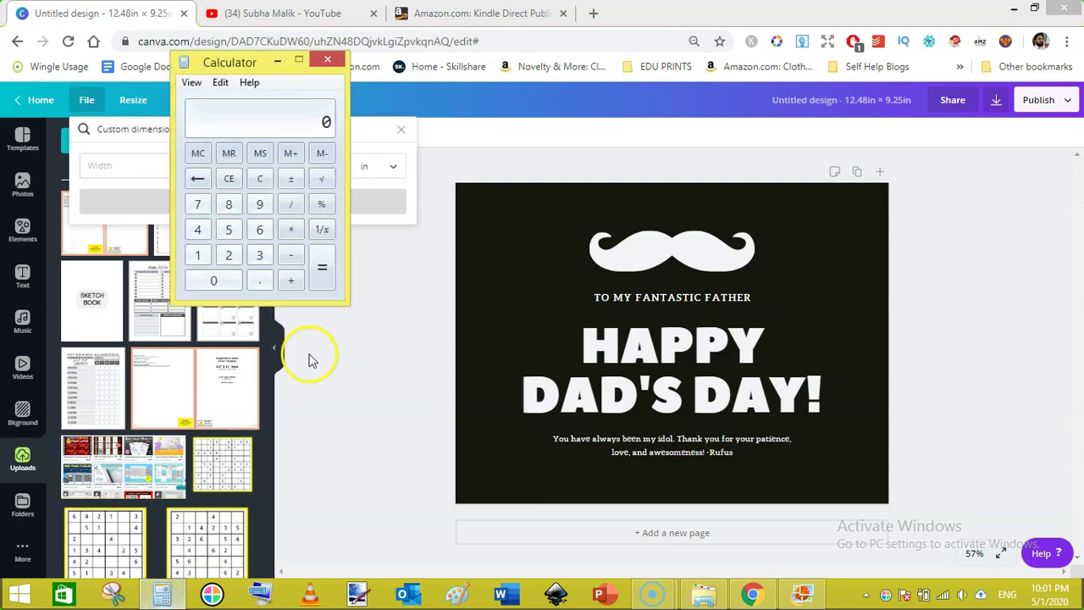
Step: Calculate 6 × 2 = 12 for the two-page width and glance at the cover template
left_click_drag(252, 67, 404, 227)
left_click(423, 402)
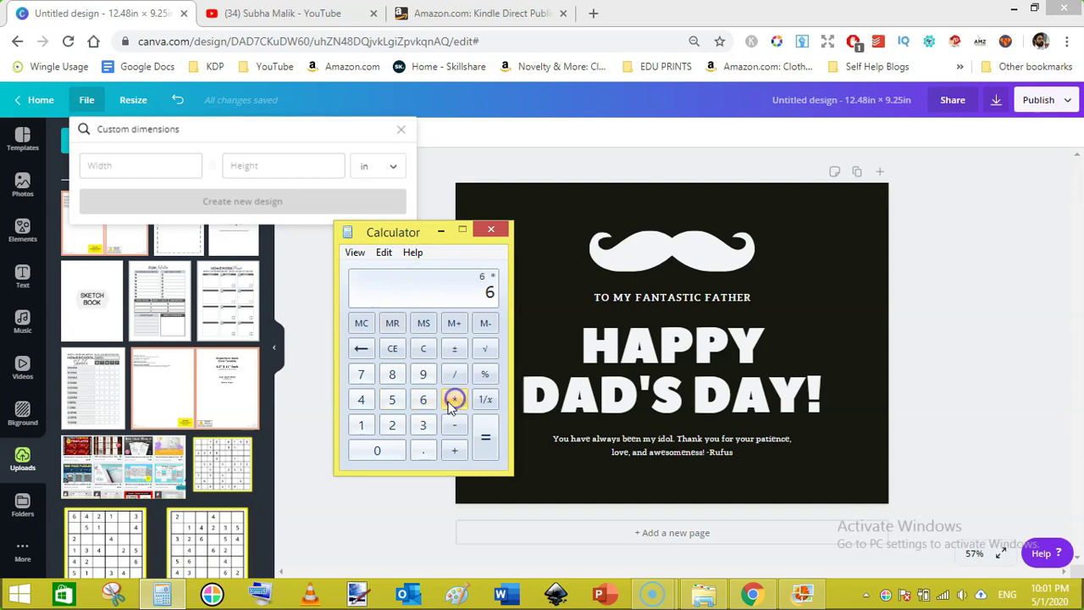
left_click(392, 425)
left_click(483, 442)
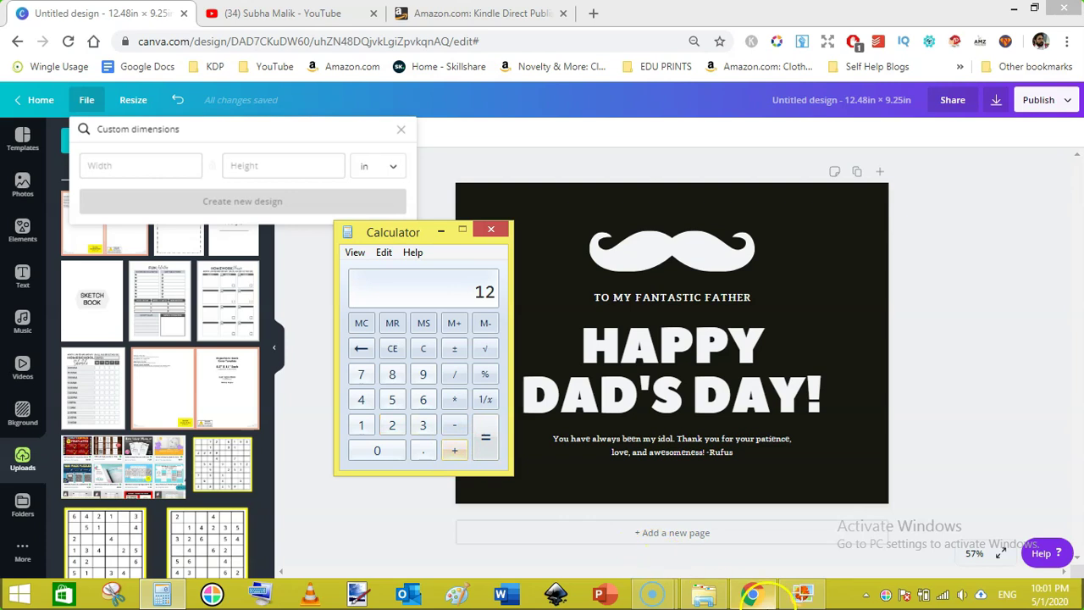
left_click(799, 594)
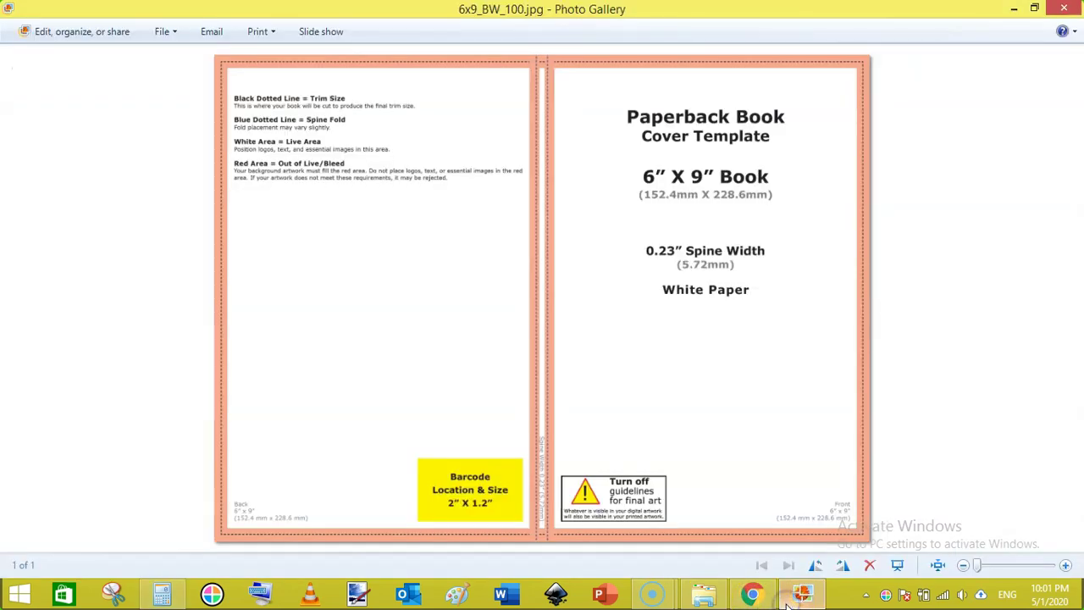
left_click(789, 601)
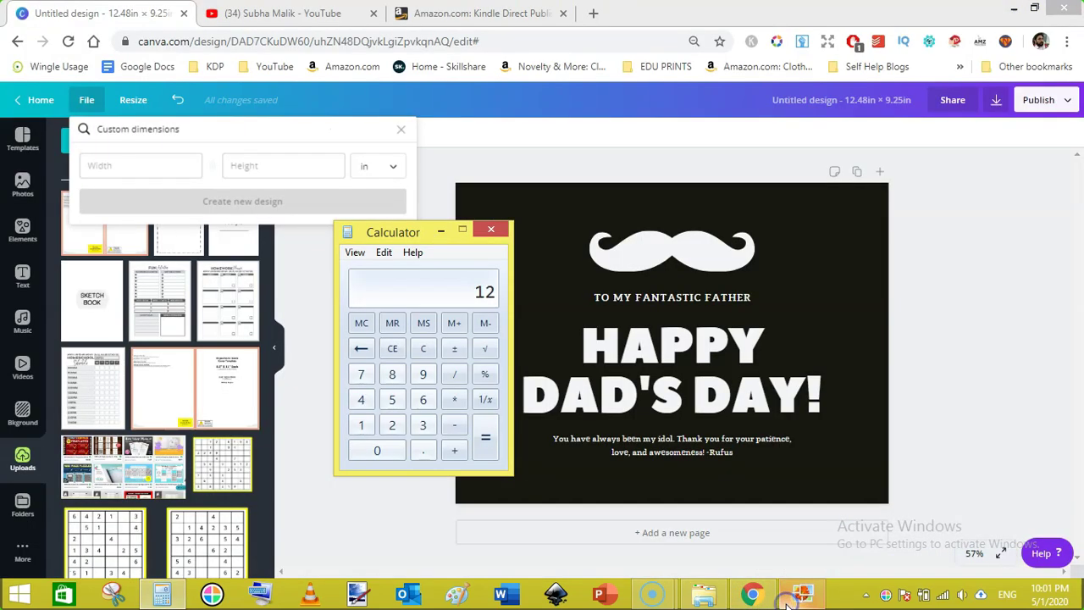
Step: Add the 0.23 spine and 0.25 bleed to get 0.48, then add 2 for 2.48
left_click(391, 425)
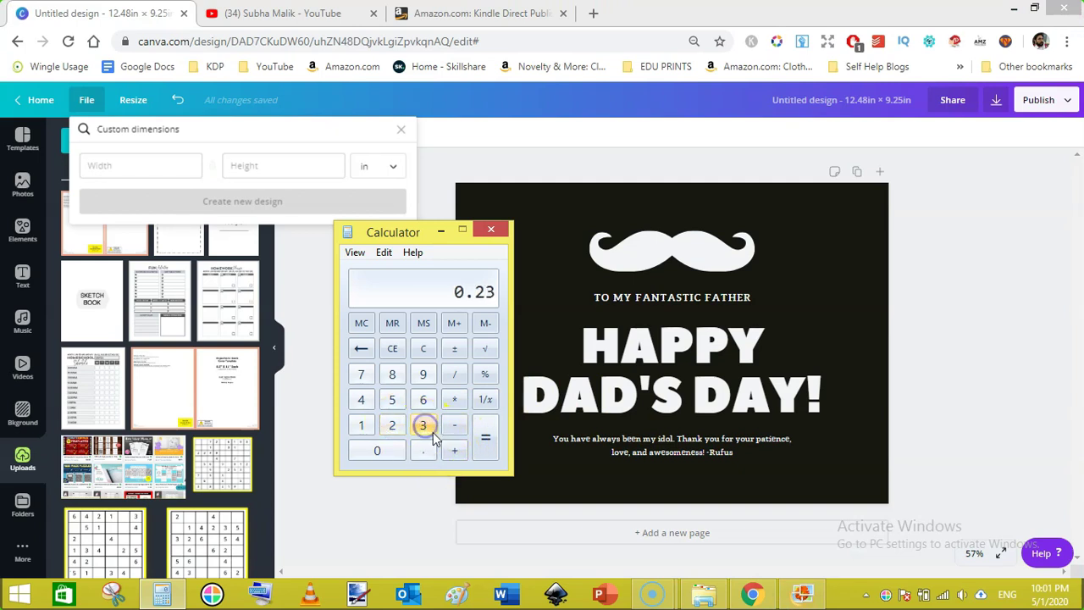
left_click(456, 452)
left_click(457, 453)
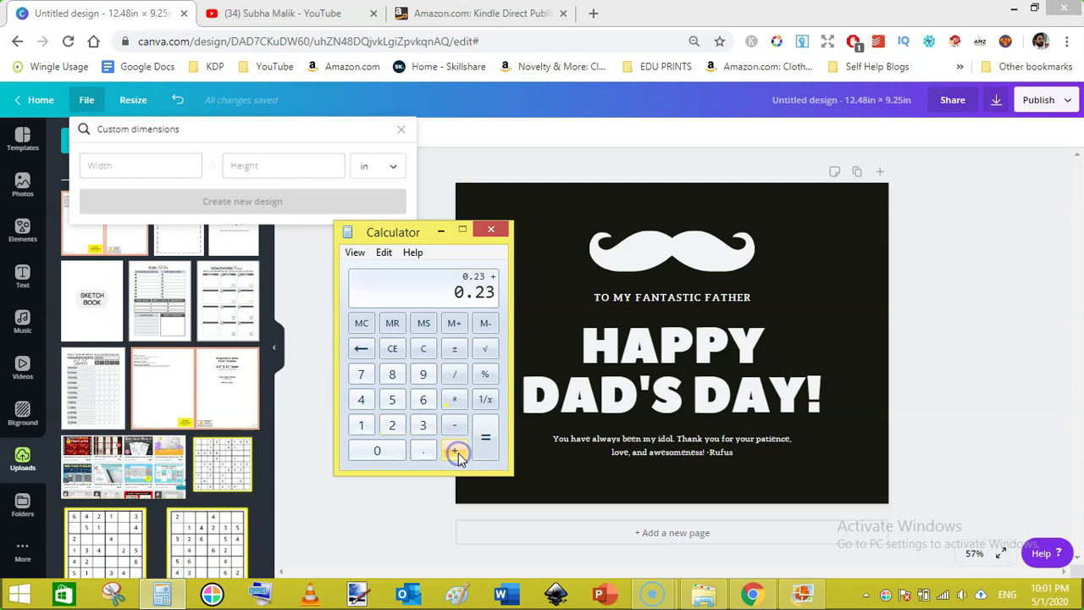
left_click(423, 450)
left_click(392, 424)
left_click(392, 401)
left_click(486, 439)
left_click(452, 455)
left_click(393, 428)
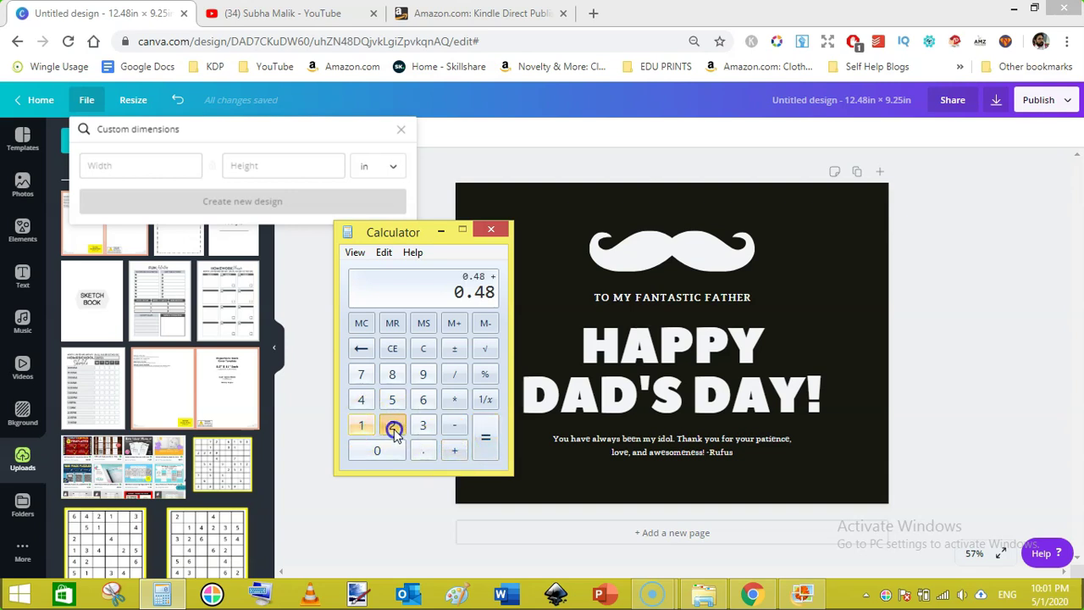
left_click(485, 439)
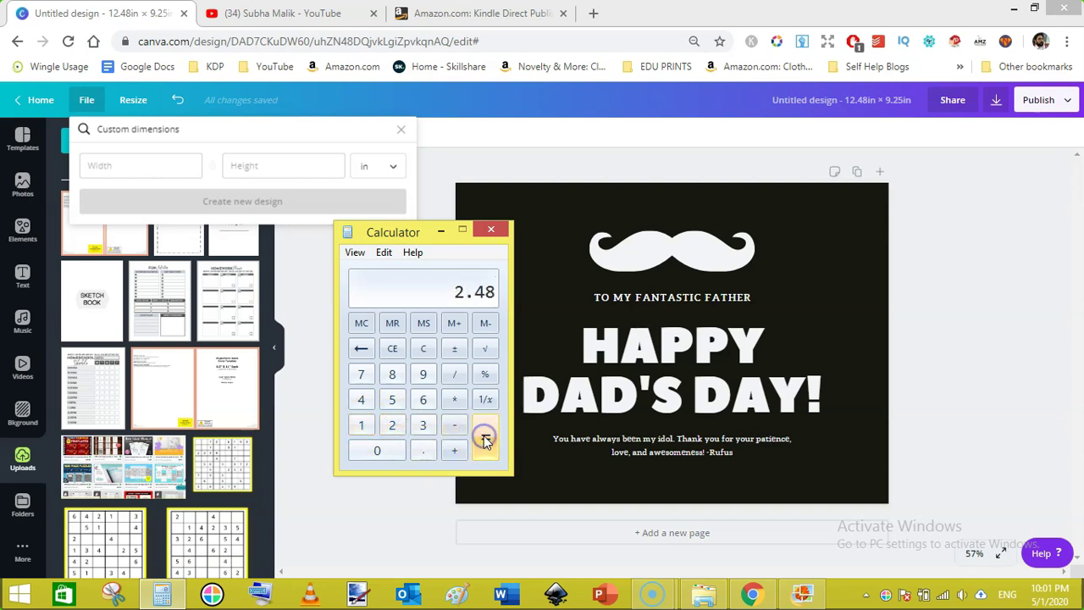
Step: Recalculate 12 + 0.23 + 0.25 = 12.48 and move to Canva's Width field
left_click(423, 347)
left_click(362, 428)
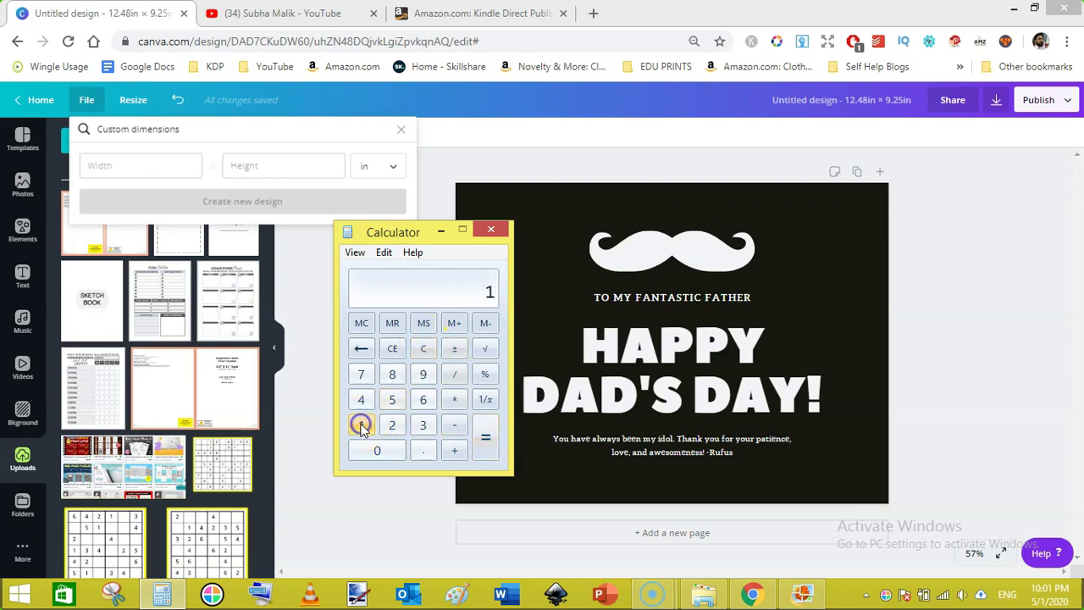
left_click(397, 430)
left_click(454, 450)
left_click(425, 450)
left_click(393, 426)
left_click(422, 426)
left_click(459, 452)
left_click(424, 450)
left_click(392, 425)
left_click(391, 401)
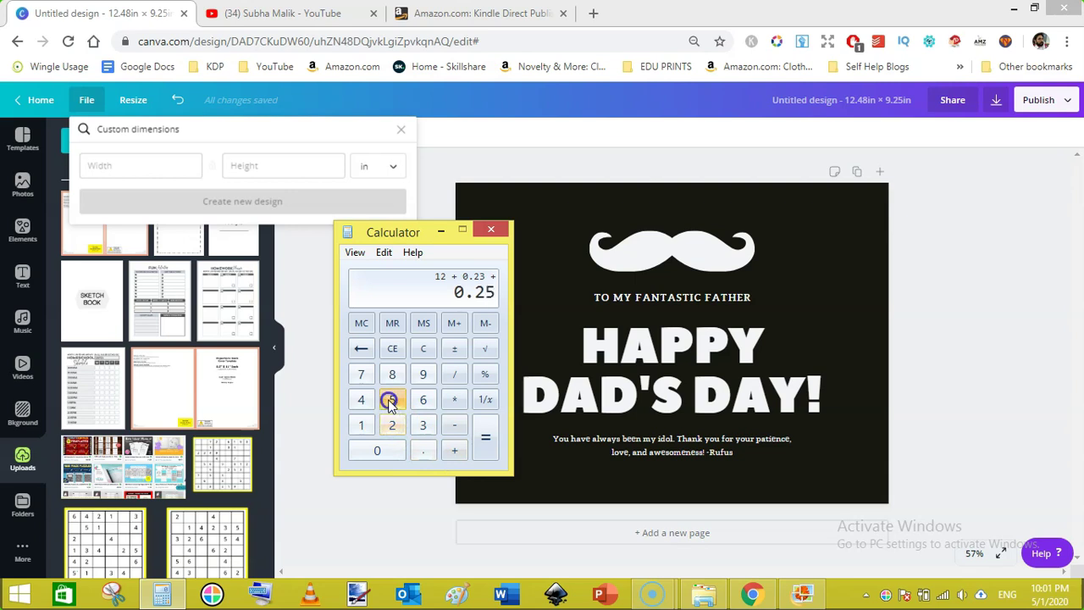
left_click(484, 435)
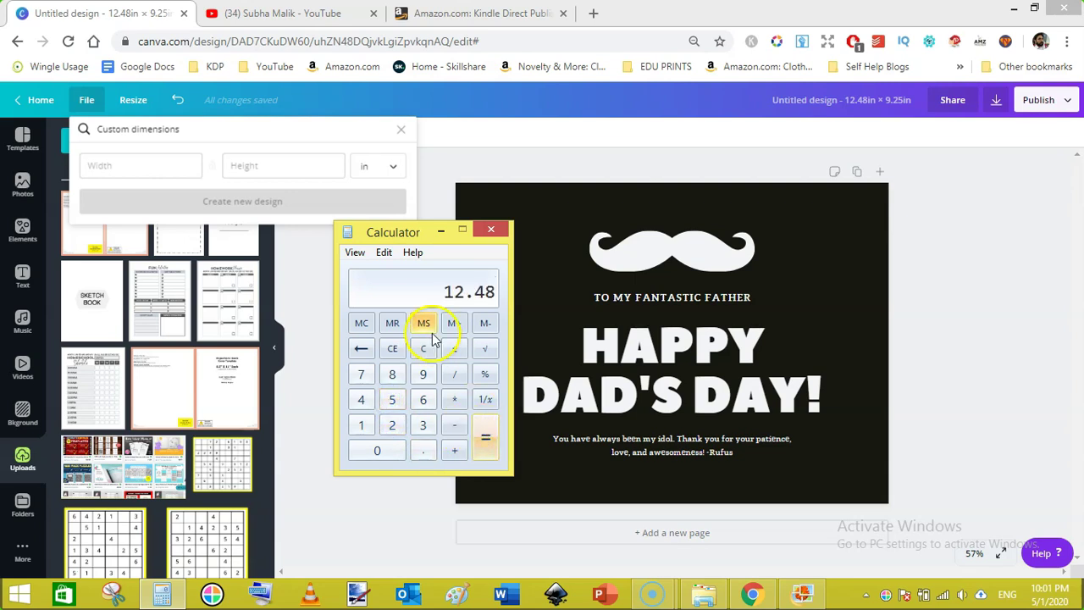
left_click(28, 579)
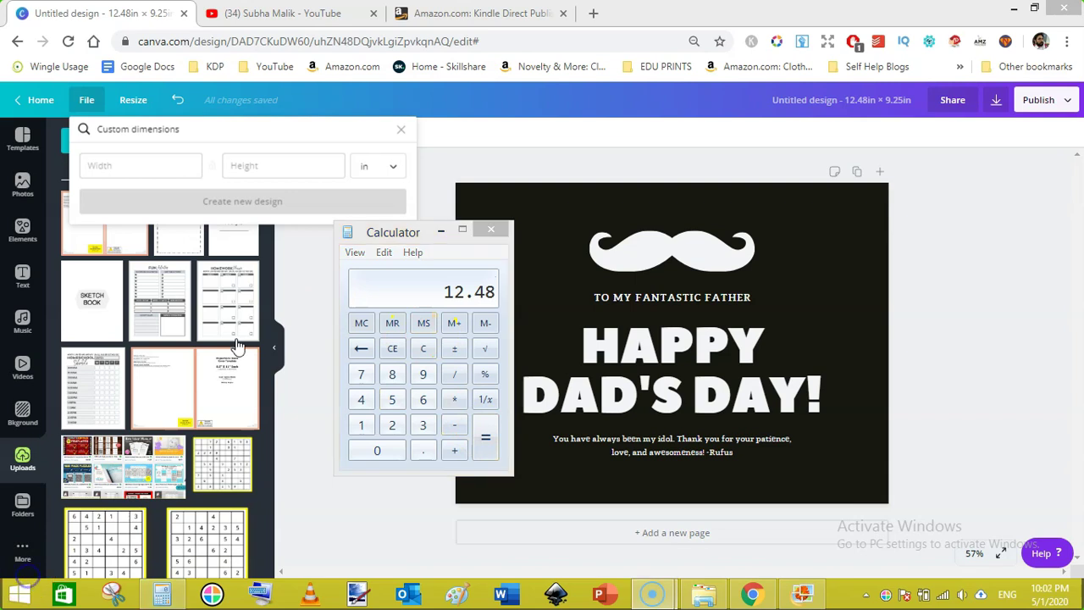
left_click(172, 172)
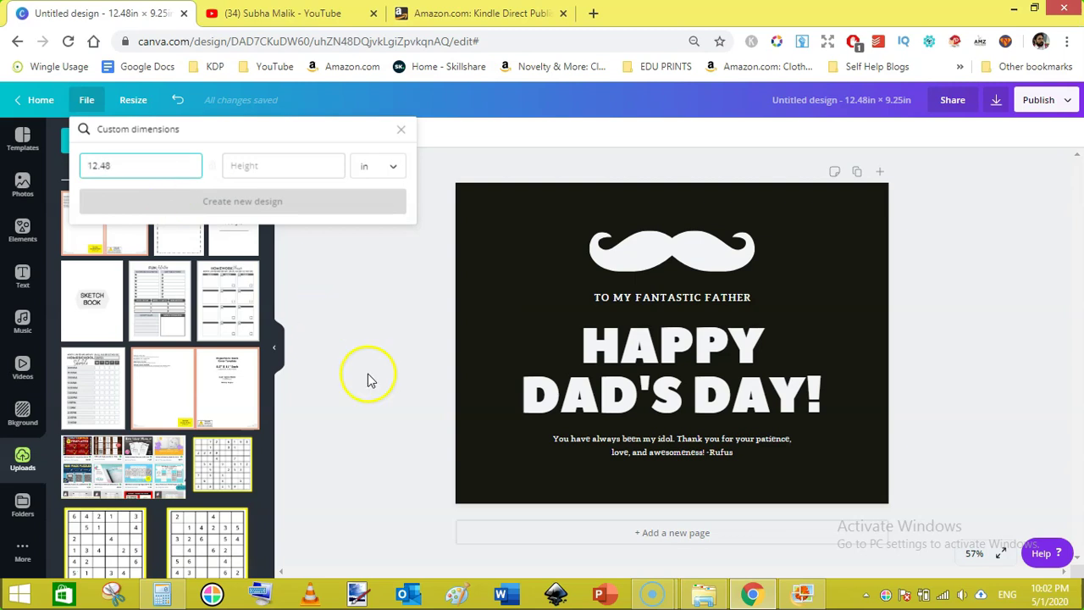
Step: Reopen the 6x9 cover template, restore Calculator, and begin entering the 9 in height
left_click(809, 596)
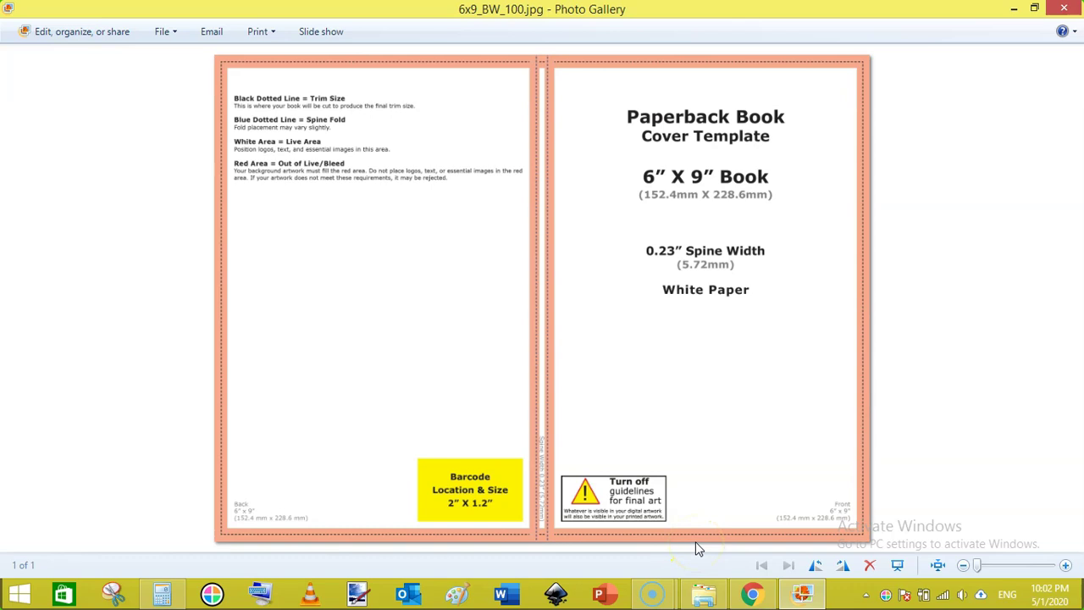
mouse_move(679, 595)
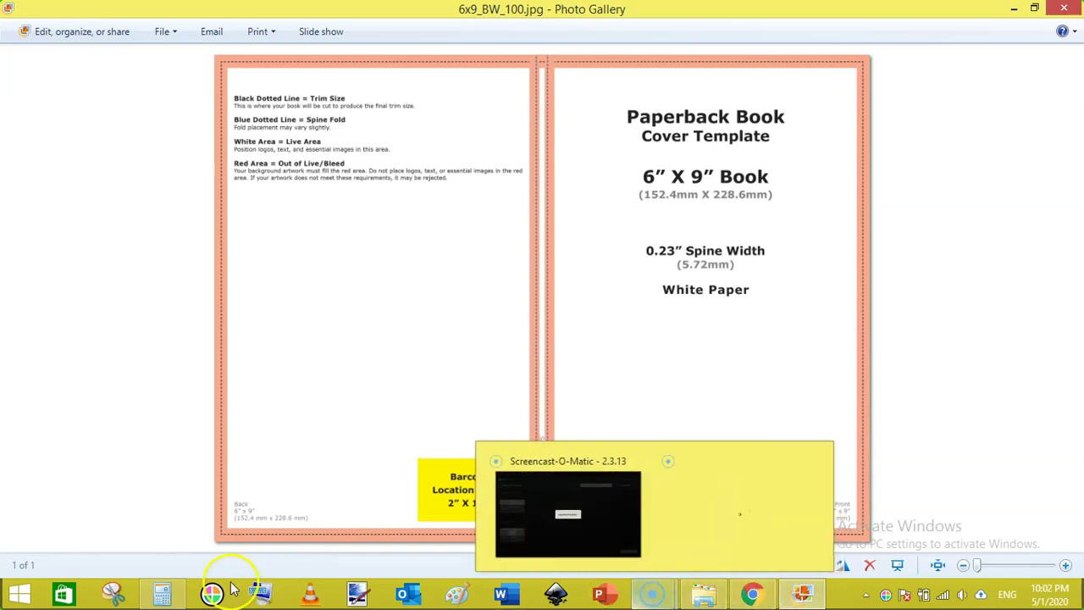
left_click(157, 595)
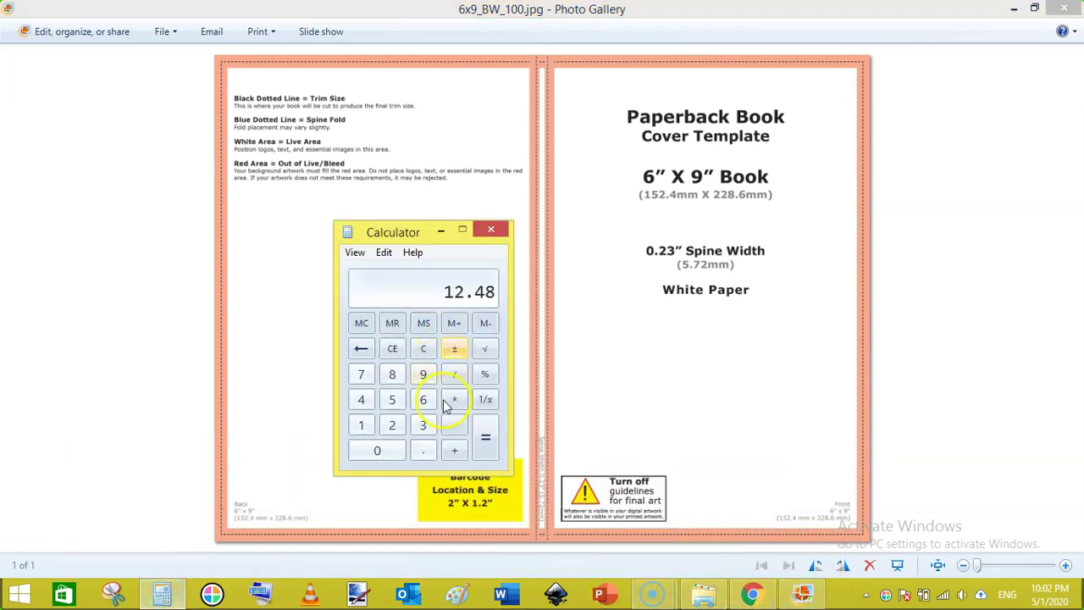
left_click(434, 356)
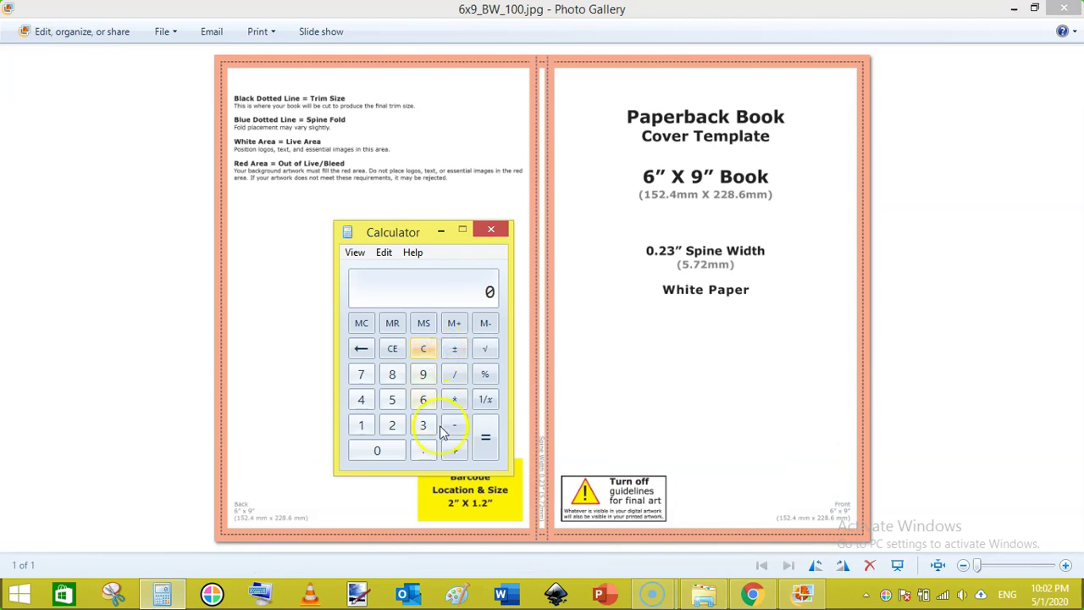
left_click(431, 373)
left_click(456, 451)
left_click(429, 449)
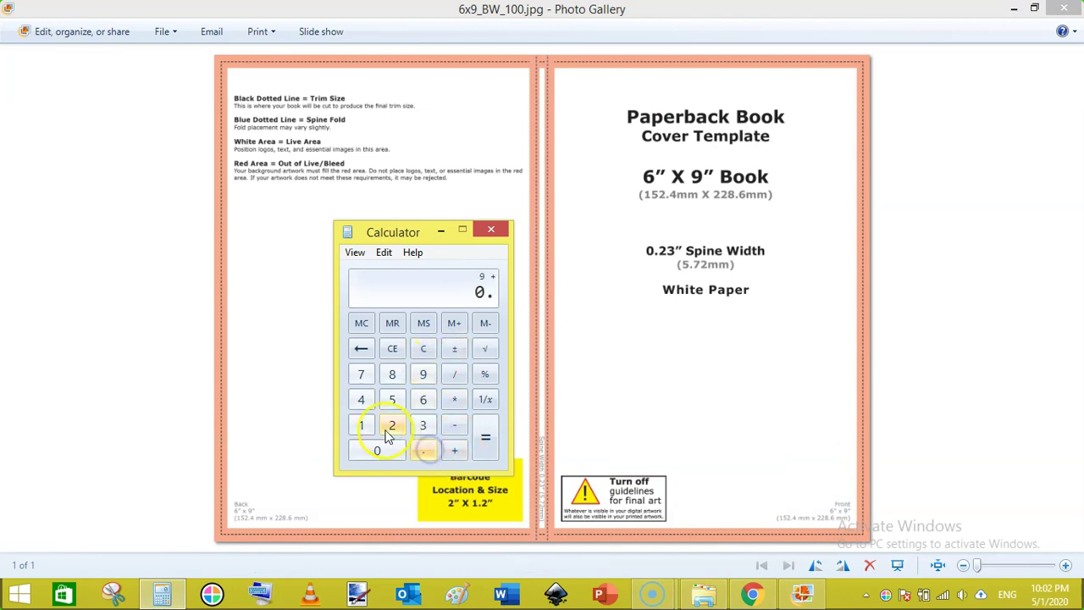
left_click(406, 425)
left_click(395, 399)
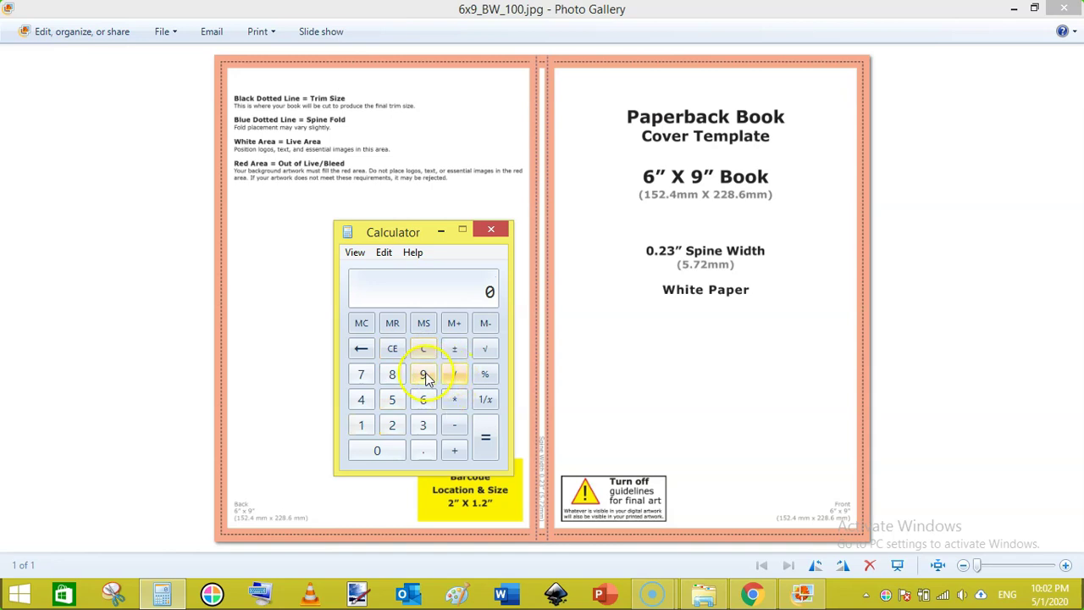
Step: Compute the cover height as 9 + 0.125 + 0.125 = 9.25
left_click(424, 373)
left_click(454, 452)
left_click(422, 450)
left_click(367, 425)
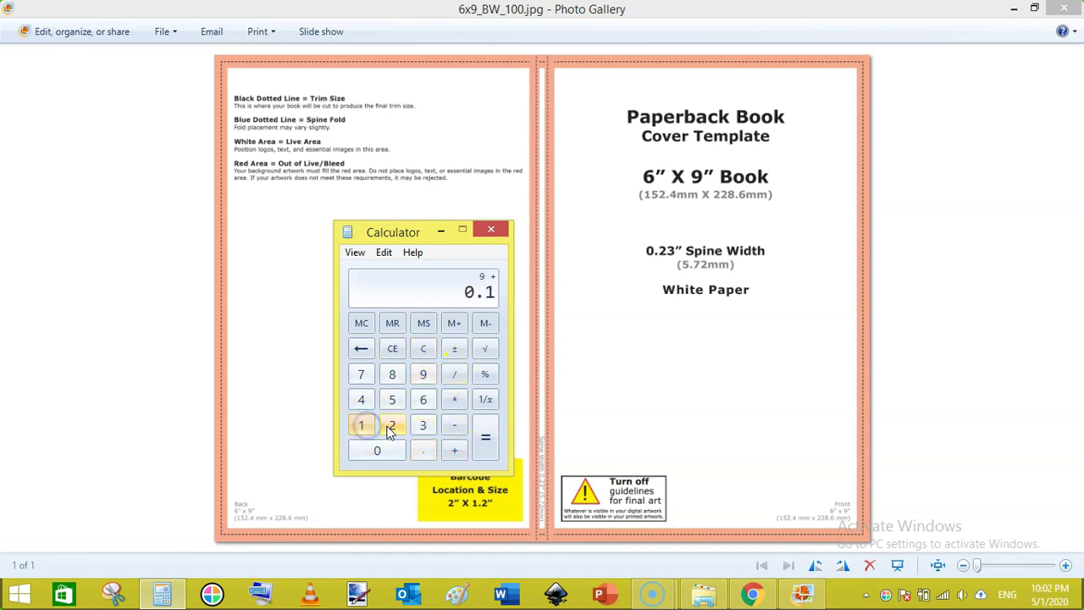
left_click(390, 426)
left_click(392, 402)
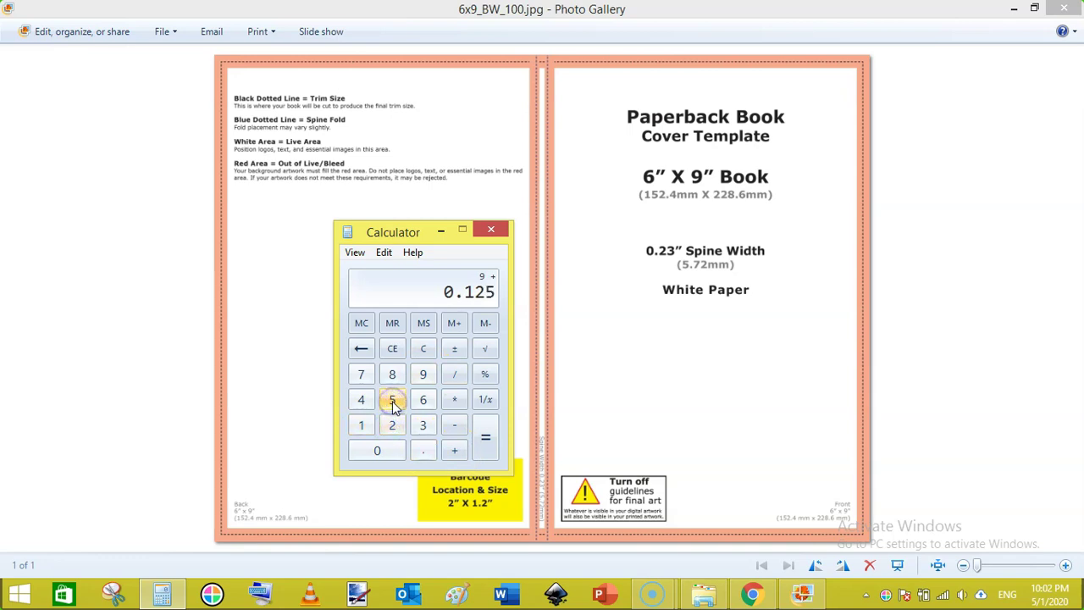
left_click(454, 451)
left_click(425, 452)
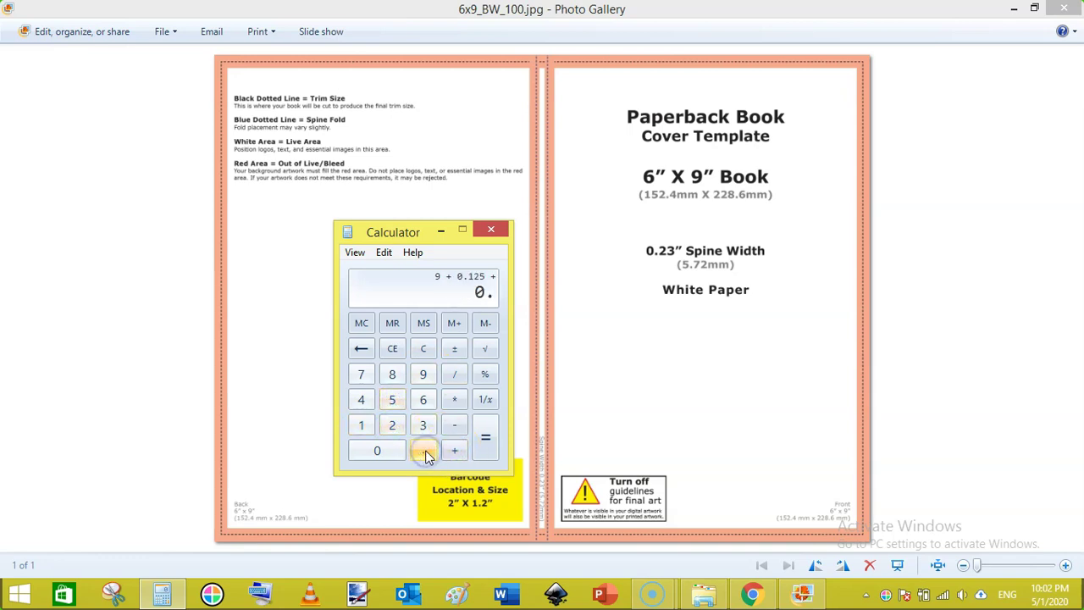
left_click(362, 426)
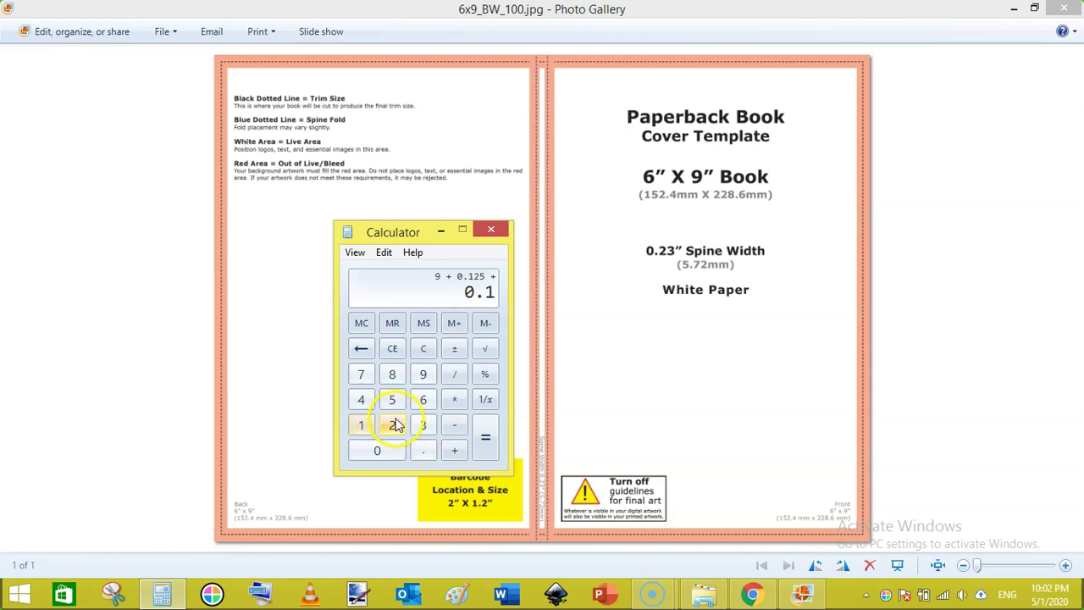
left_click(395, 425)
left_click(393, 400)
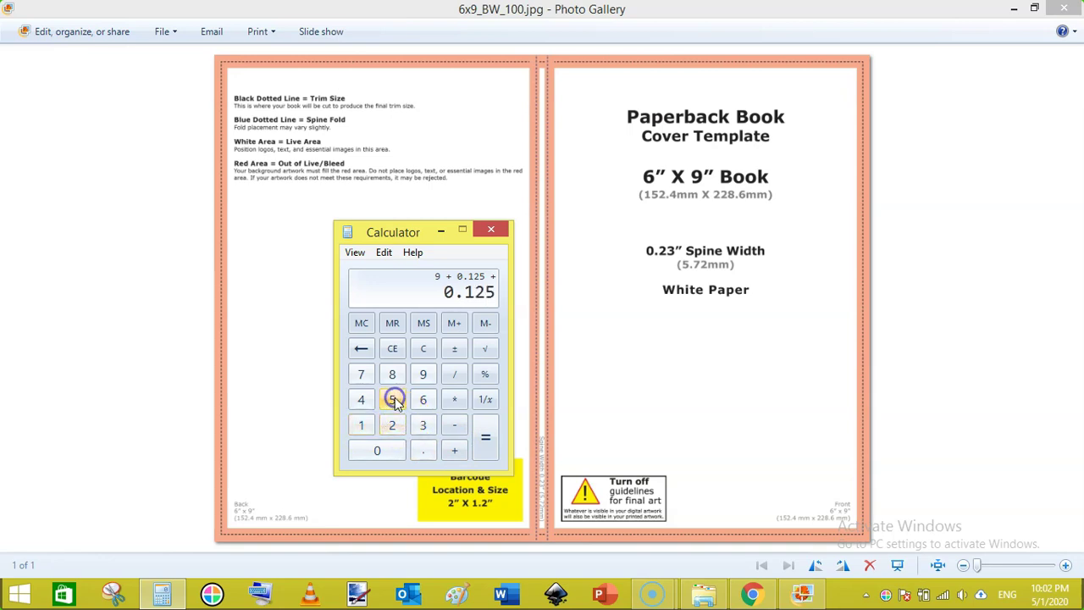
left_click(483, 443)
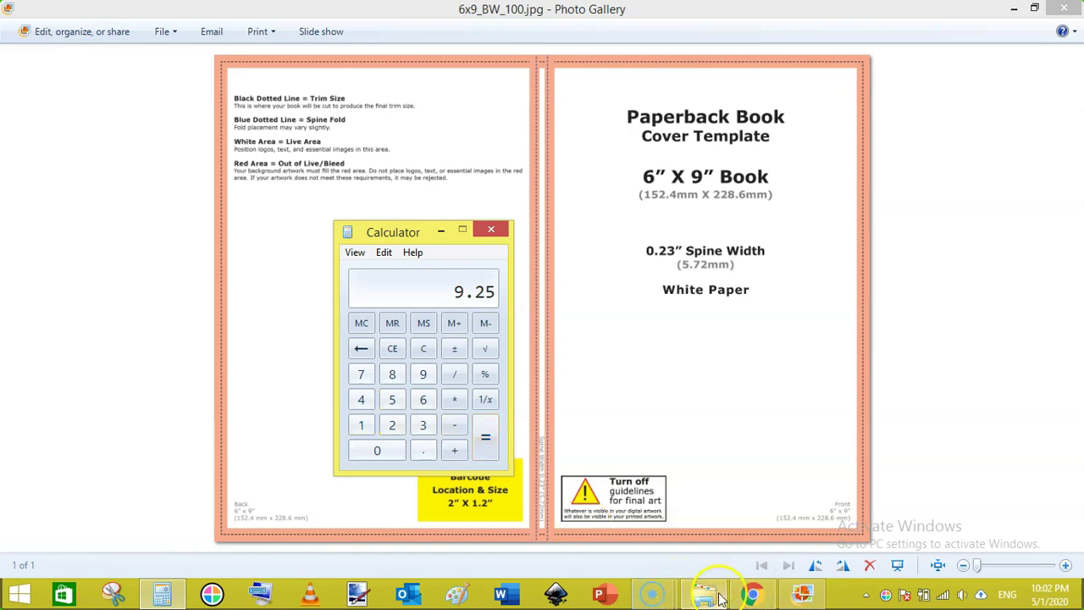
Step: Enter the 9.25 height to create the blank 12.48 × 9.25 in design, and close the KDP tab
left_click(752, 593)
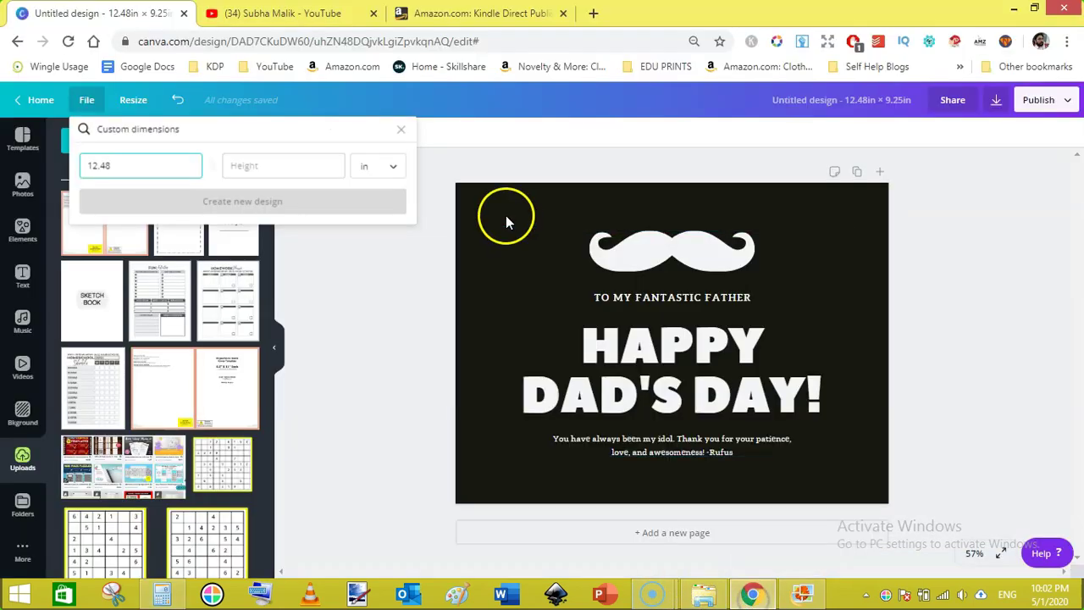
left_click(289, 171)
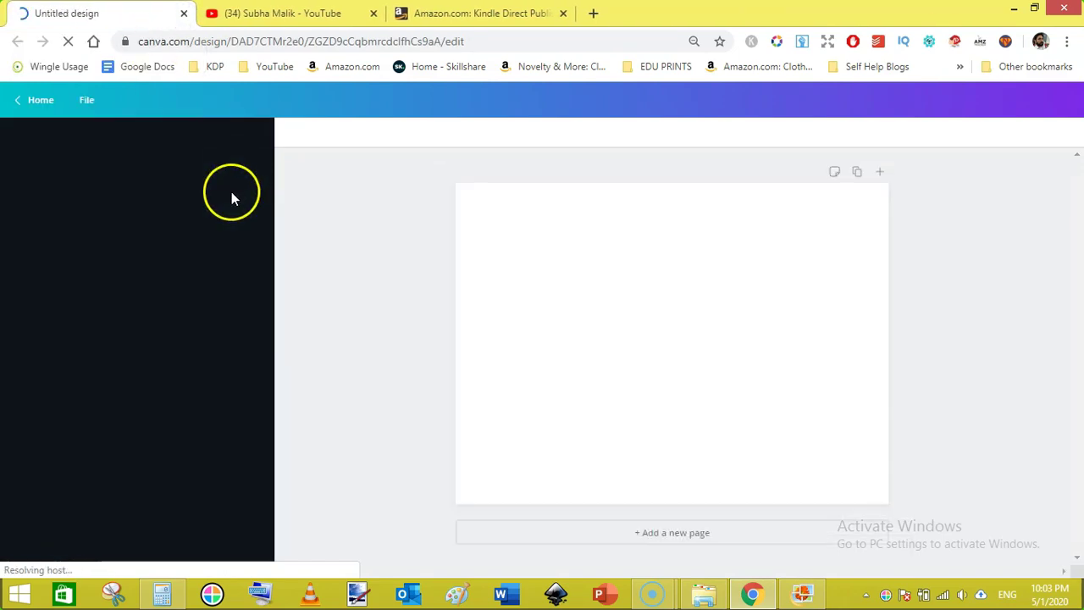
left_click(564, 13)
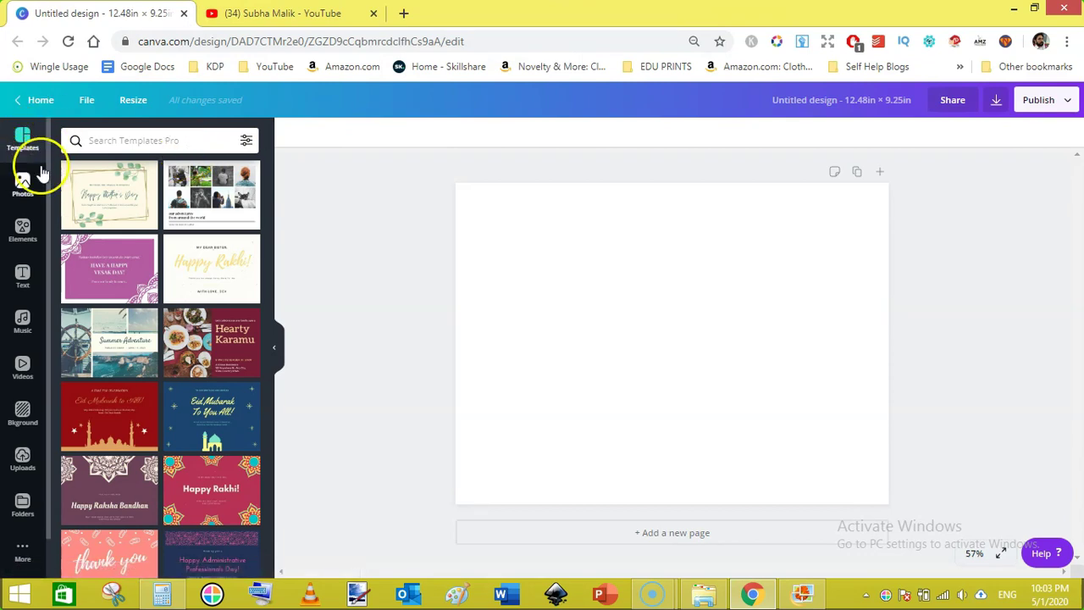
Step: Search templates for 'fathers day' and apply the Happy Dad's Day card template
left_click(121, 136)
type("fat")
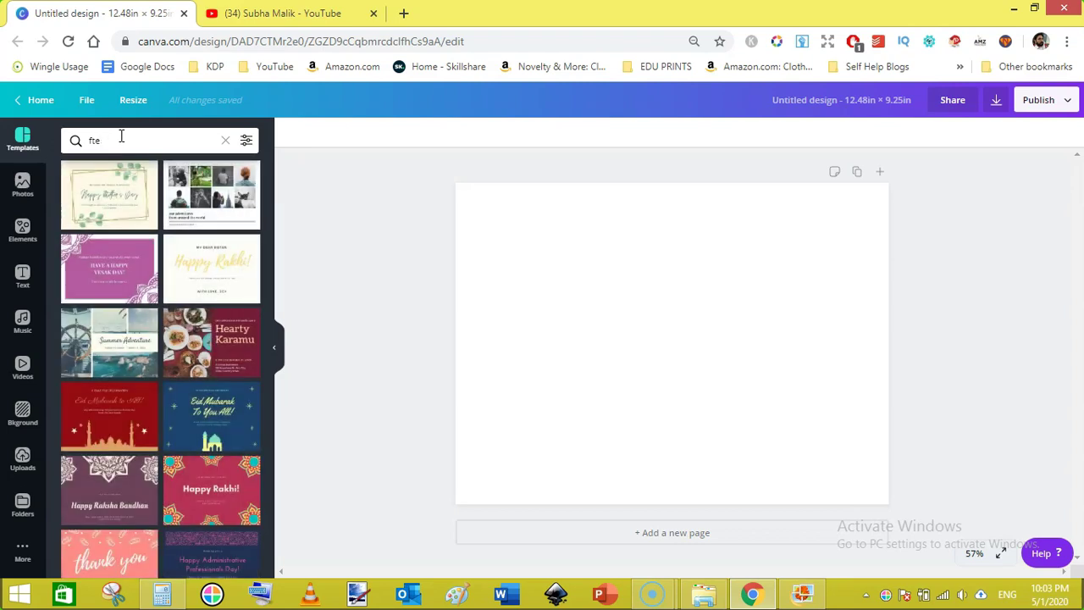
type("hers day")
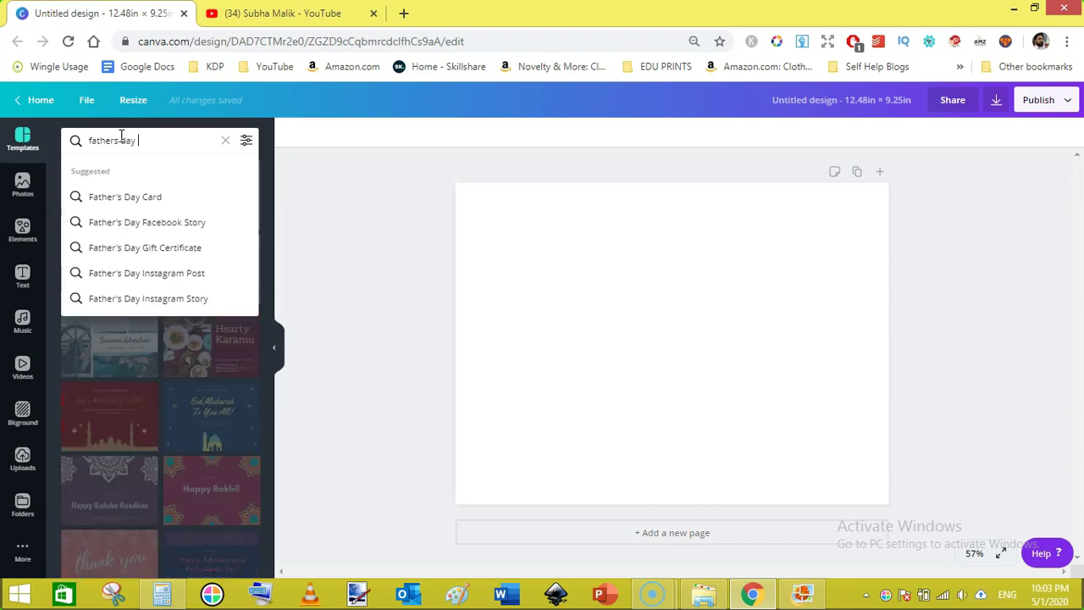
left_click(133, 201)
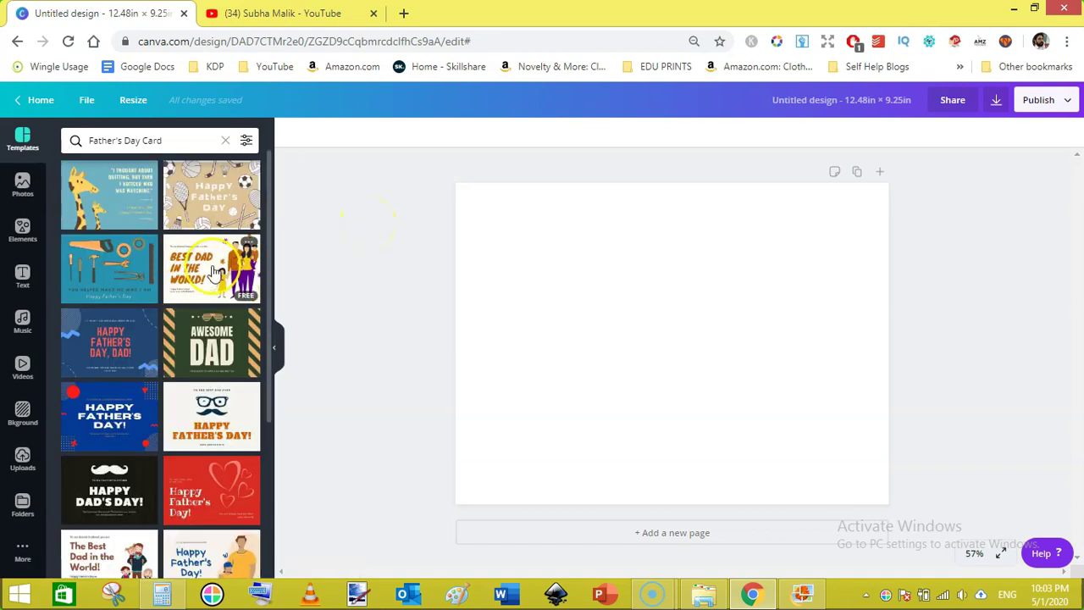
left_click_drag(271, 235, 279, 281)
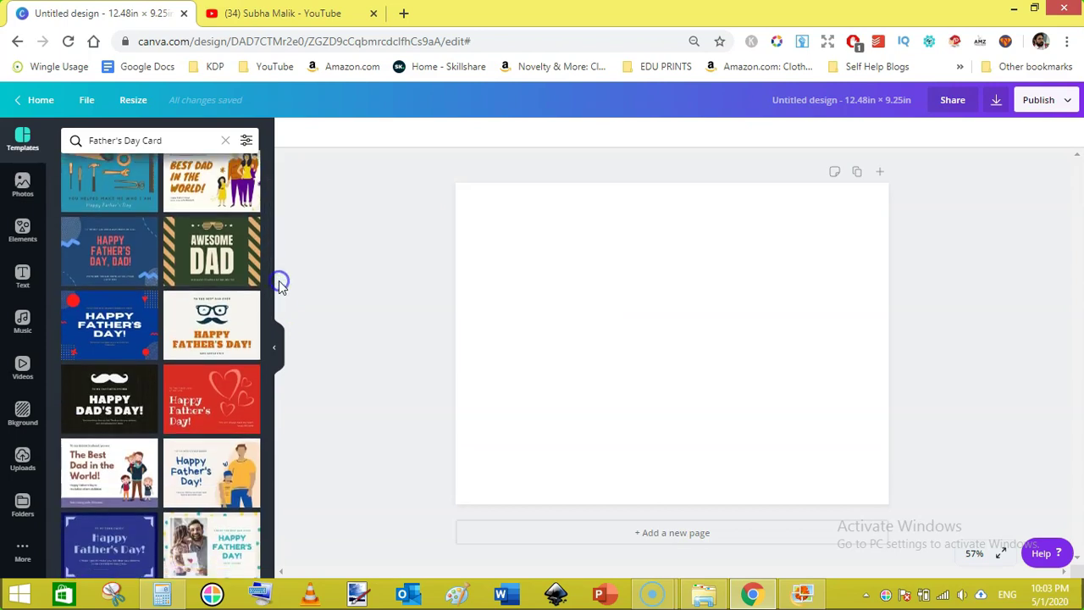
left_click(93, 409)
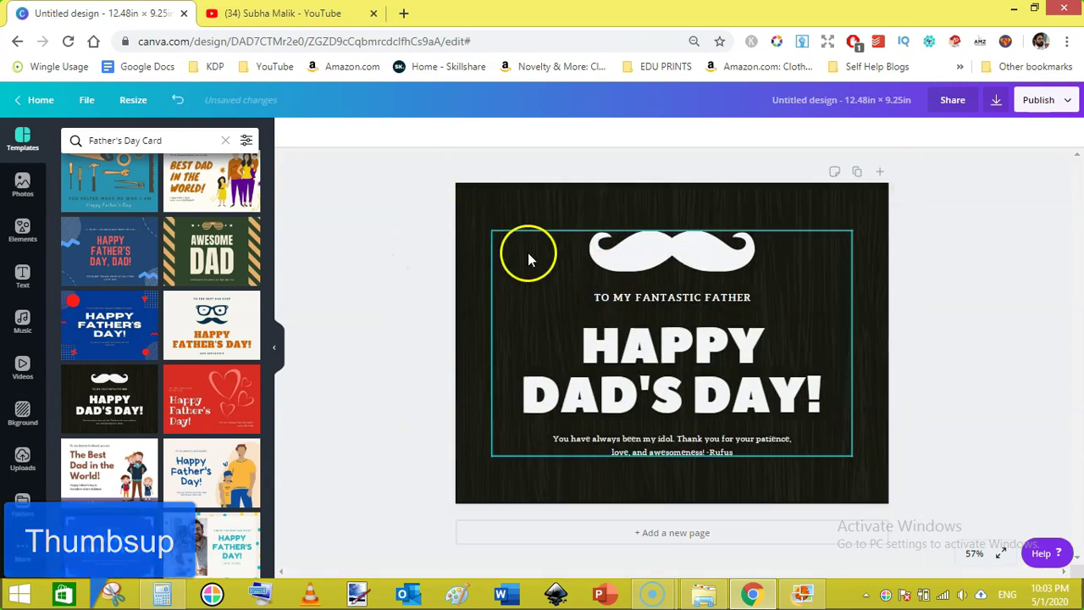
Step: Lock the Happy Dad's Day text and moustache group in place
left_click(604, 280)
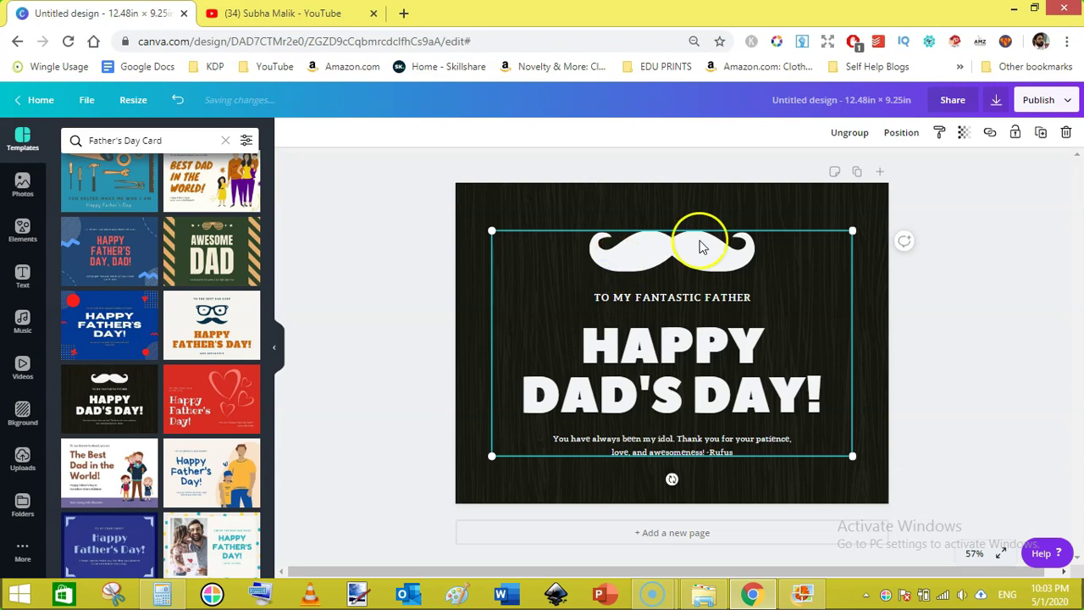
left_click(1017, 134)
left_click(997, 220)
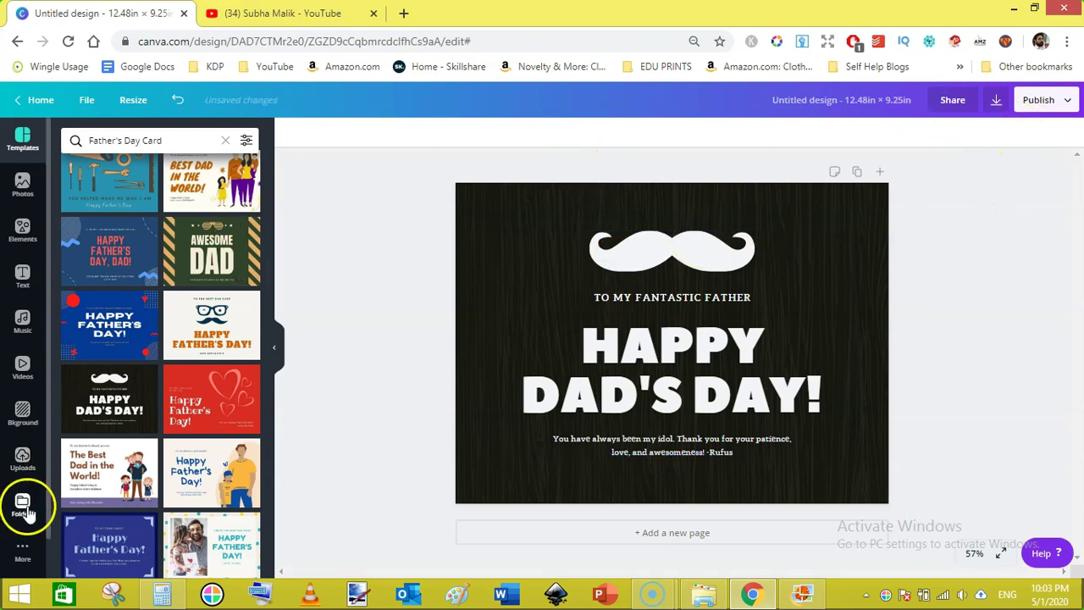
Step: Add the uploaded 6x9 cover template image and stretch it over the whole page
left_click(22, 462)
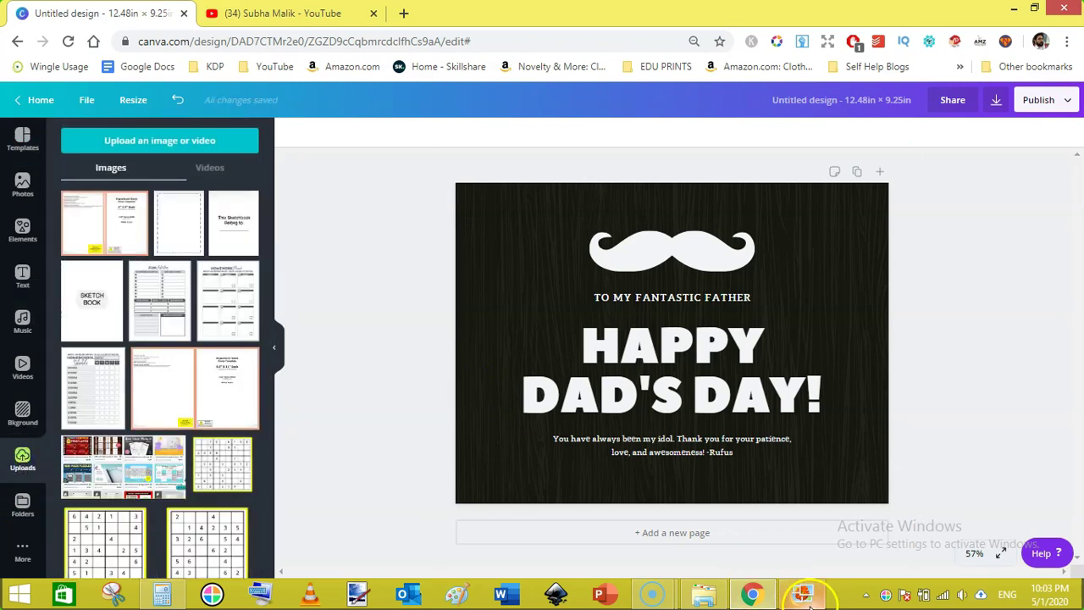
key("alt+Tab")
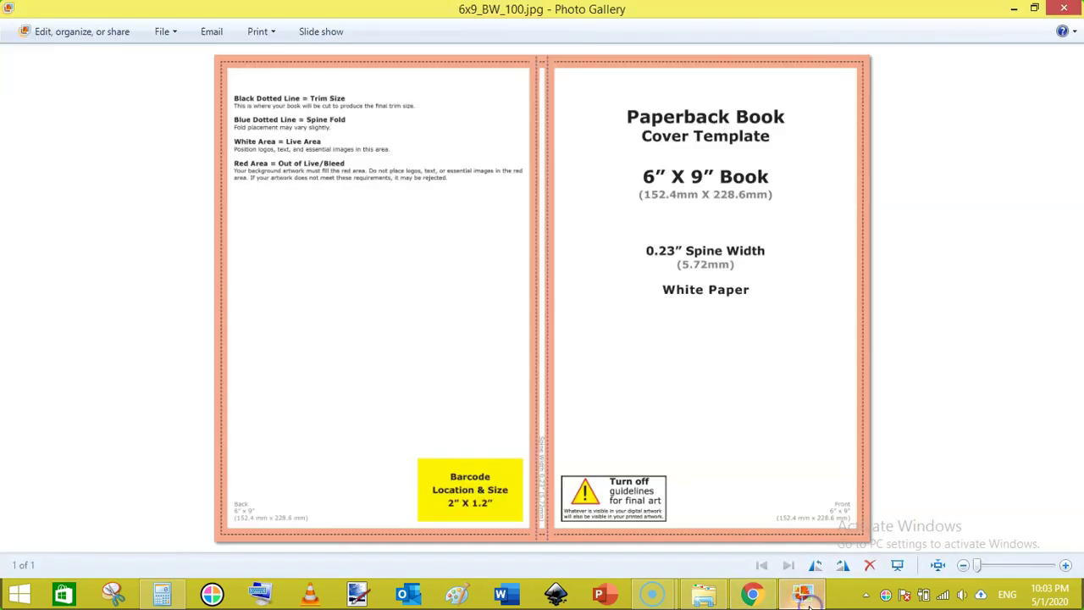
left_click(1061, 8)
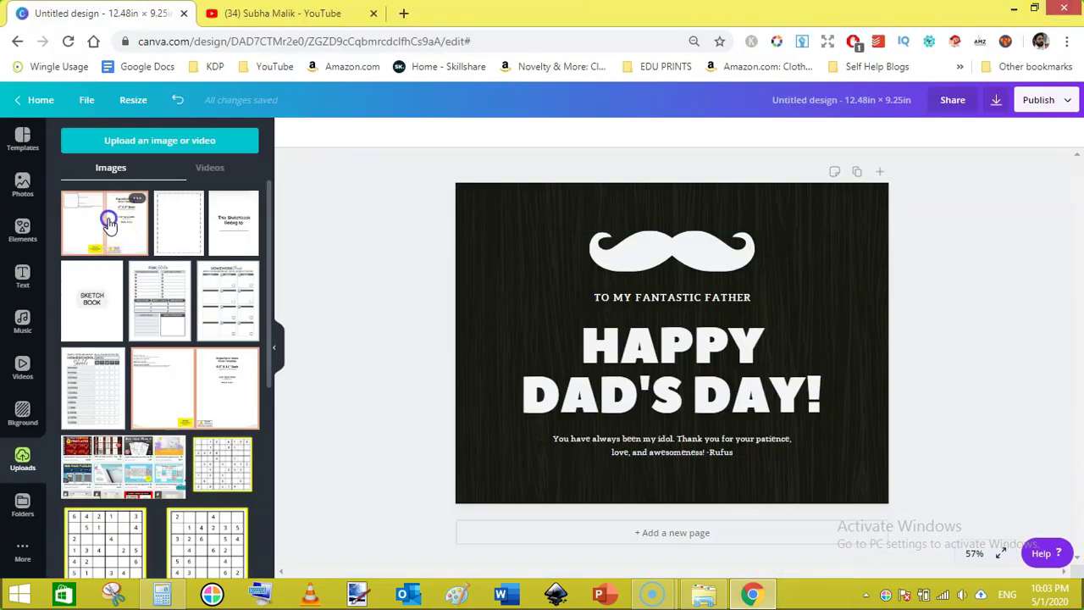
left_click(108, 221)
left_click_drag(569, 278, 504, 238)
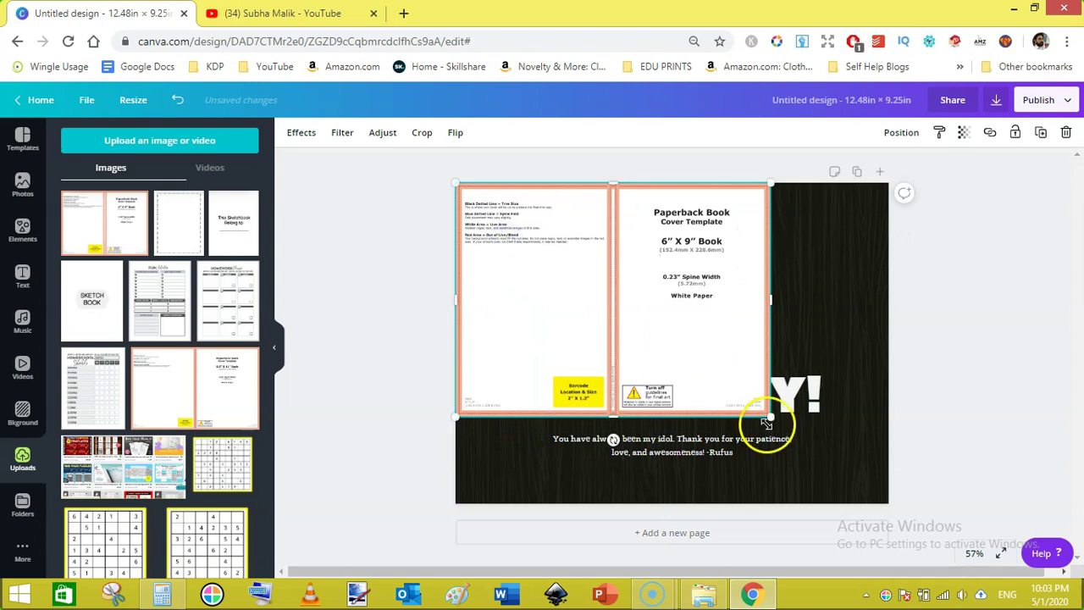
left_click_drag(768, 420, 898, 494)
Step: Center the cover template image on the page and send it behind the card design
left_click(848, 294)
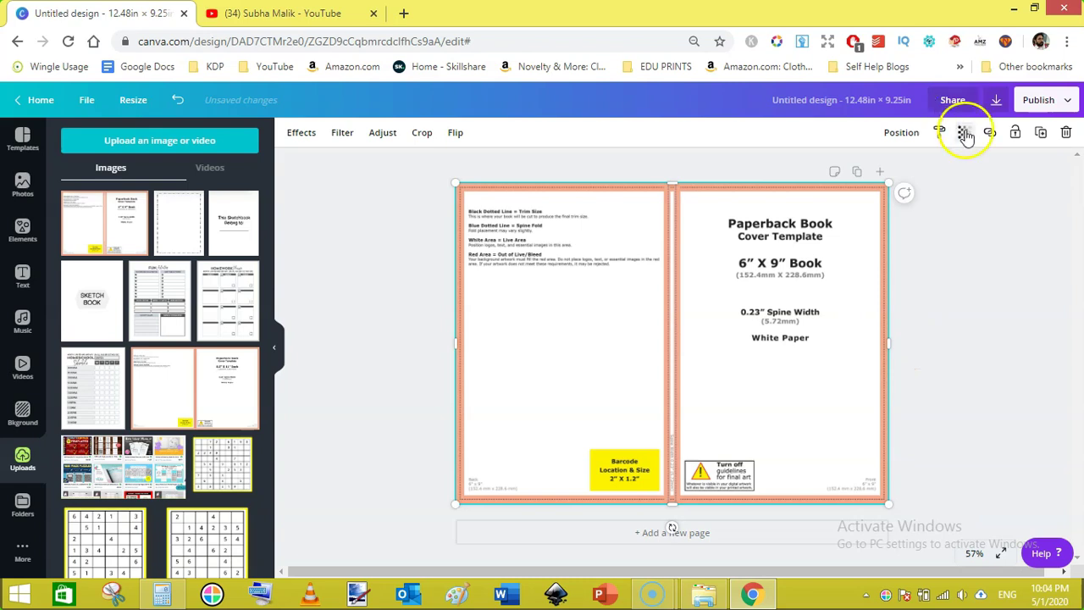
left_click(912, 135)
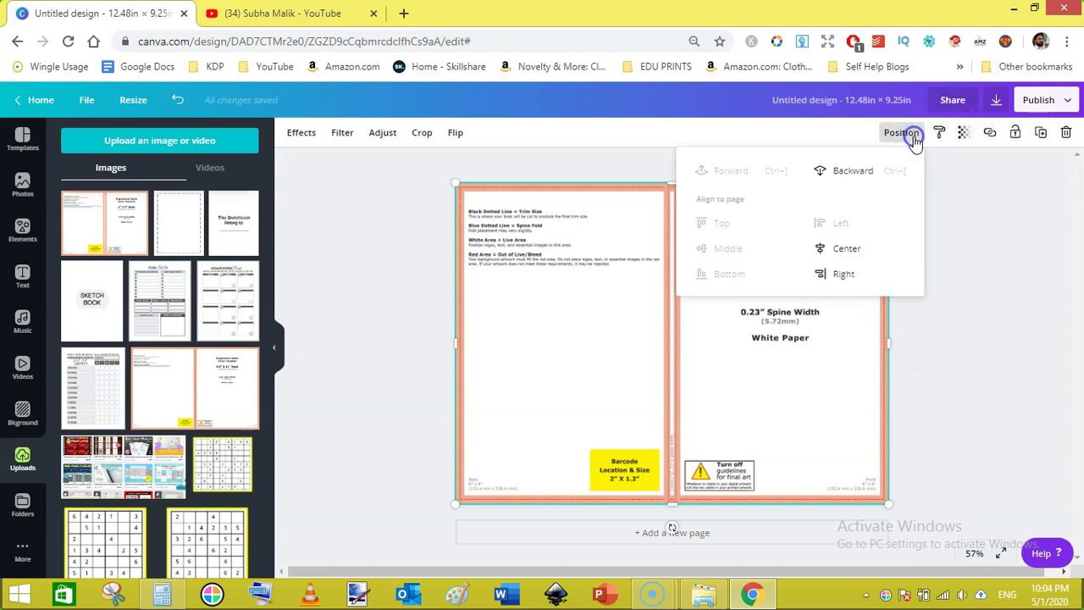
left_click(847, 251)
left_click(972, 401)
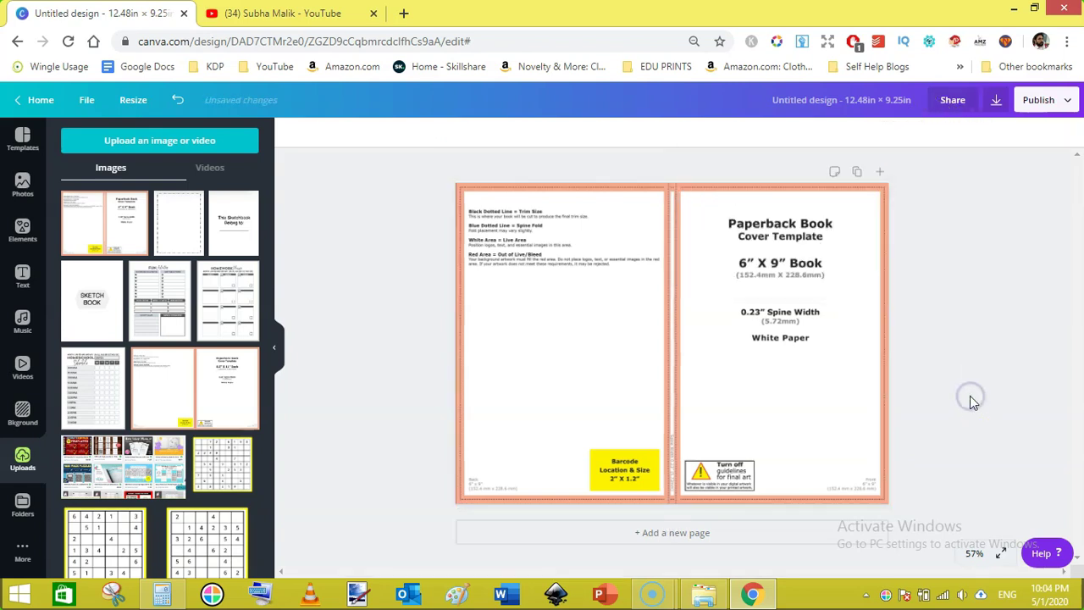
left_click(828, 388)
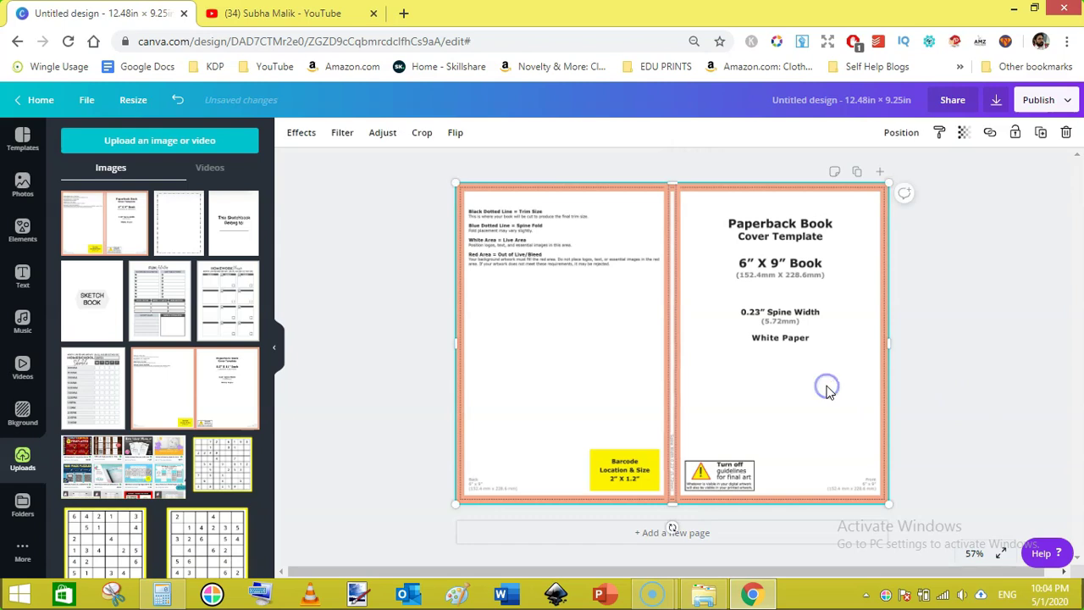
left_click(908, 135)
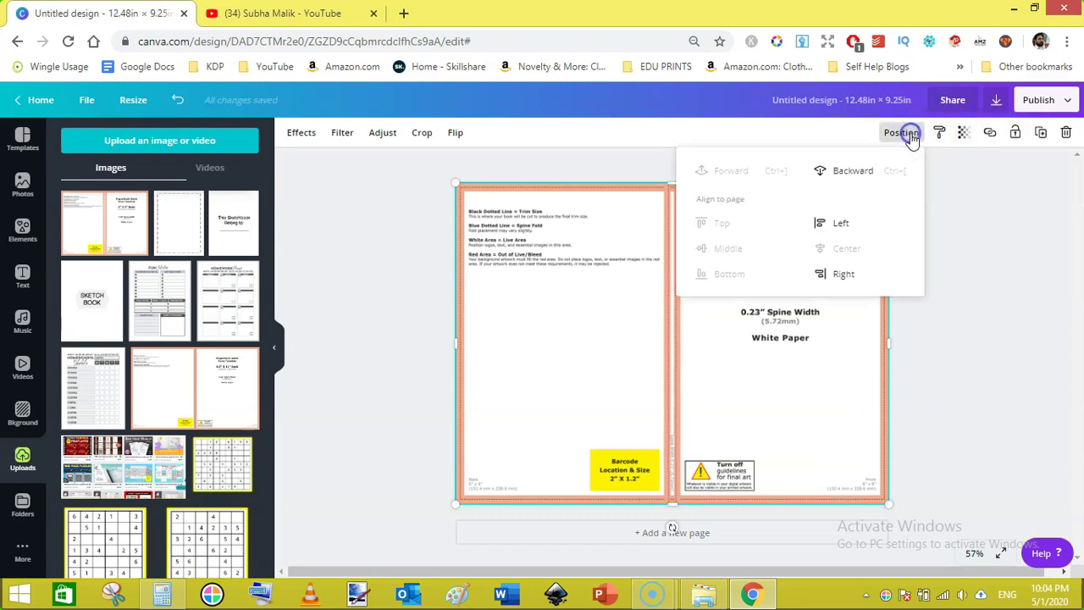
left_click(857, 170)
left_click(857, 170)
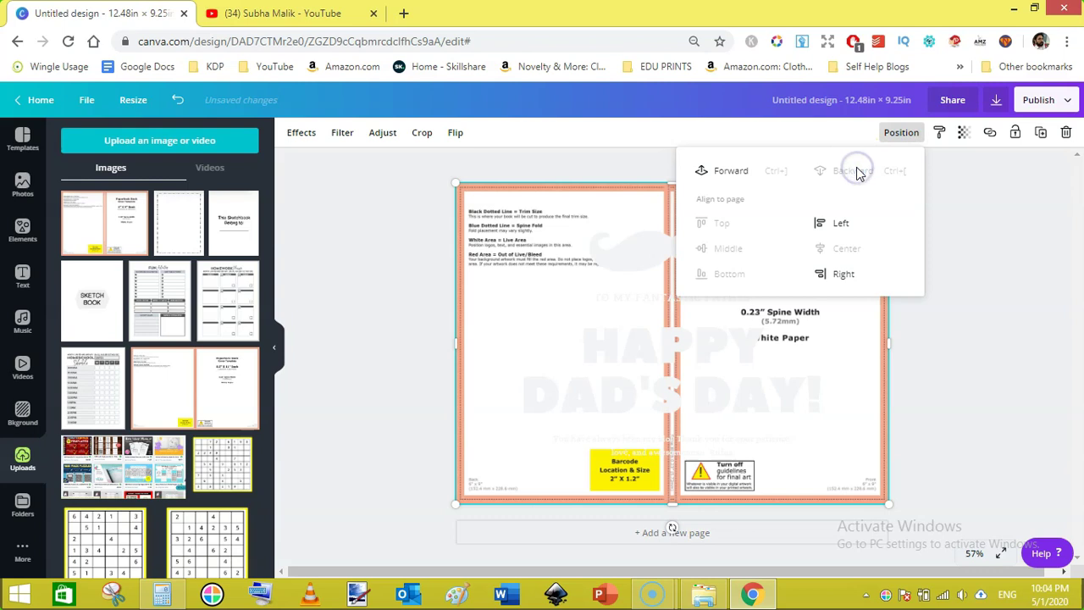
Step: Set the template image's transparency to about 30 and lock it
left_click(964, 134)
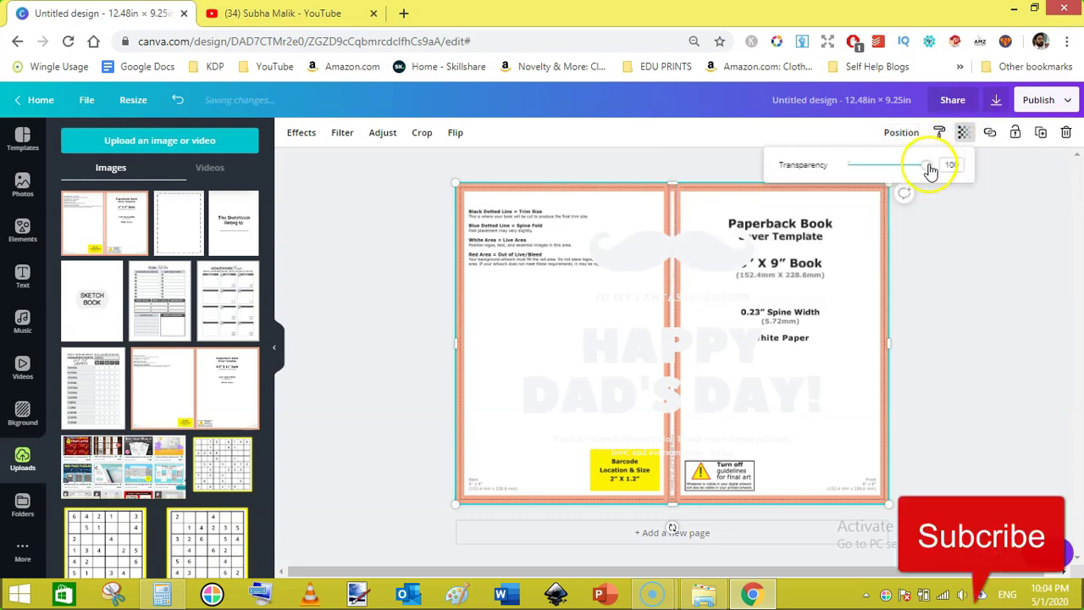
left_click_drag(927, 166, 868, 169)
left_click(1019, 136)
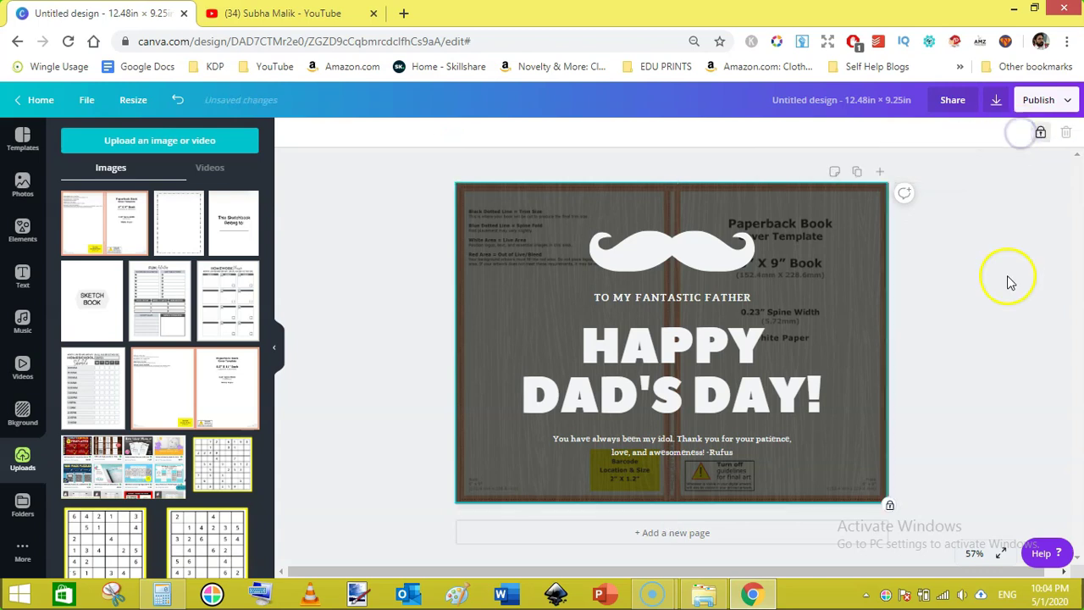
left_click(654, 279)
left_click(666, 298)
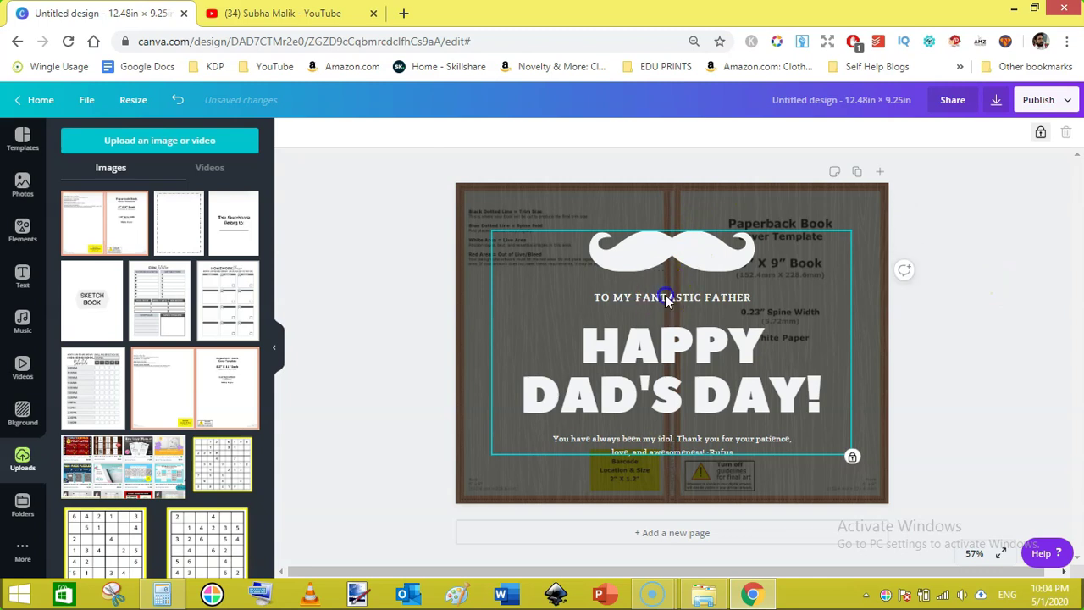
Step: Unlock the headline group, shrink it to about 5.8 × 3.6, move it onto the front cover, and ungroup it
left_click(1040, 132)
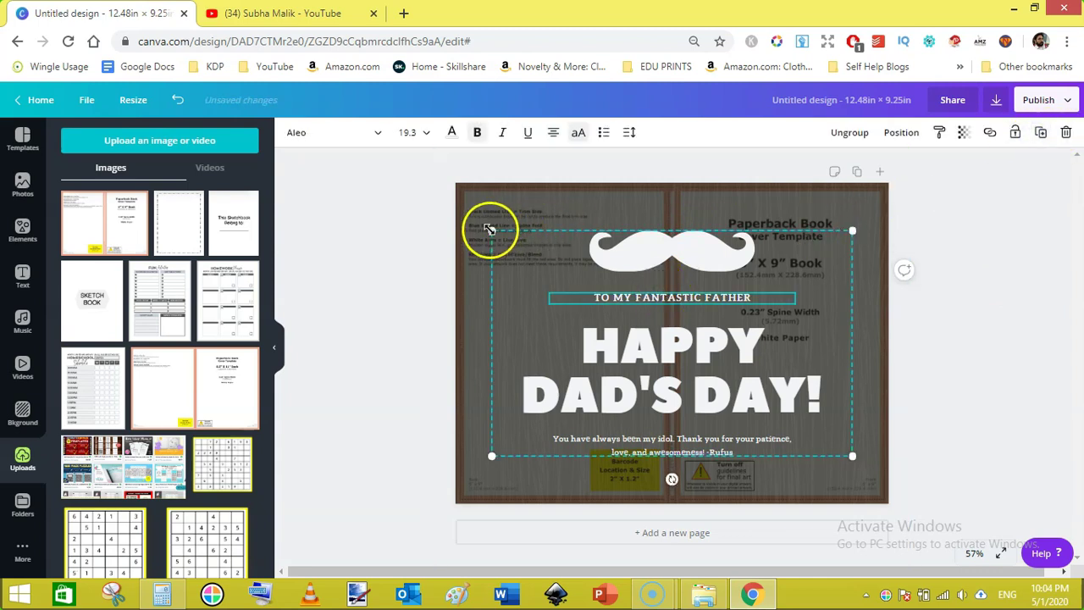
left_click_drag(490, 230, 637, 321)
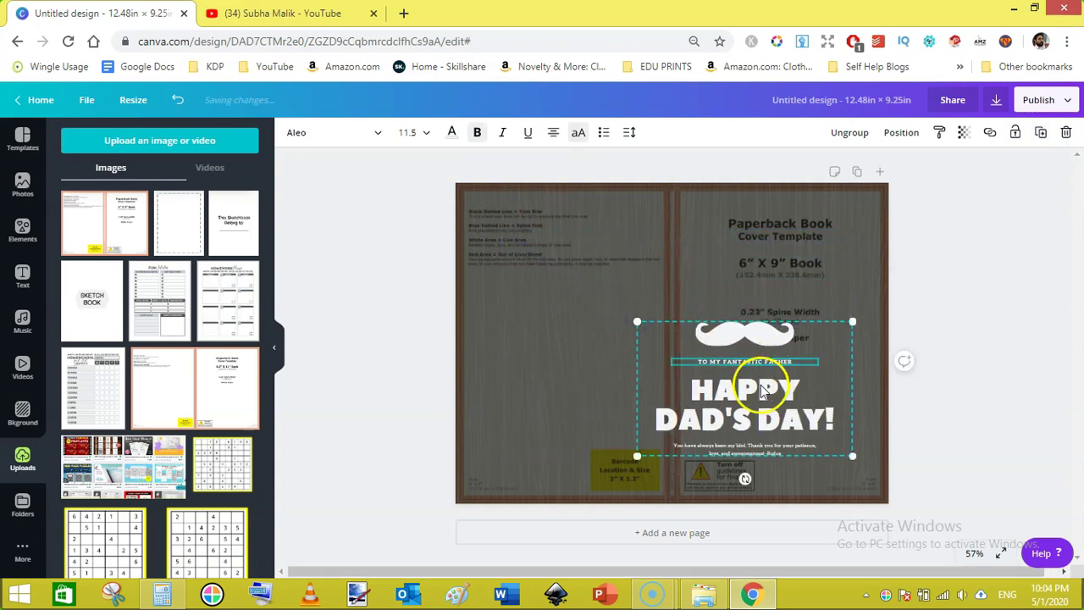
left_click(766, 388)
left_click_drag(767, 388, 791, 332)
left_click_drag(668, 267, 678, 267)
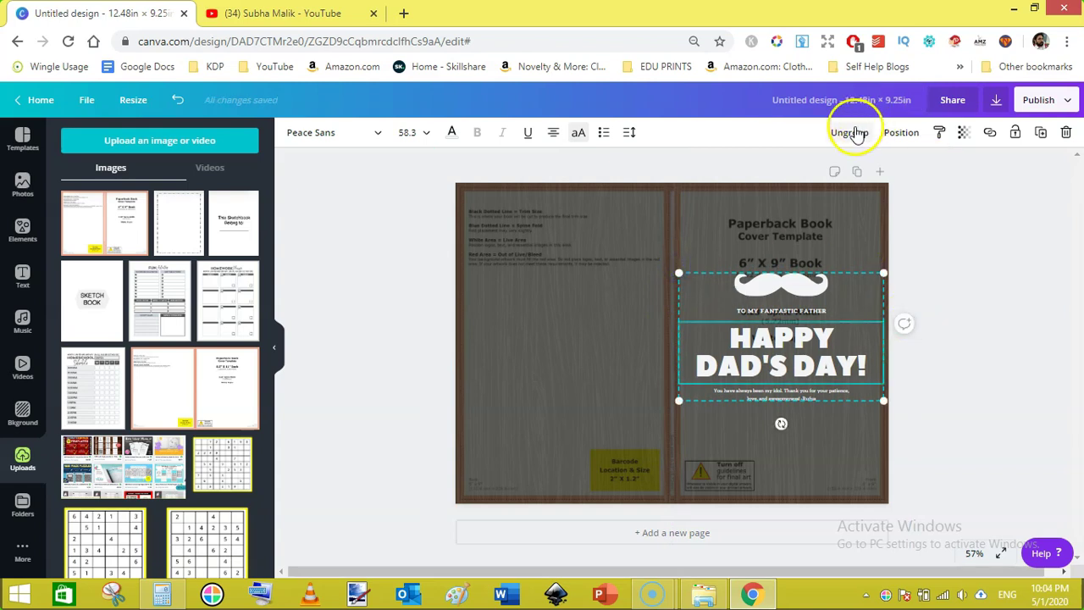
left_click(854, 133)
left_click(963, 290)
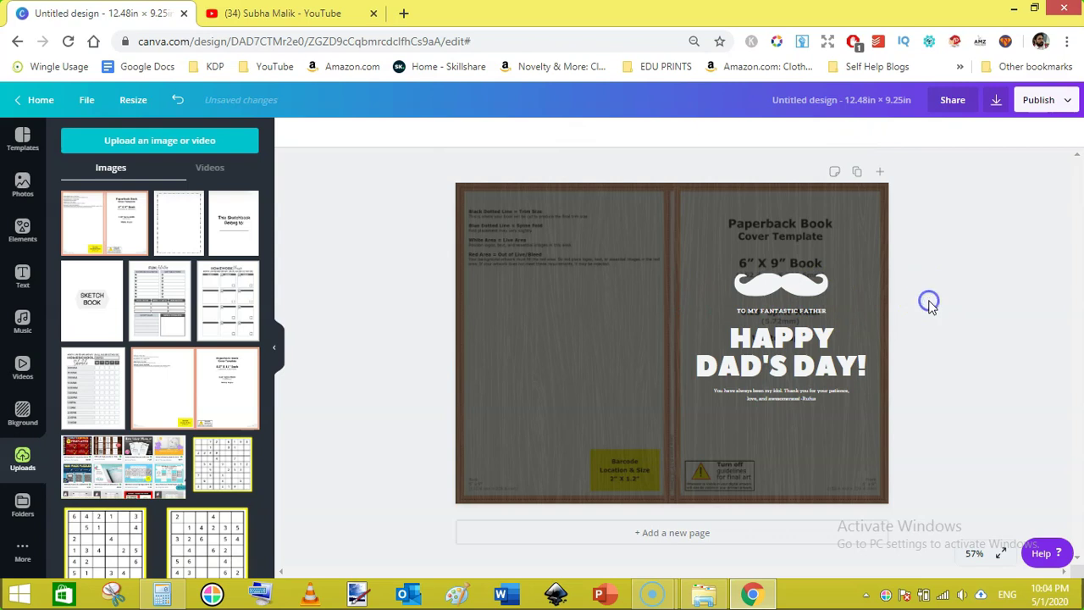
left_click(796, 311)
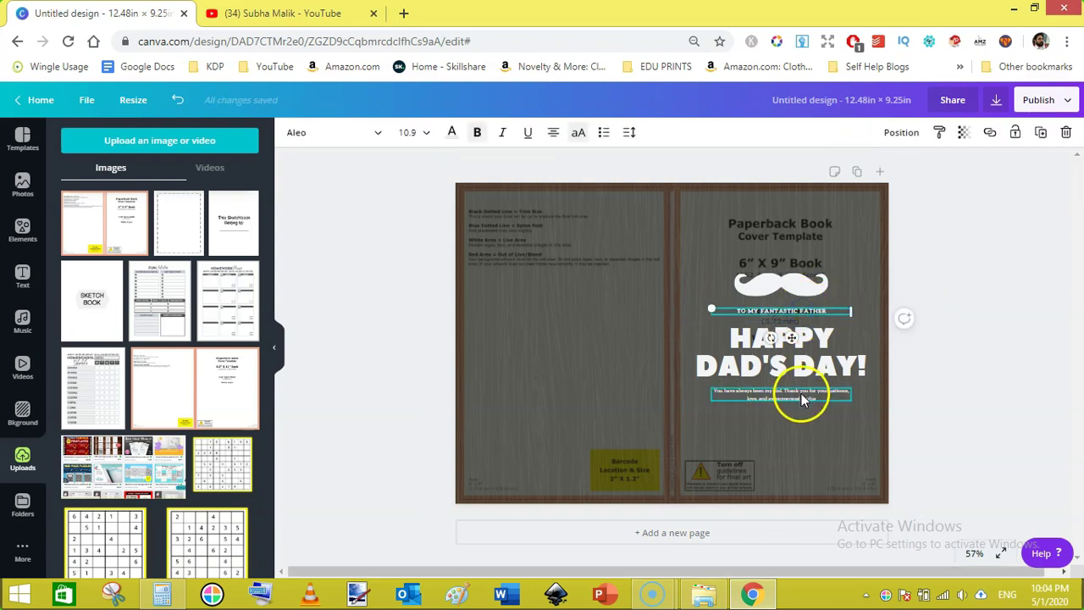
left_click(973, 553)
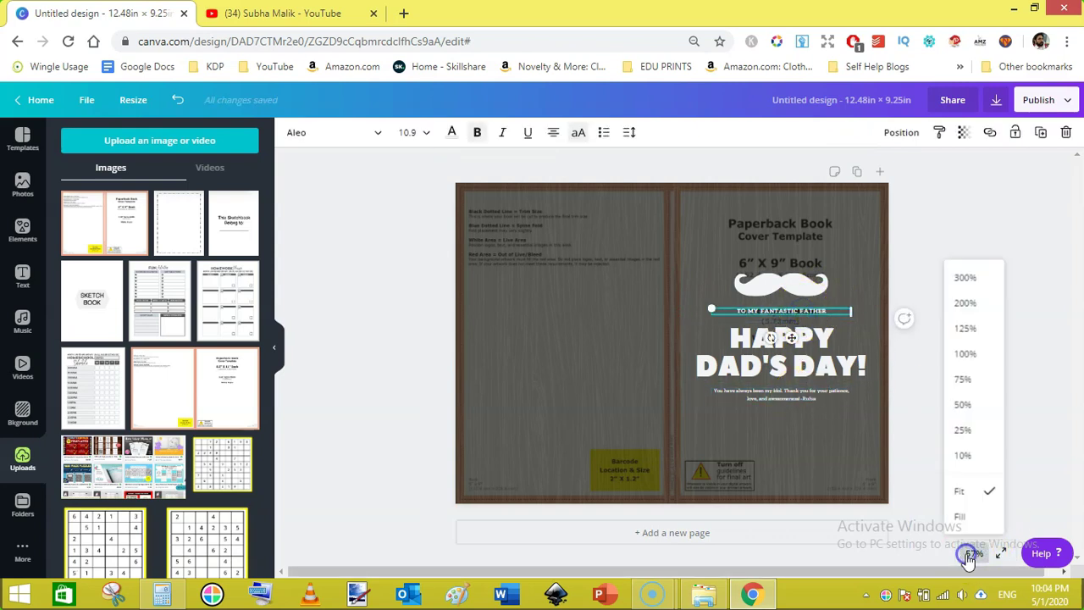
left_click(964, 379)
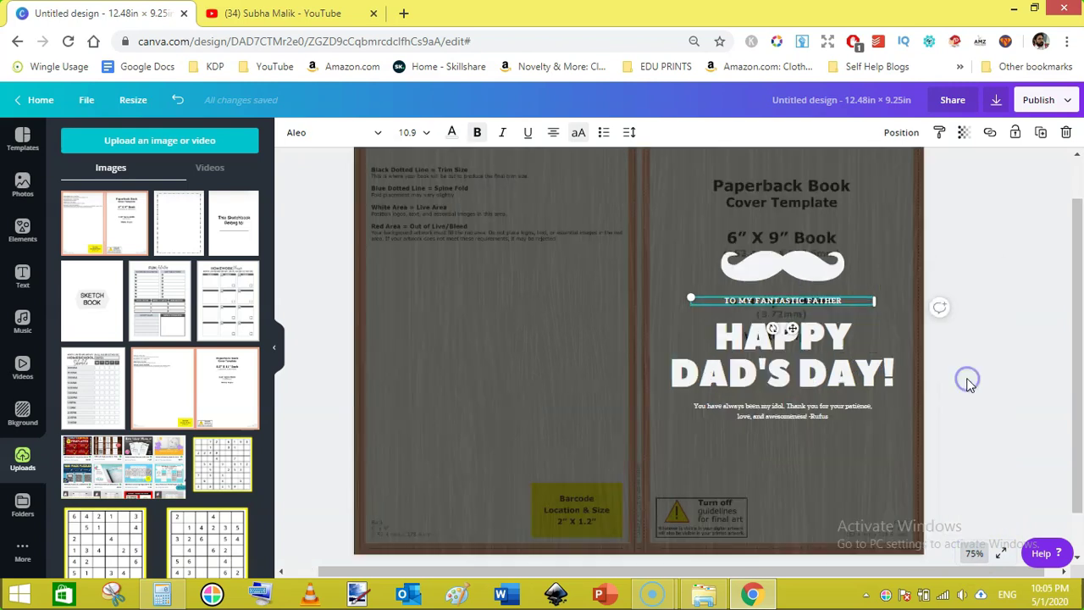
left_click(703, 264)
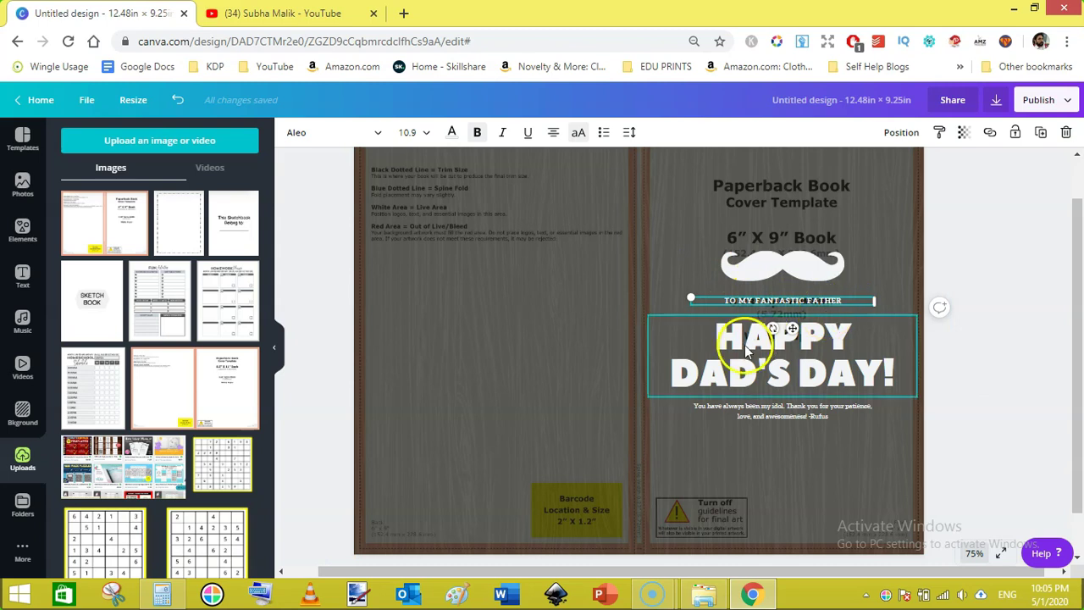
left_click(769, 417)
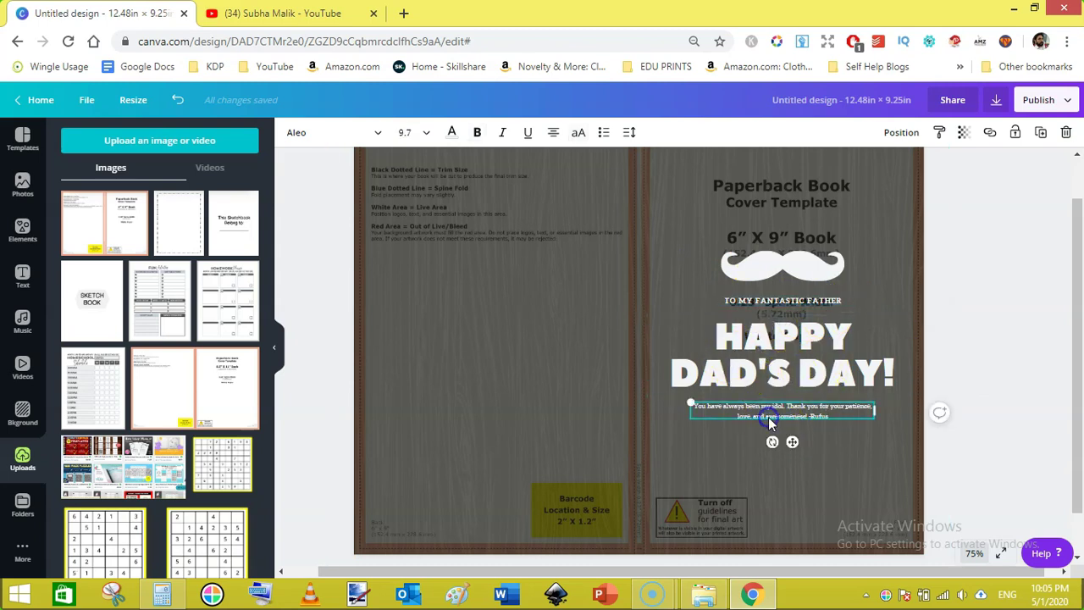
left_click(974, 553)
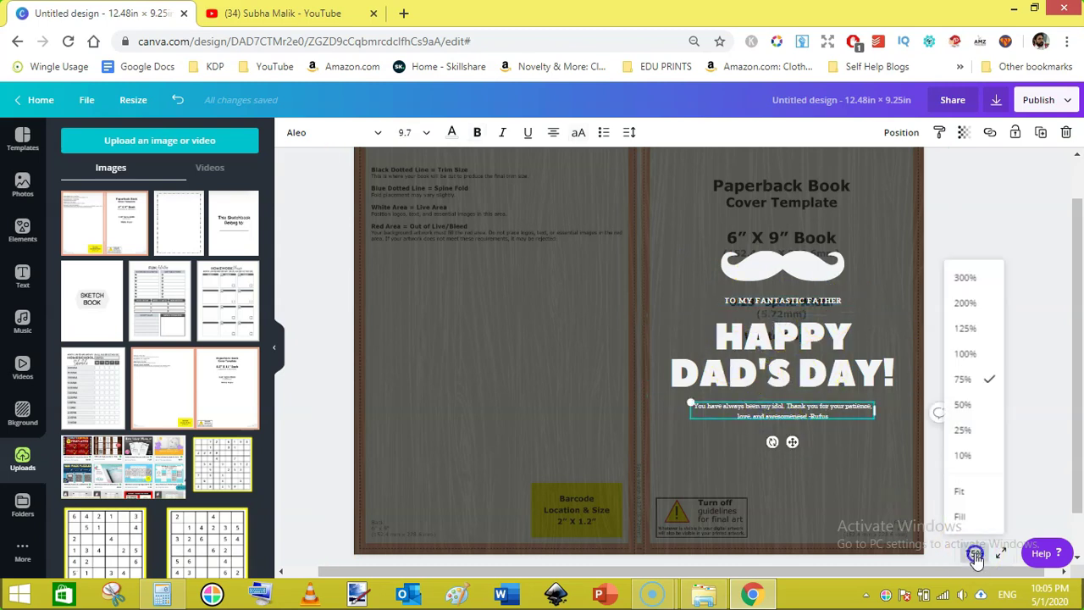
left_click(970, 305)
left_click_drag(642, 569, 766, 569)
left_click_drag(1072, 298, 1078, 347)
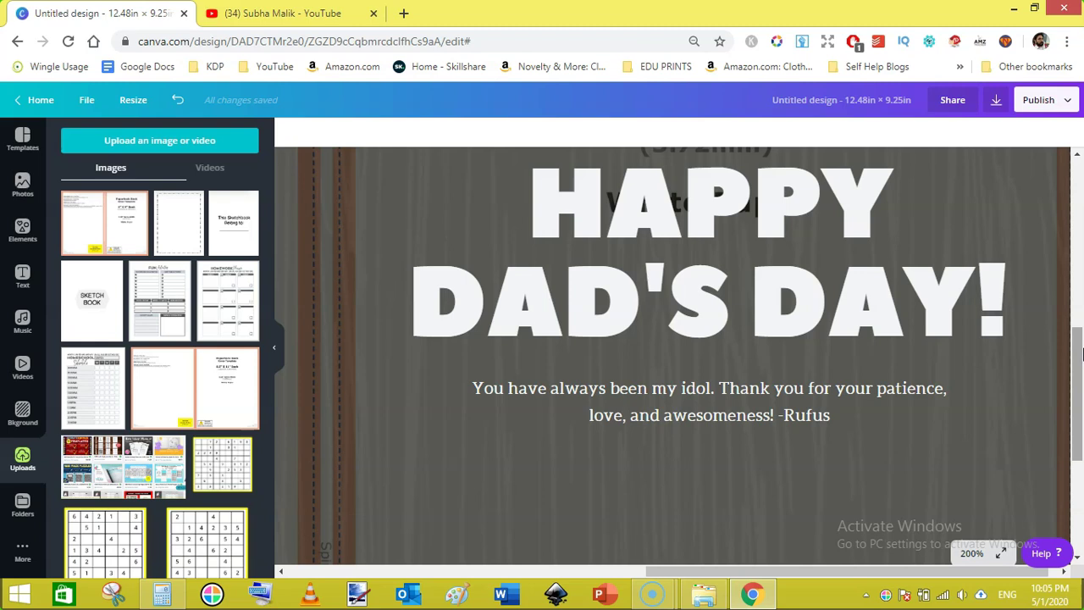
left_click(831, 416)
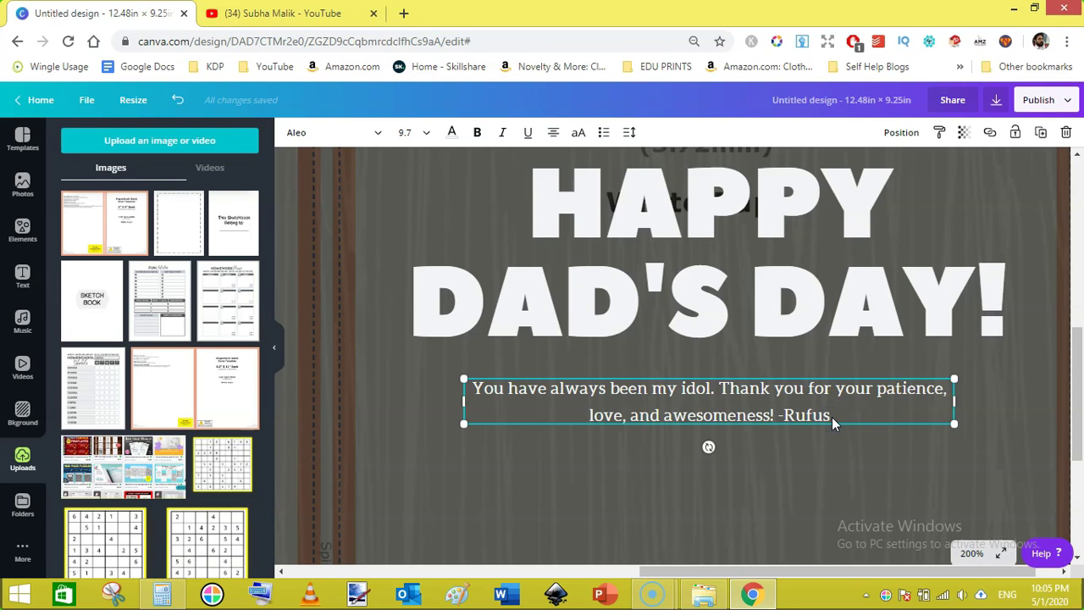
left_click(832, 417)
left_click(970, 553)
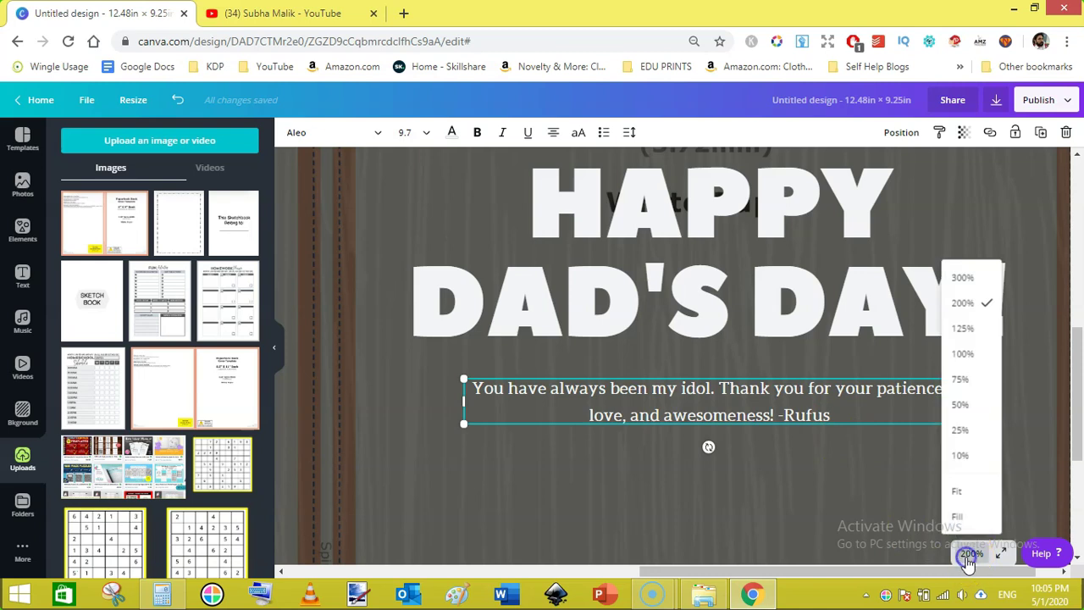
left_click(960, 493)
left_click(976, 319)
left_click(797, 311)
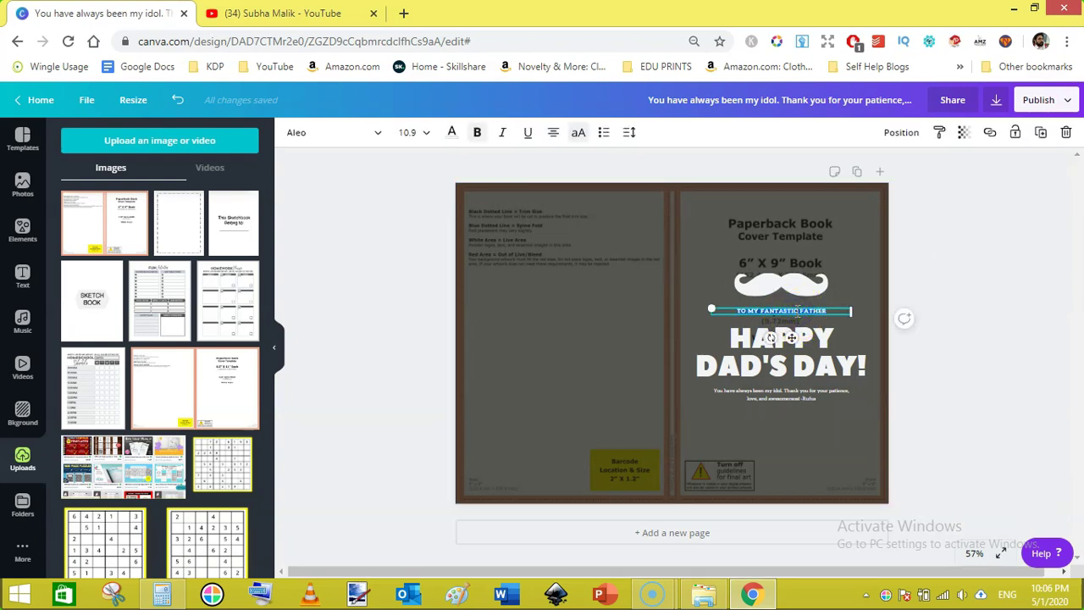
Step: Set the TO MY FANTASTIC FATHER line in Geometos Neue Bold and enlarge it to 16.8 at 75% zoom
left_click(378, 135)
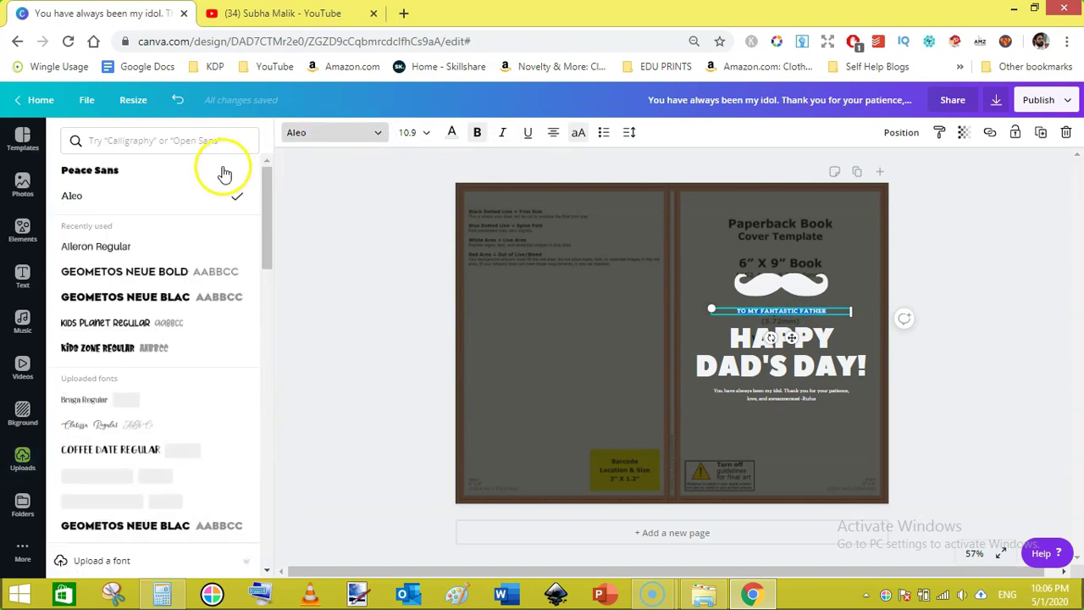
left_click(152, 275)
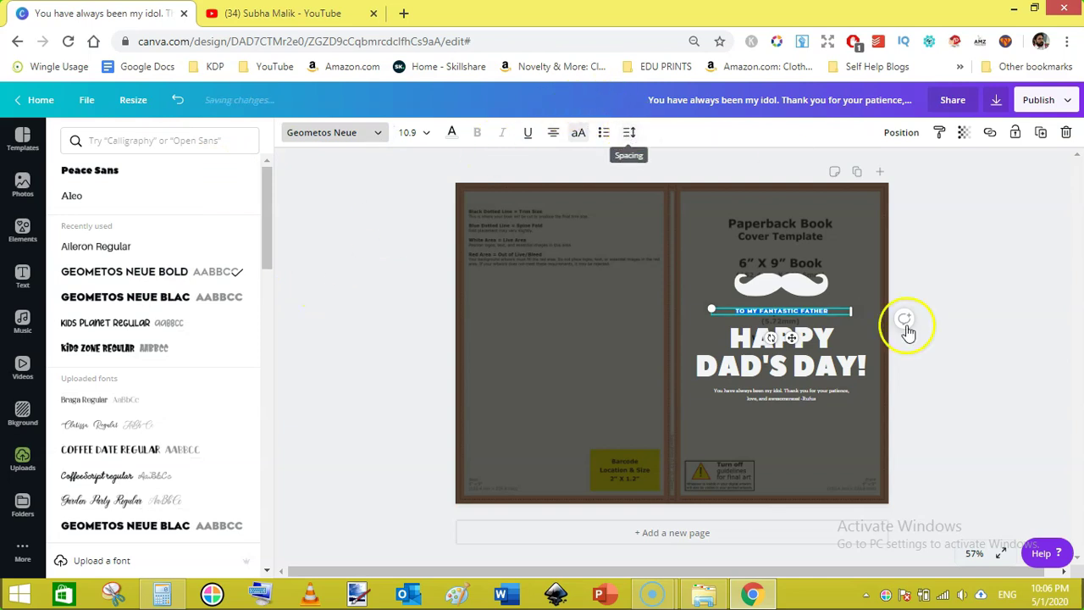
left_click(974, 552)
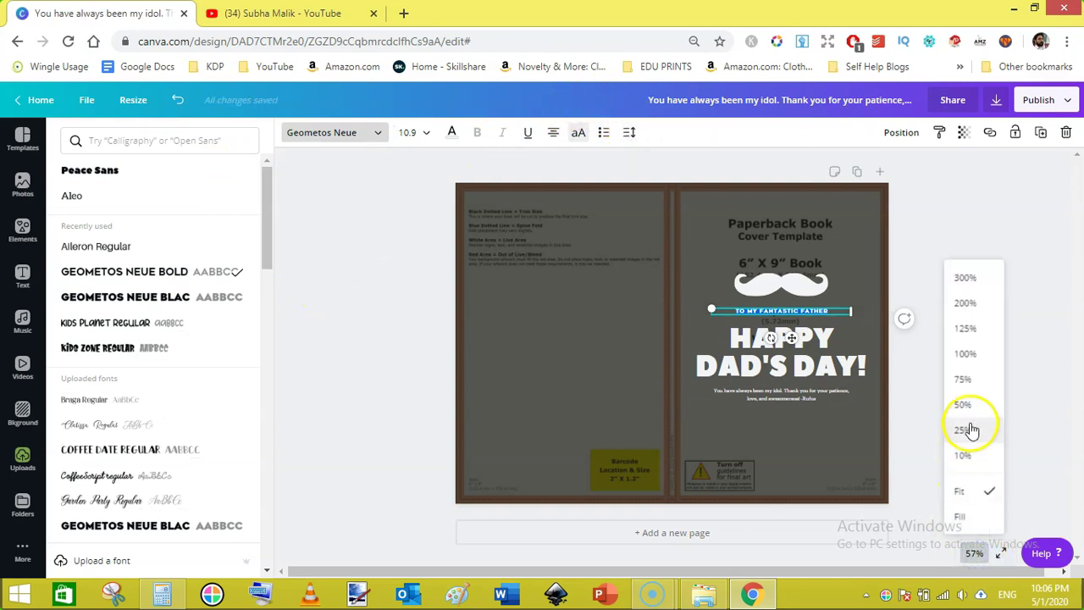
left_click(967, 380)
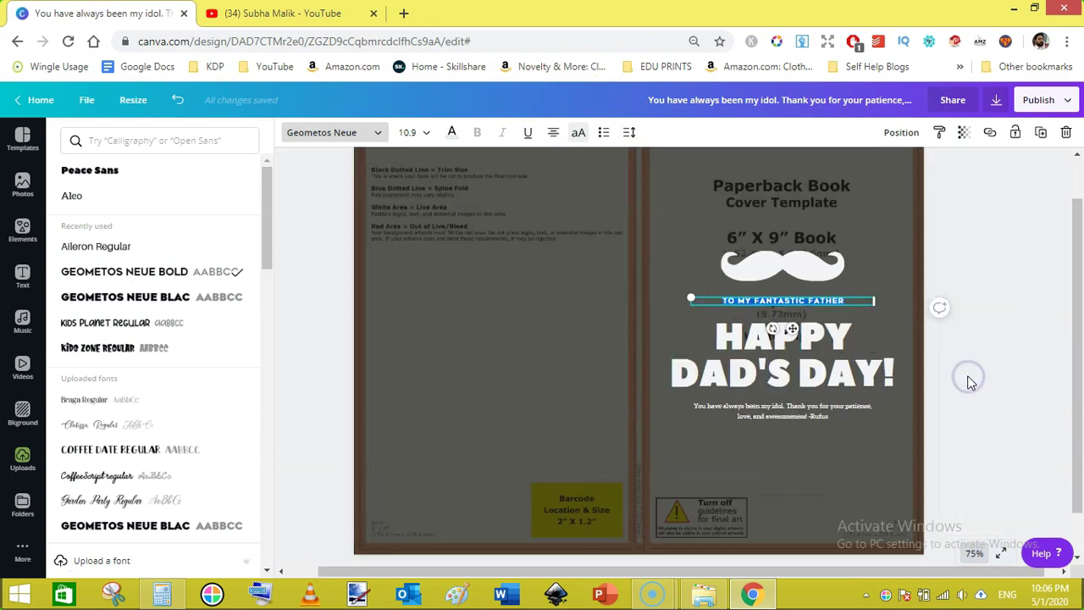
mouse_move(1082, 319)
left_mouse_down()
mouse_move(1078, 298)
mouse_move(1078, 337)
left_mouse_up()
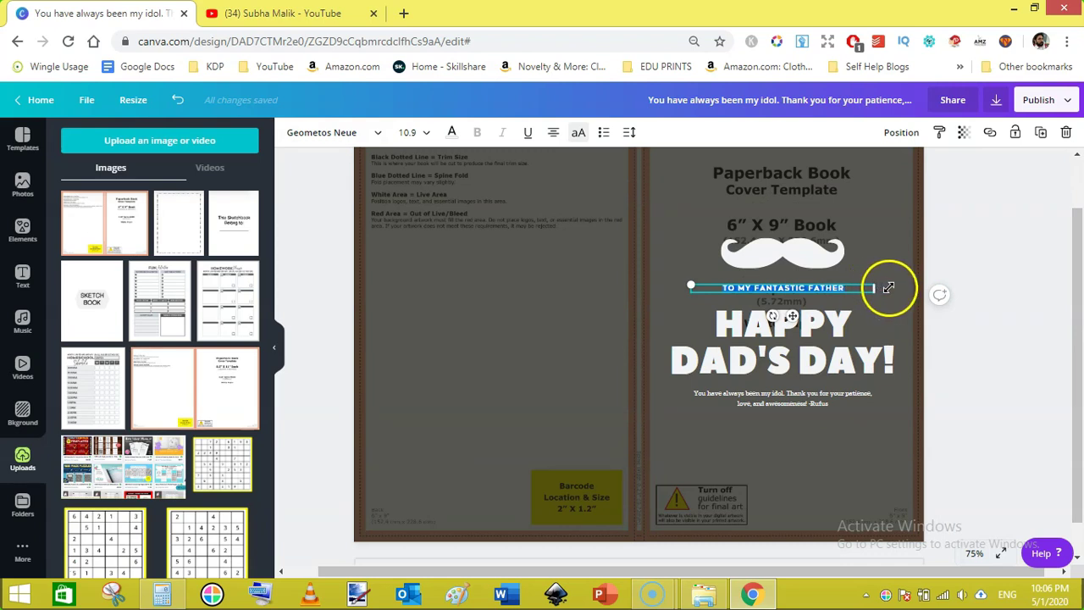
left_click_drag(884, 287, 919, 293)
Step: Change the dedication message to Geometos Neue Bold and stretch it to size 11.2 beneath the headline
left_click(1029, 335)
left_click(839, 405)
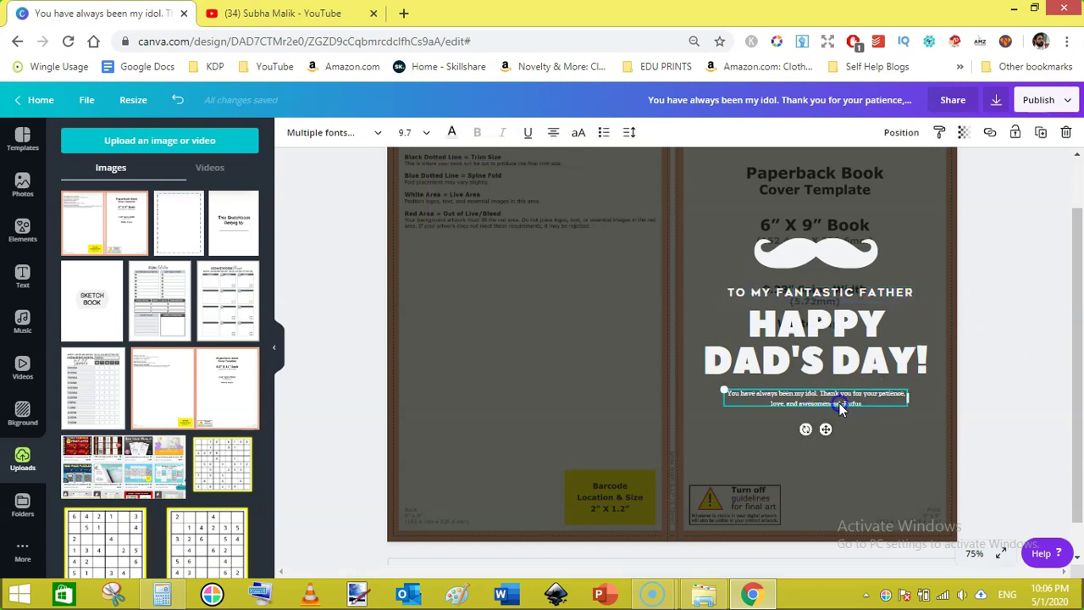
left_click(502, 136)
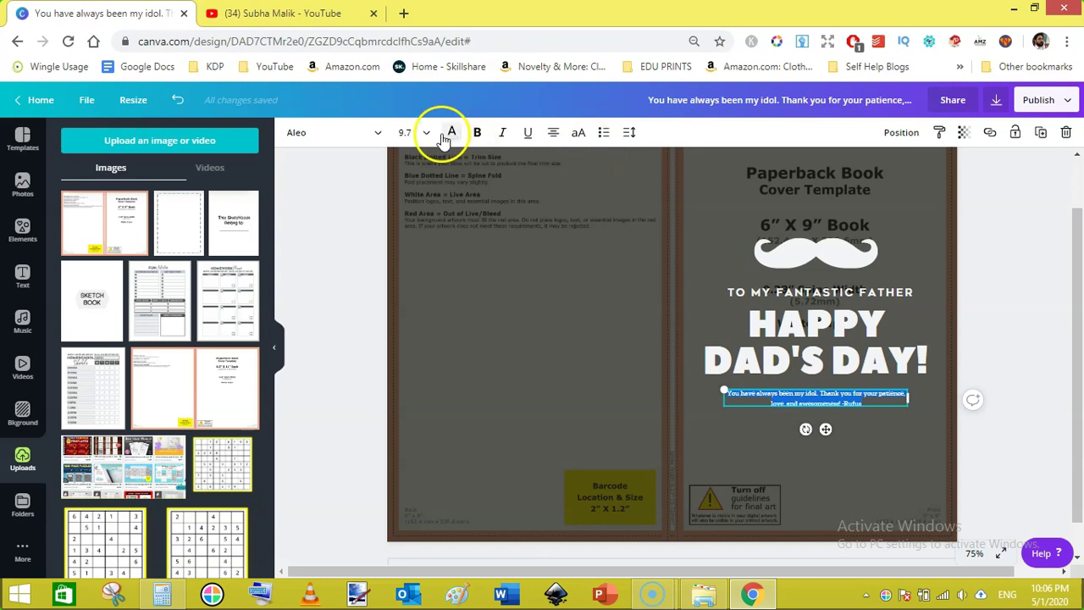
left_click(378, 136)
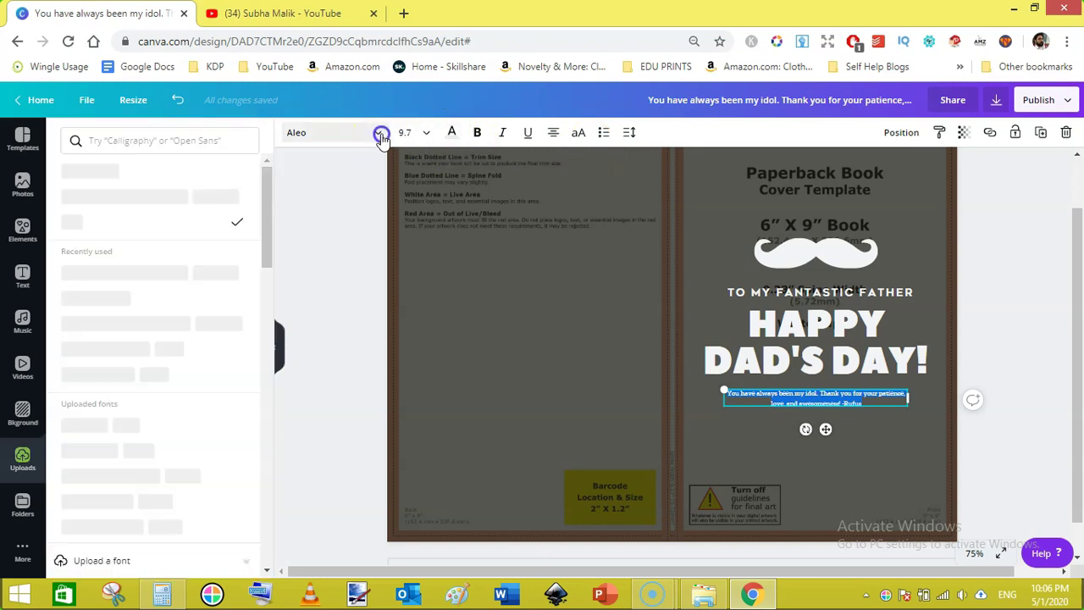
left_click(225, 195)
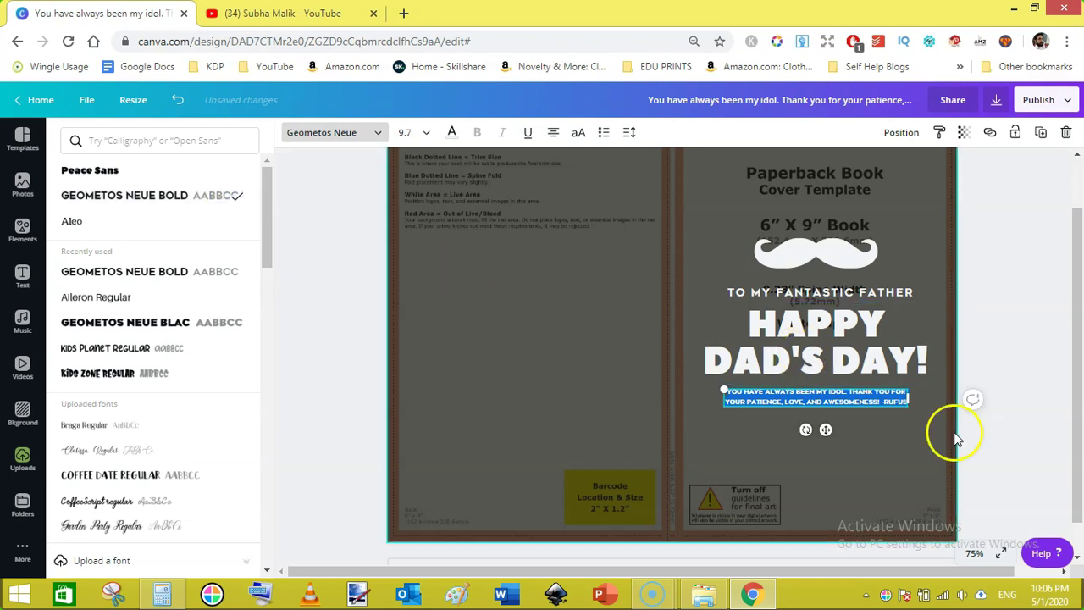
left_click_drag(908, 405, 916, 412)
left_click(728, 410)
left_click_drag(728, 409, 715, 415)
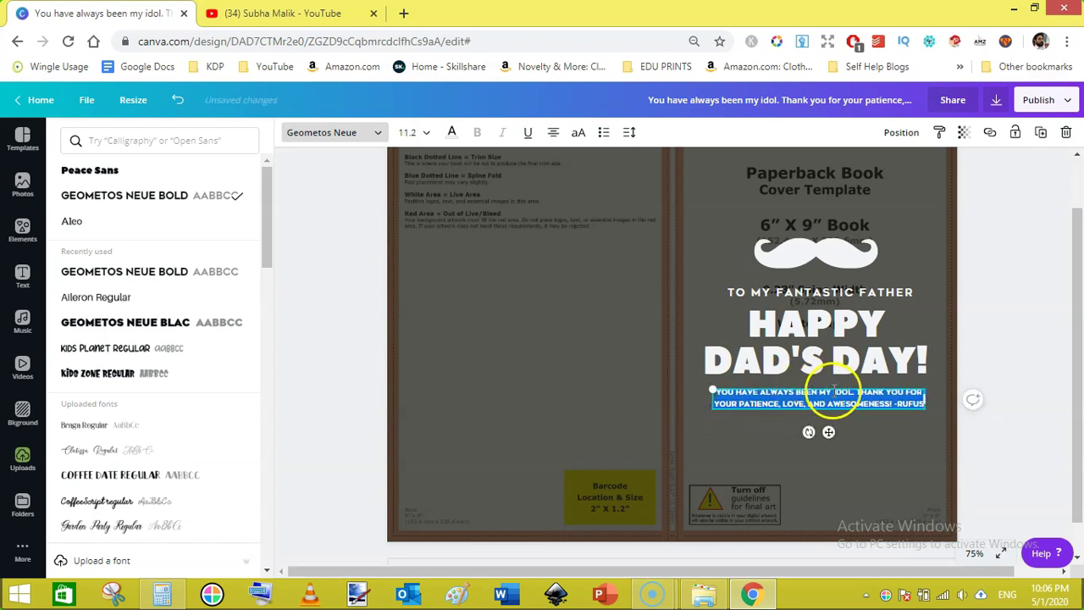
left_click_drag(828, 384, 830, 383)
Step: Box-select the moustache and all cover text and group them together
left_click(999, 333)
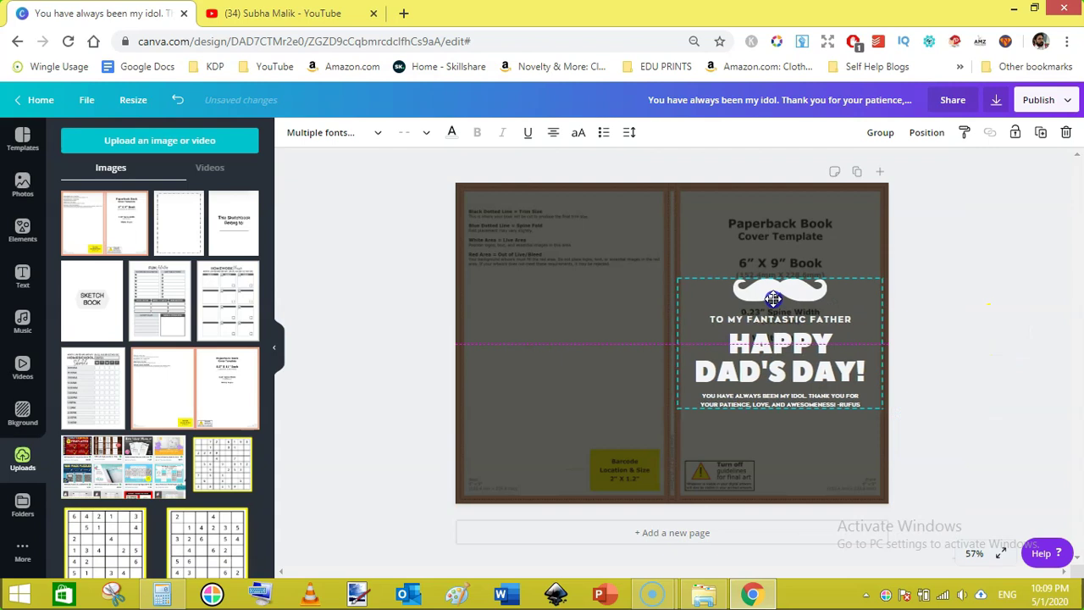
left_click(775, 299)
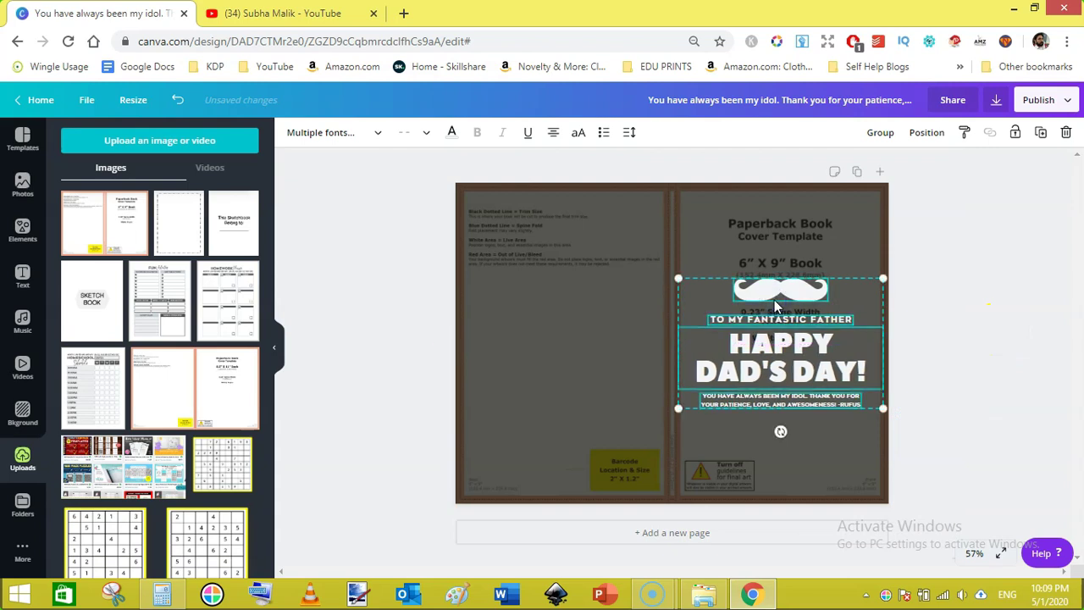
left_click(998, 325)
left_click_drag(943, 225, 733, 412)
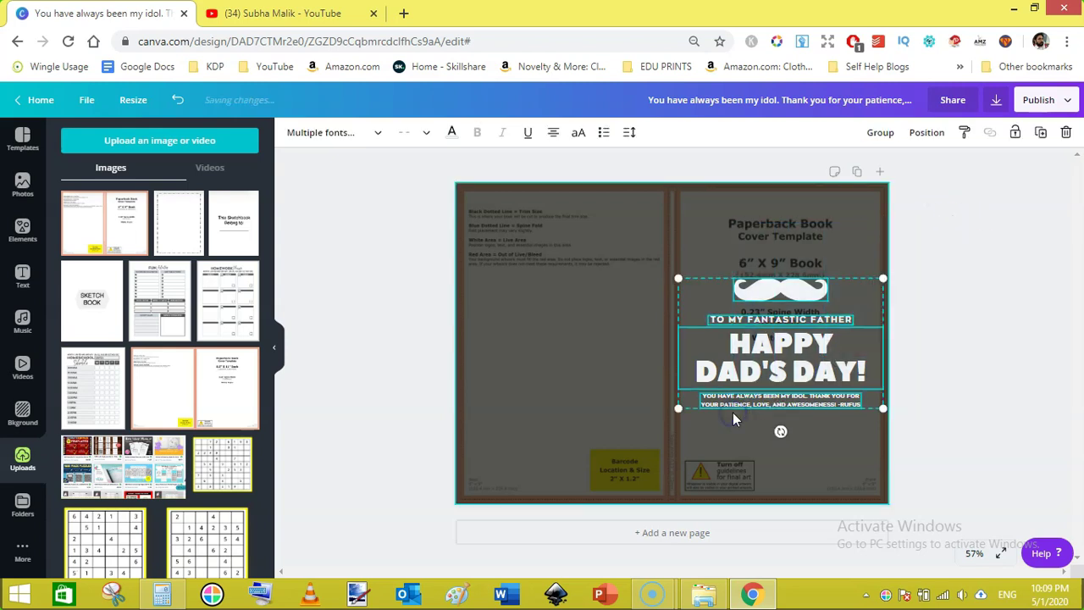
left_click(878, 133)
left_click_drag(808, 352, 809, 353)
Step: Try centring the group on the page, then undo the centring and deselect
left_click(902, 135)
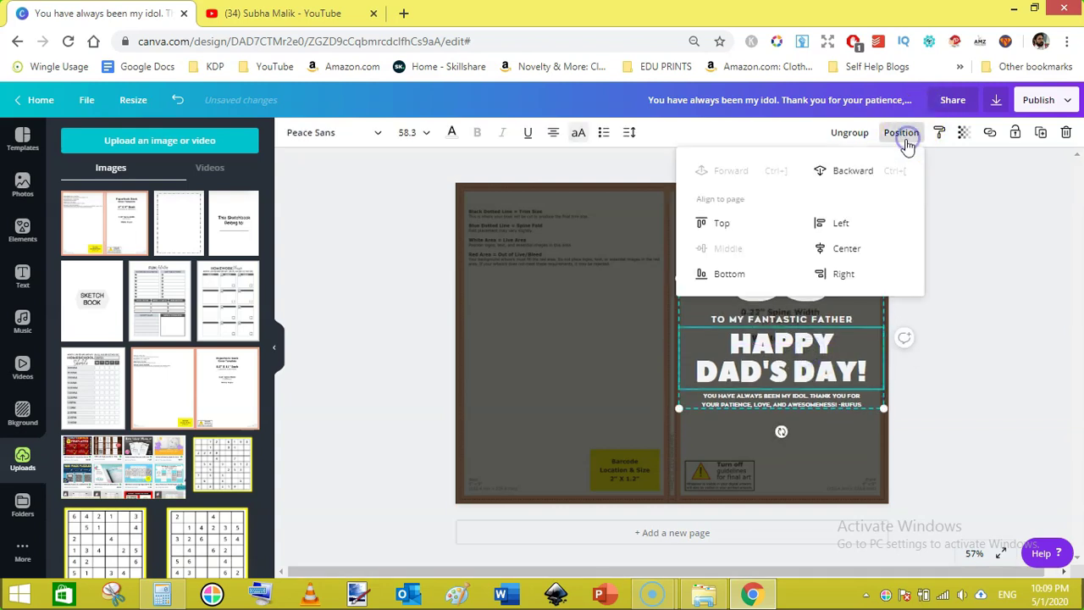
left_click(851, 248)
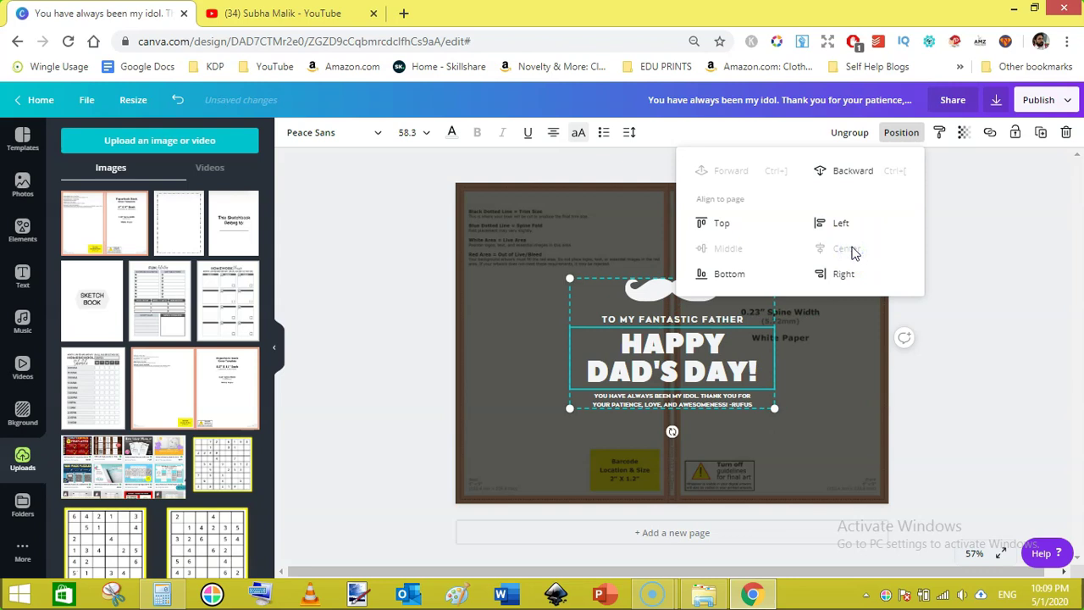
key("ctrl+z")
left_click(690, 246)
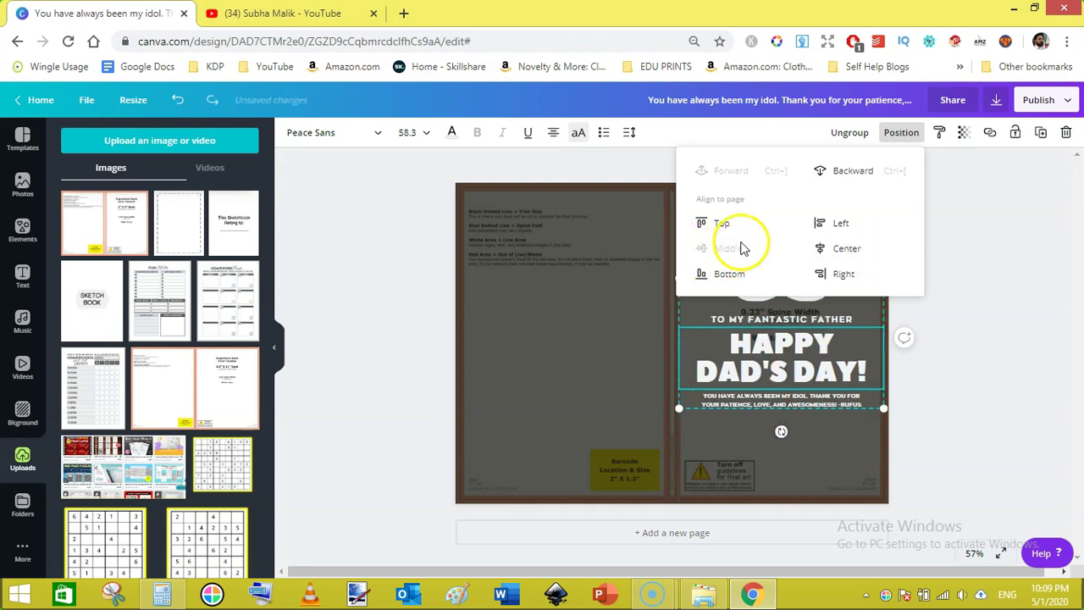
left_click(722, 249)
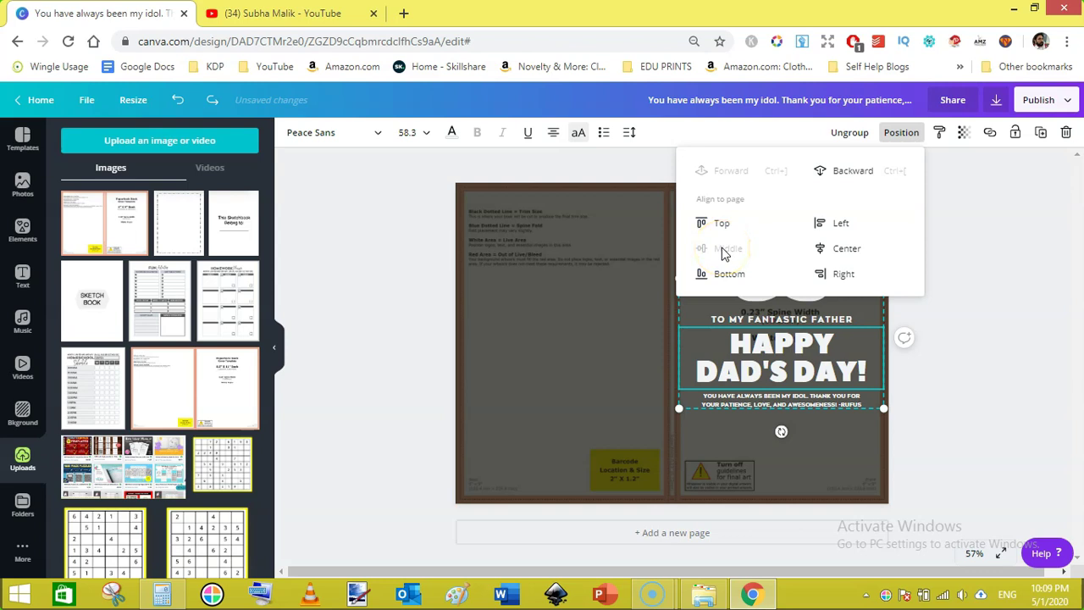
left_click(1005, 311)
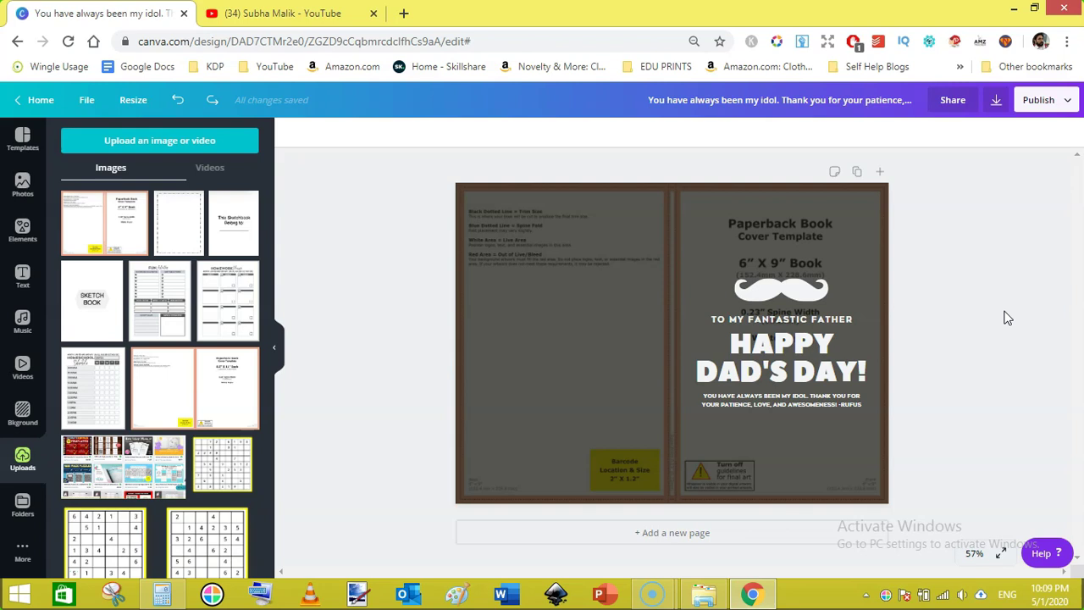
Step: Colour the moustache yellow
left_click(781, 223)
left_click(782, 339)
left_click(955, 341)
left_click(780, 286)
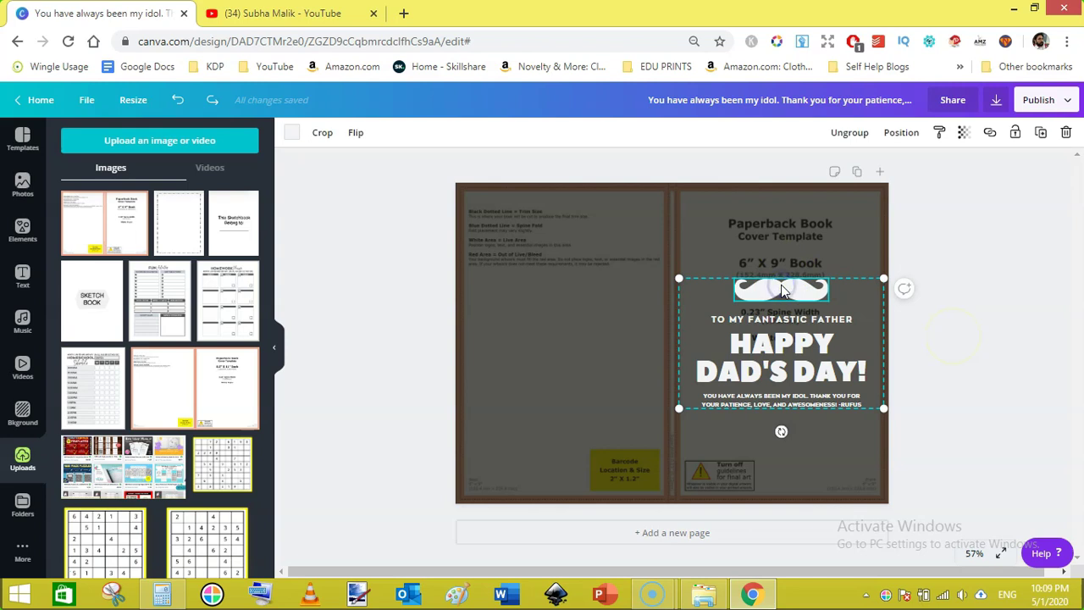
left_click(291, 133)
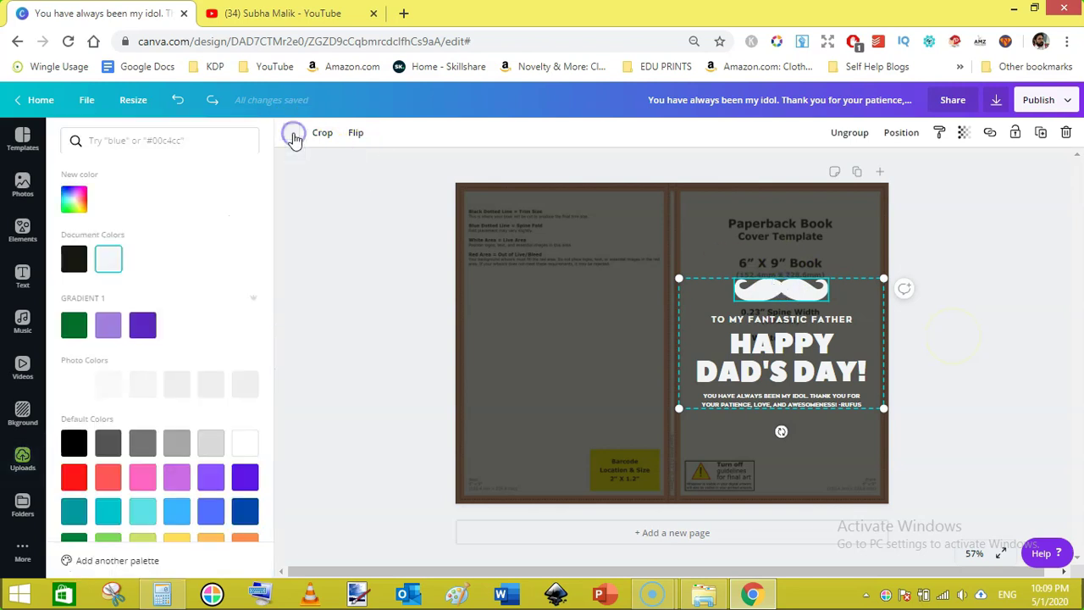
left_click(75, 479)
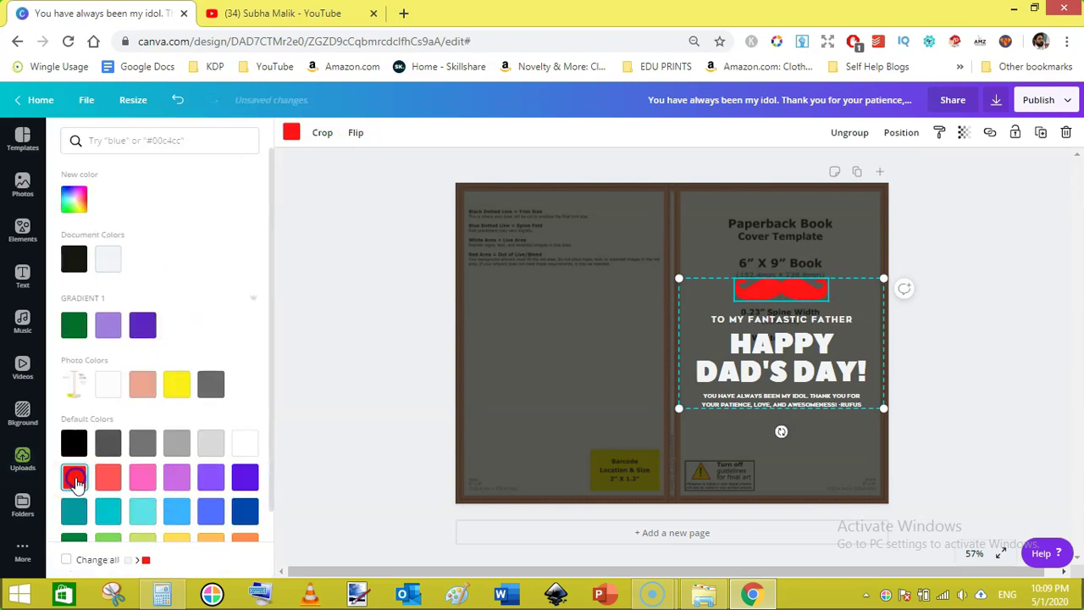
left_click(177, 385)
left_click(375, 297)
Step: Make the whole HAPPY DAD'S DAY! headline text yellow
left_click(794, 373)
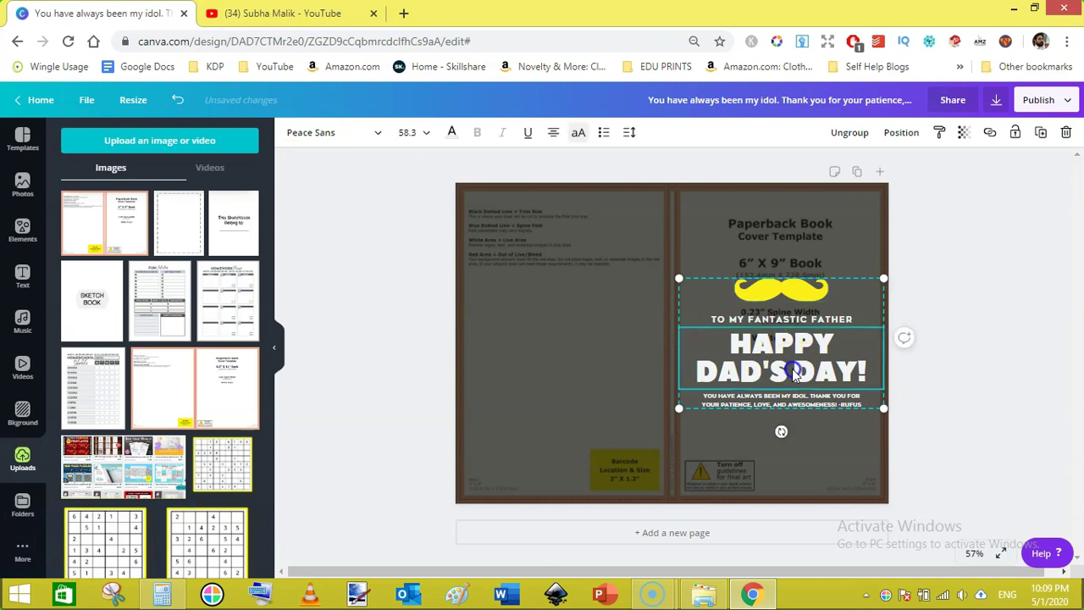
double_click(794, 373)
left_click(791, 361)
left_click(452, 132)
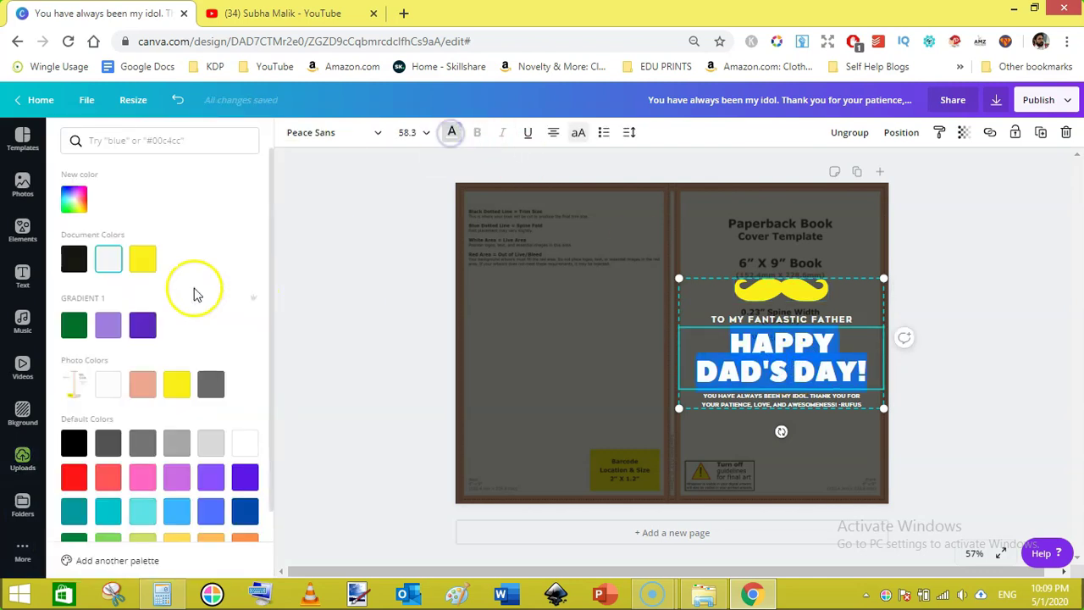
left_click(143, 262)
left_click(354, 266)
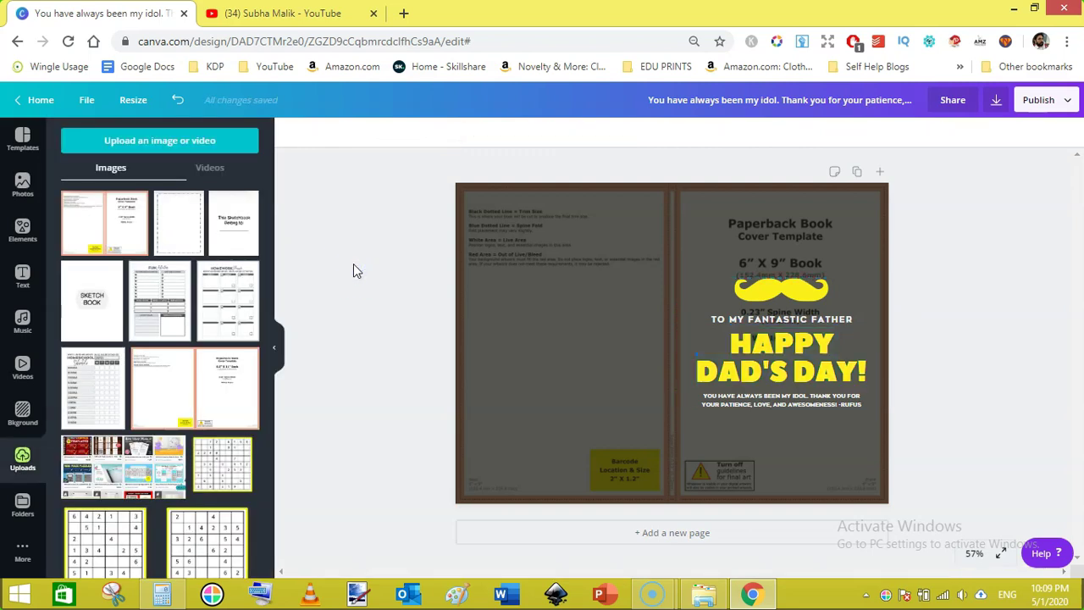
Step: Unlock the cover template and set its transparency to 0 so the page shows solid black
left_click(536, 242)
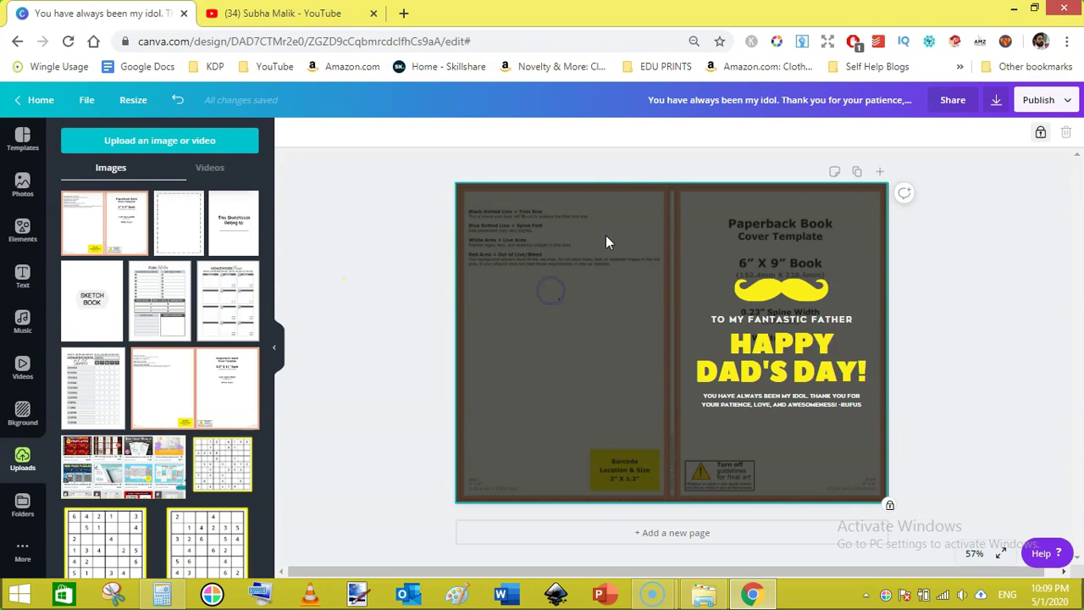
left_click(1040, 132)
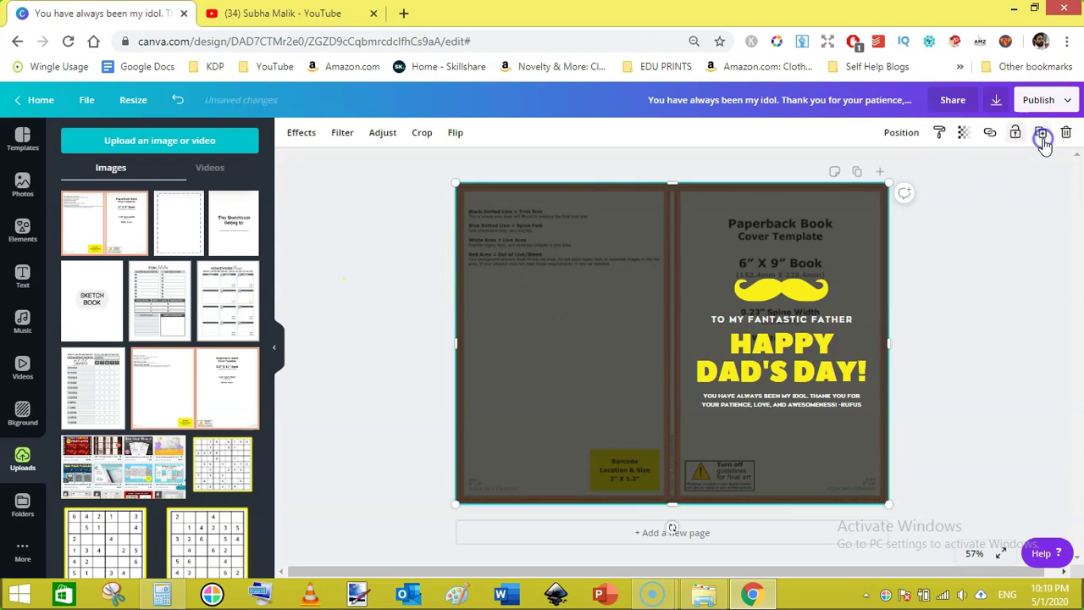
left_click(963, 133)
left_click_drag(881, 165, 839, 176)
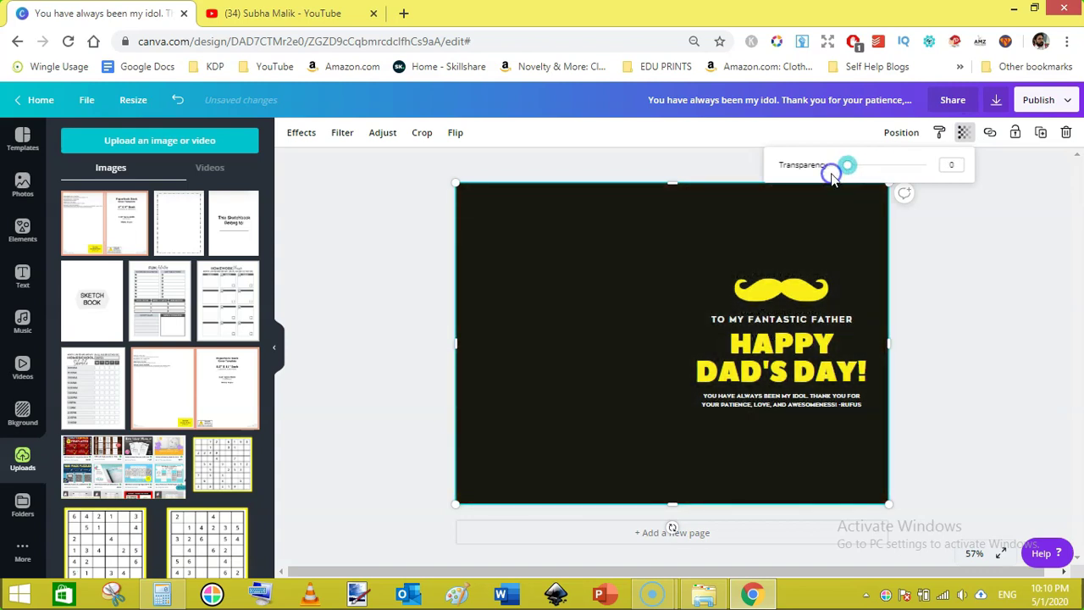
left_click(1013, 318)
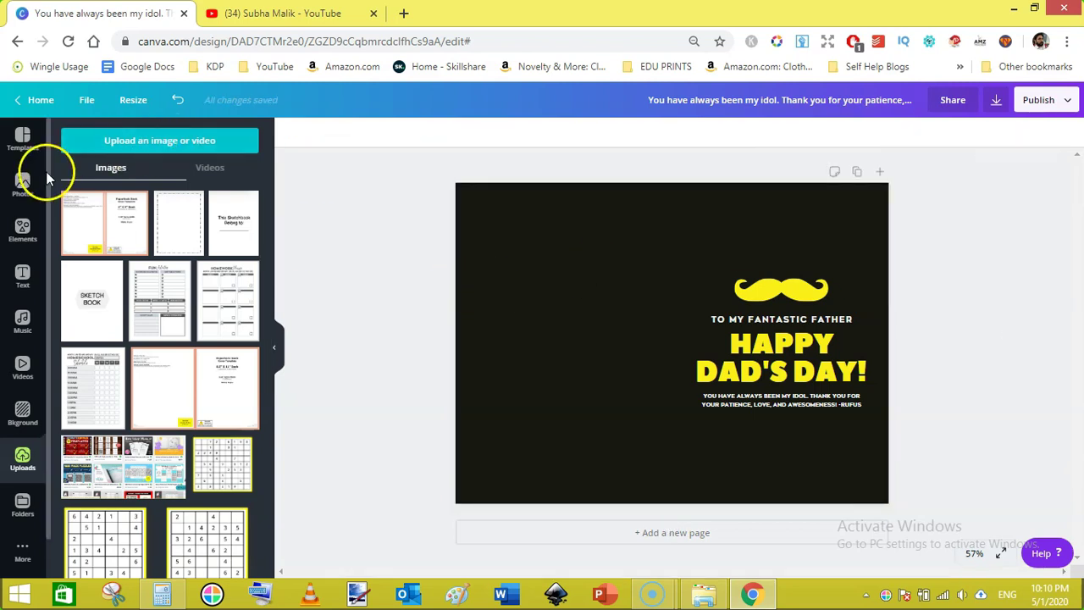
Step: Search the Elements library for 'flowers'
left_click(23, 228)
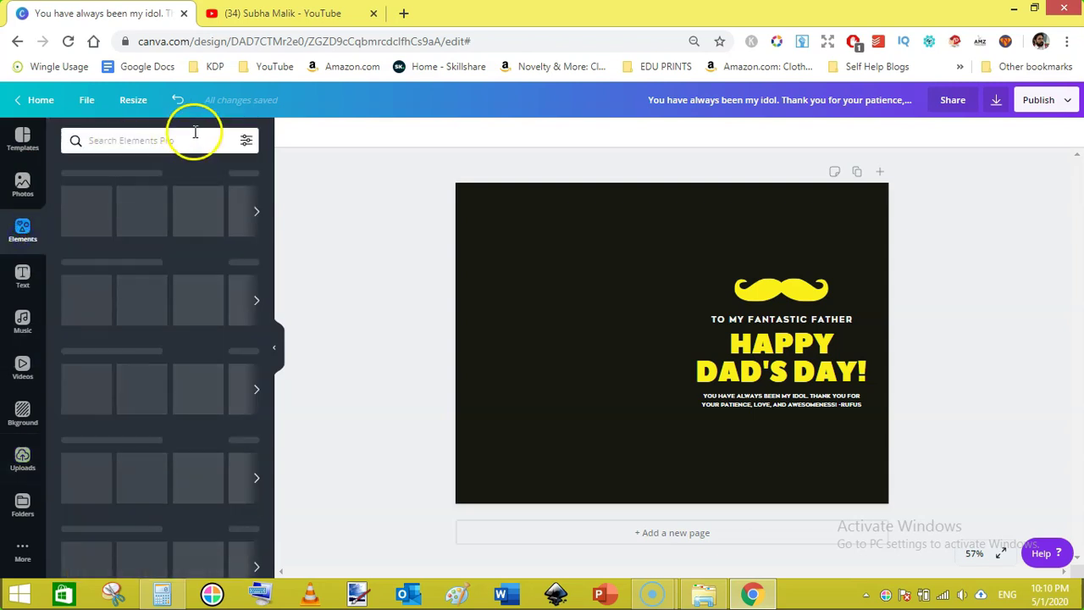
left_click(193, 137)
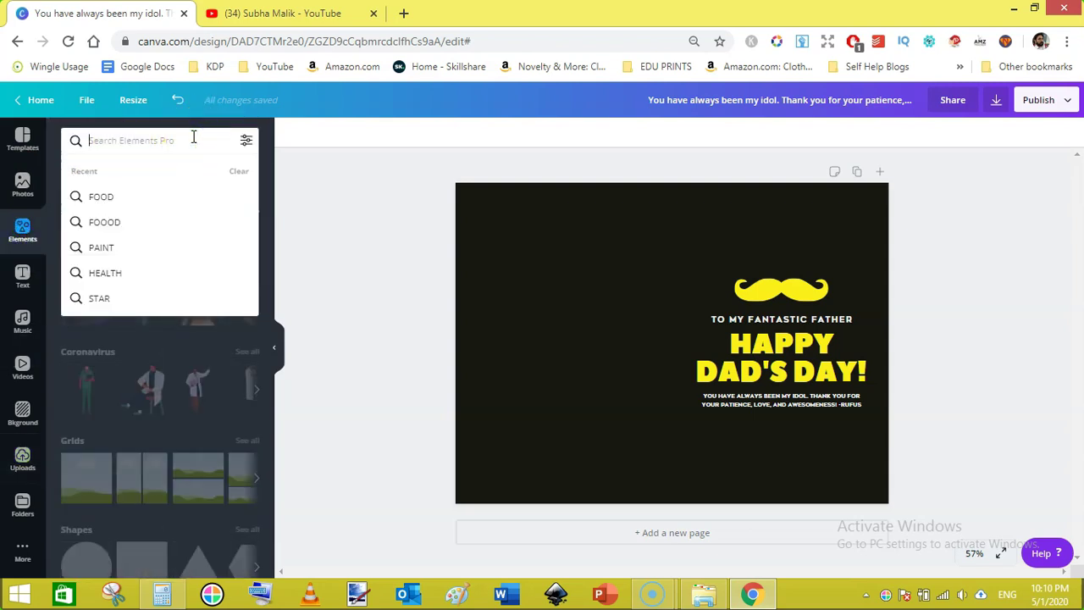
type("flowwe")
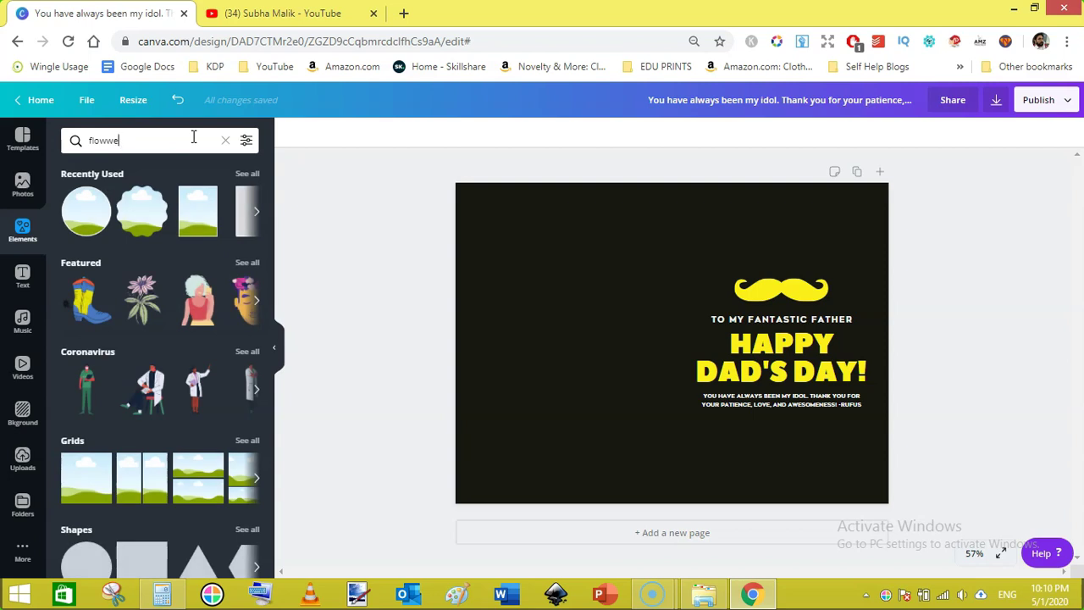
key("BackSpace")
key("BackSpace")
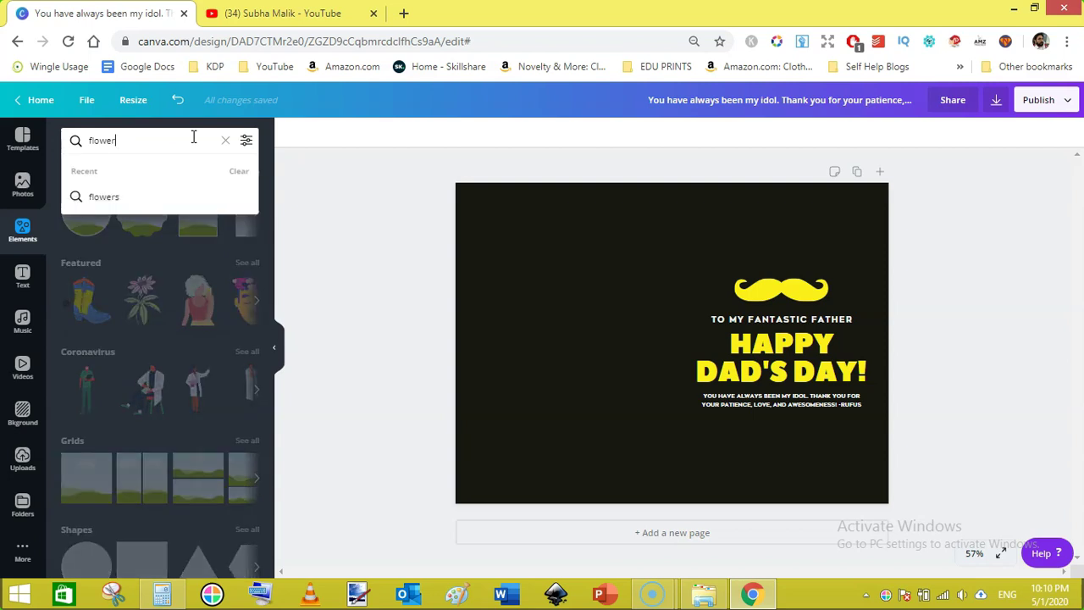
left_click(105, 196)
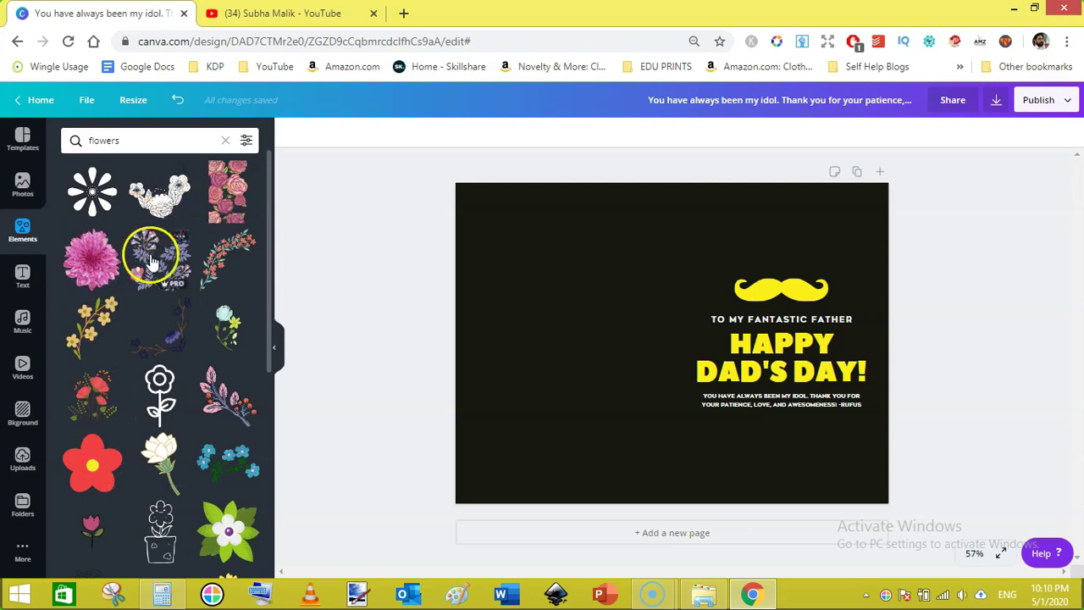
Step: Add the pink dahlia, enlarge it and move it up to the left of the headline
left_click(91, 258)
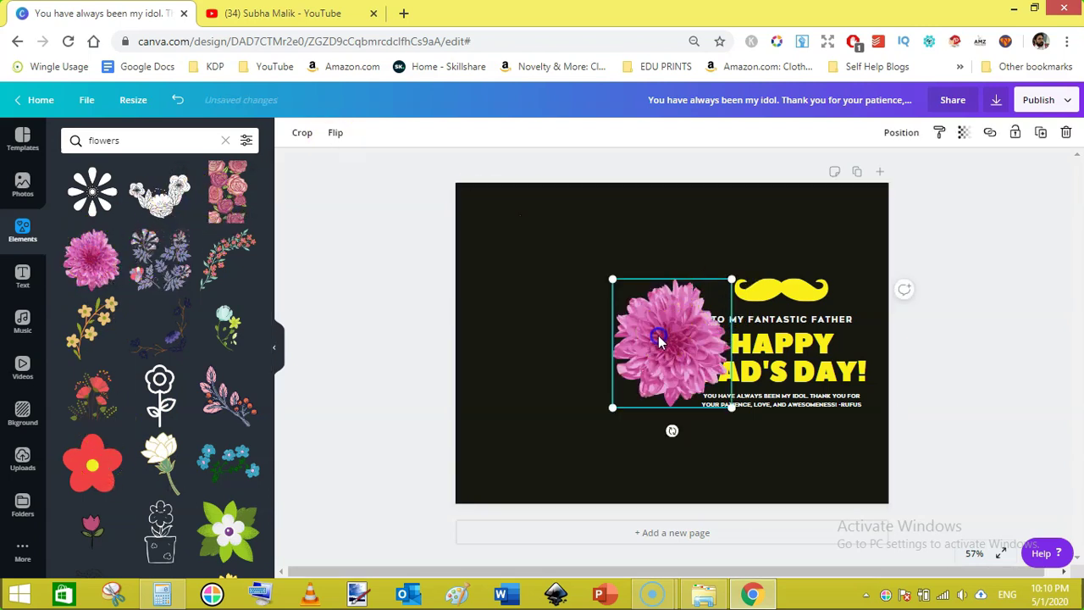
left_click_drag(652, 336, 550, 320)
left_click_drag(655, 423, 673, 435)
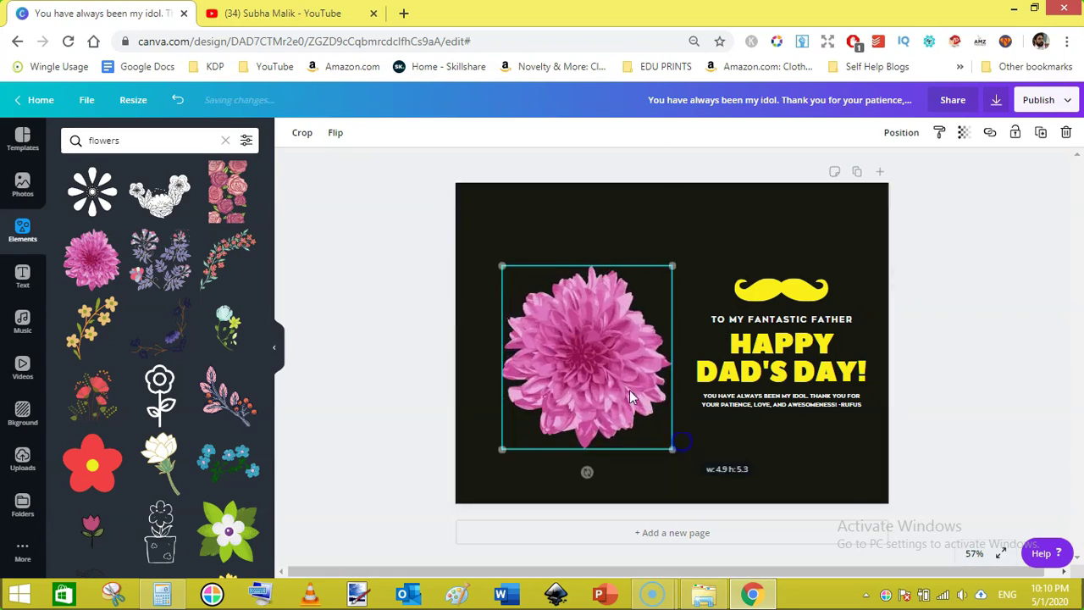
left_click_drag(600, 358, 578, 330)
Step: Set the background transparency to 56 to reveal the guides, and nudge the flower slightly lower
left_click(574, 448)
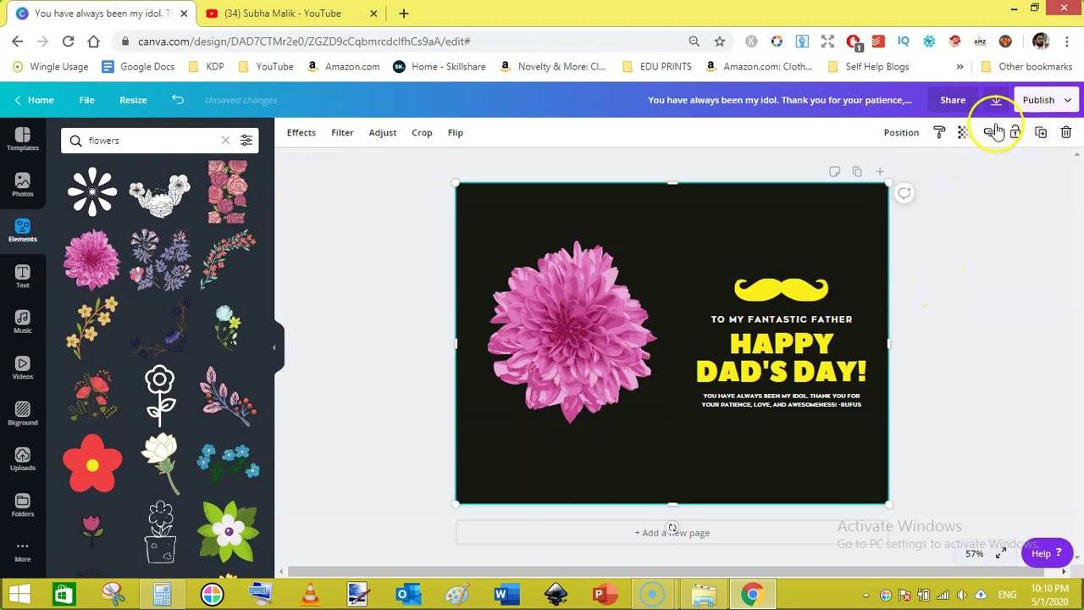
left_click(964, 132)
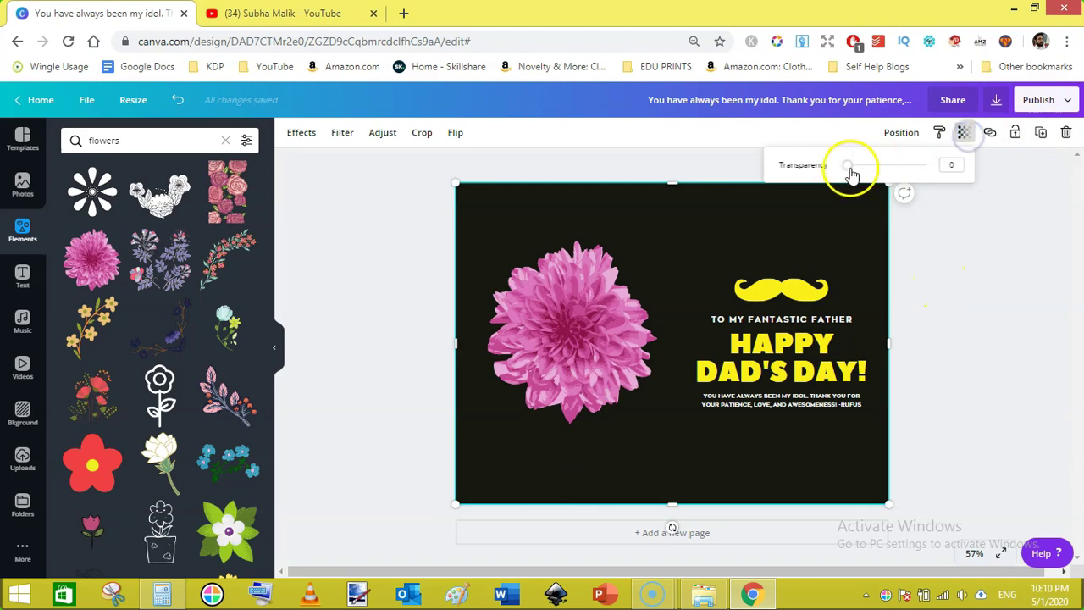
left_click_drag(847, 165, 894, 168)
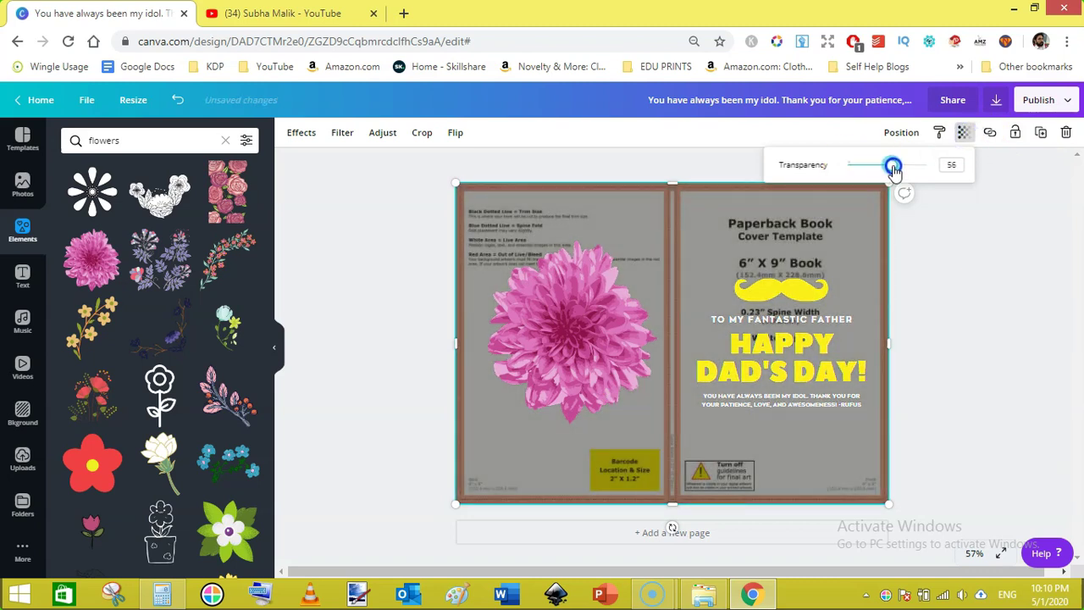
left_click(1033, 341)
left_click_drag(552, 310, 561, 337)
left_click(985, 308)
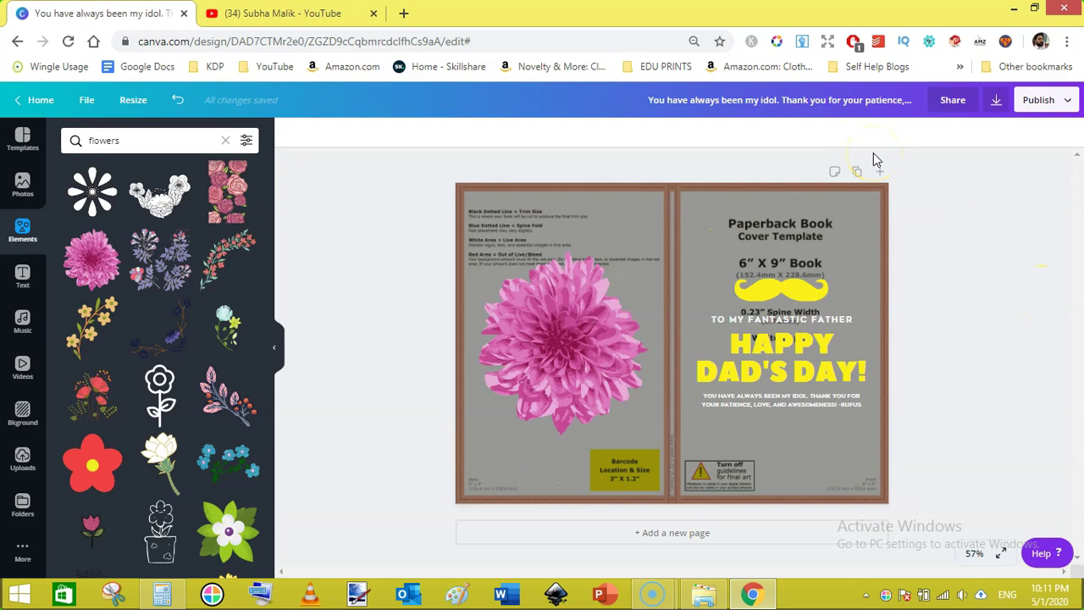
left_click(855, 171)
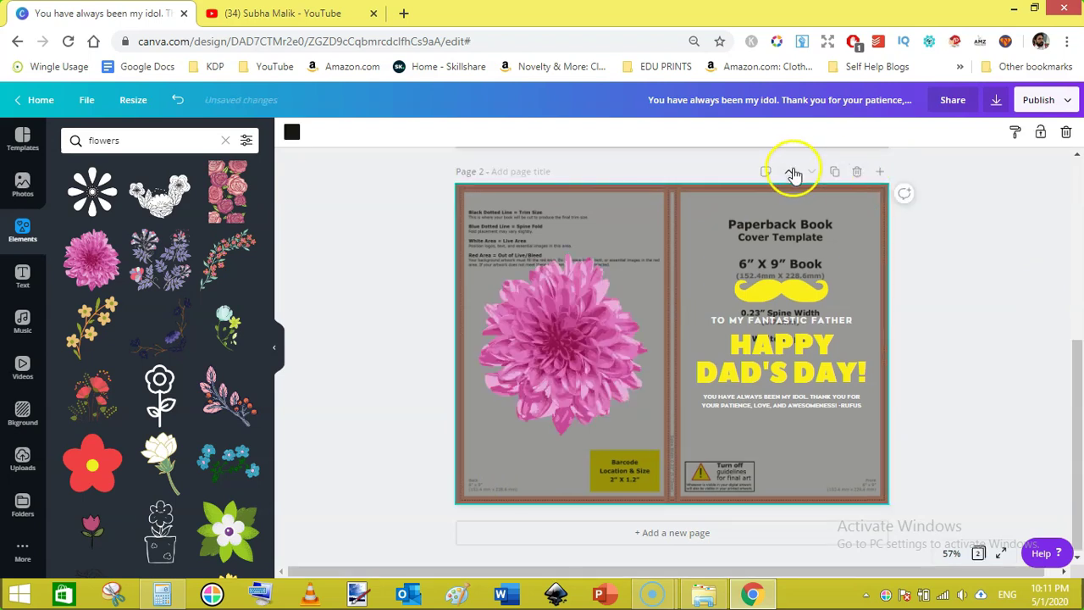
scroll(790, 175, "up", 3)
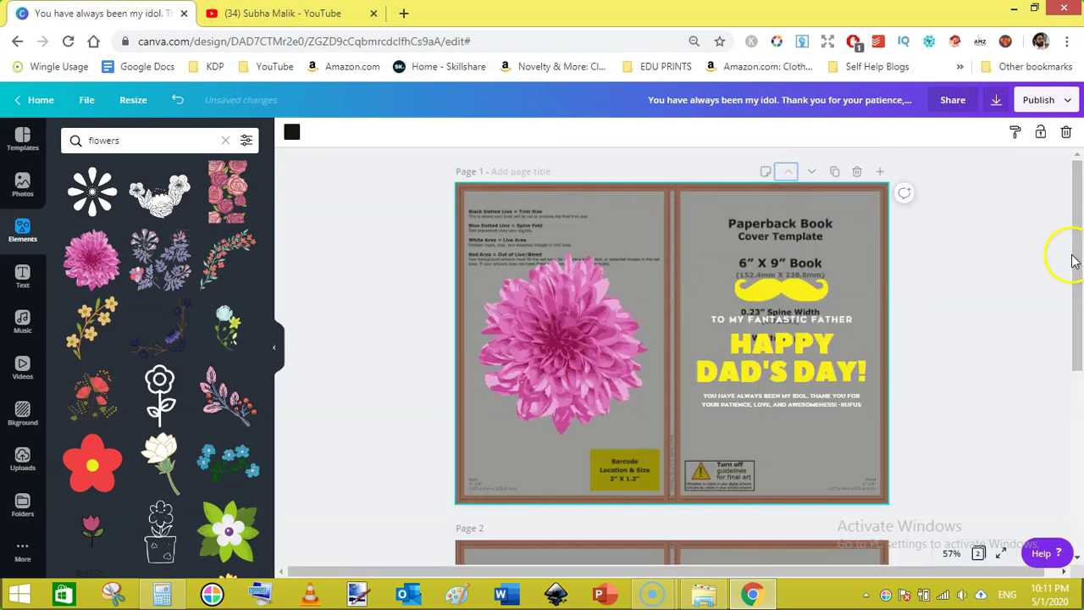
left_click(663, 218)
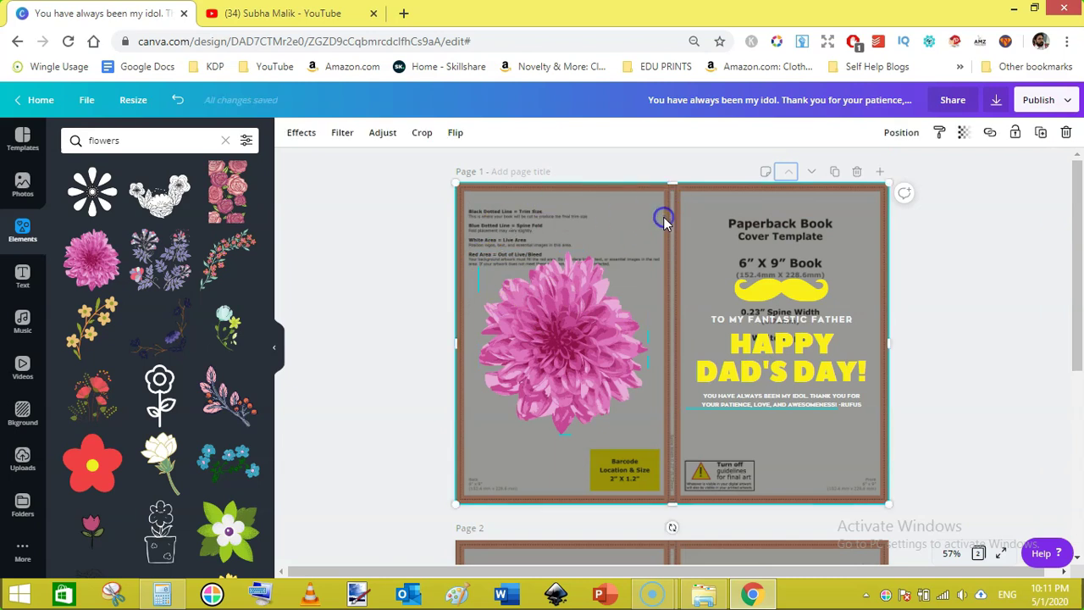
key("Delete")
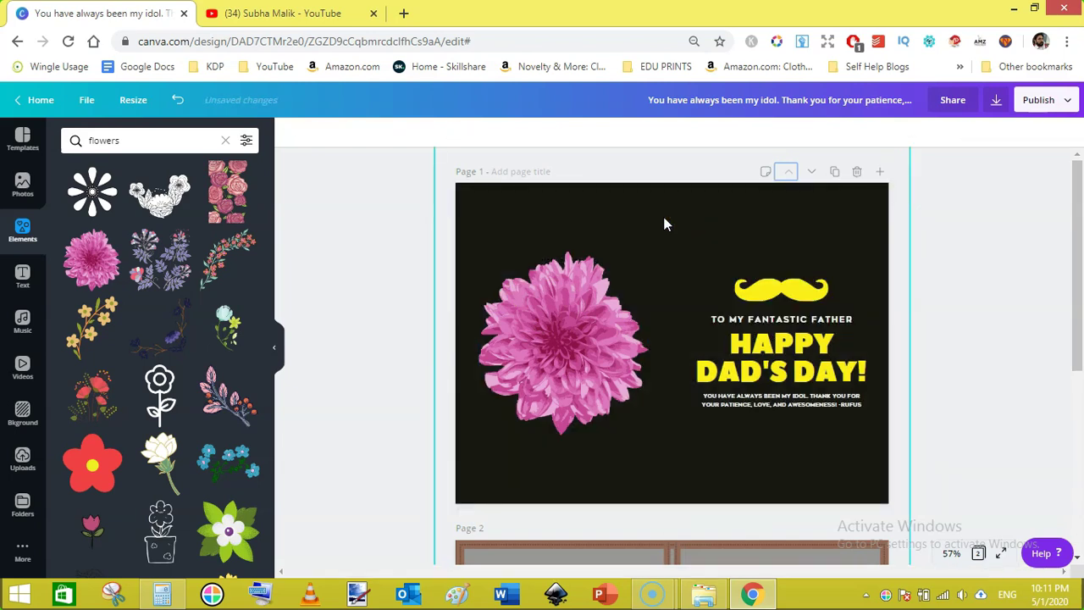
left_click(1012, 286)
left_click(779, 220)
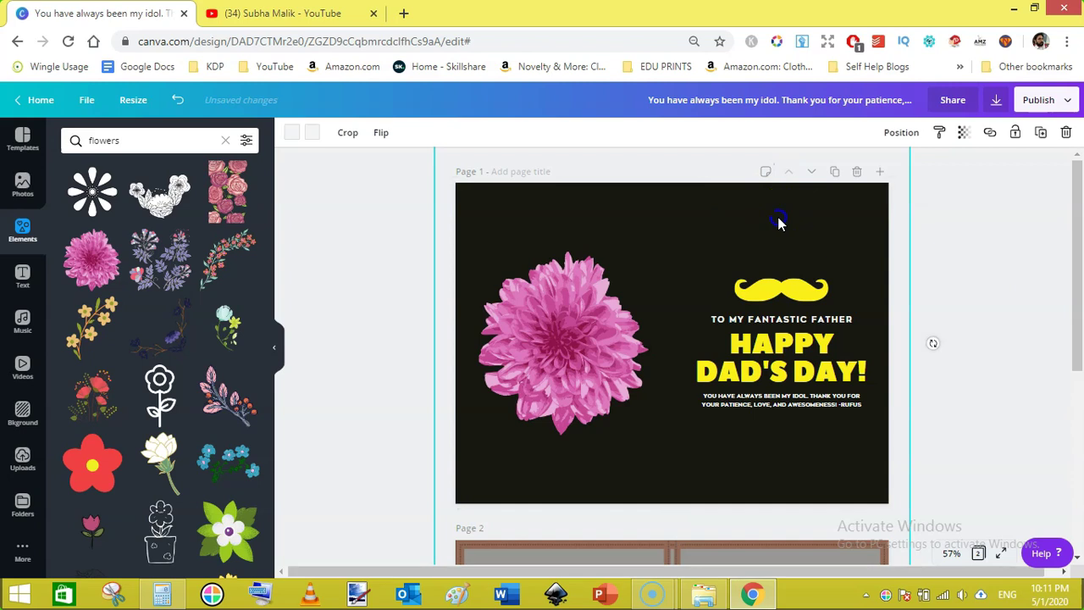
left_click(901, 132)
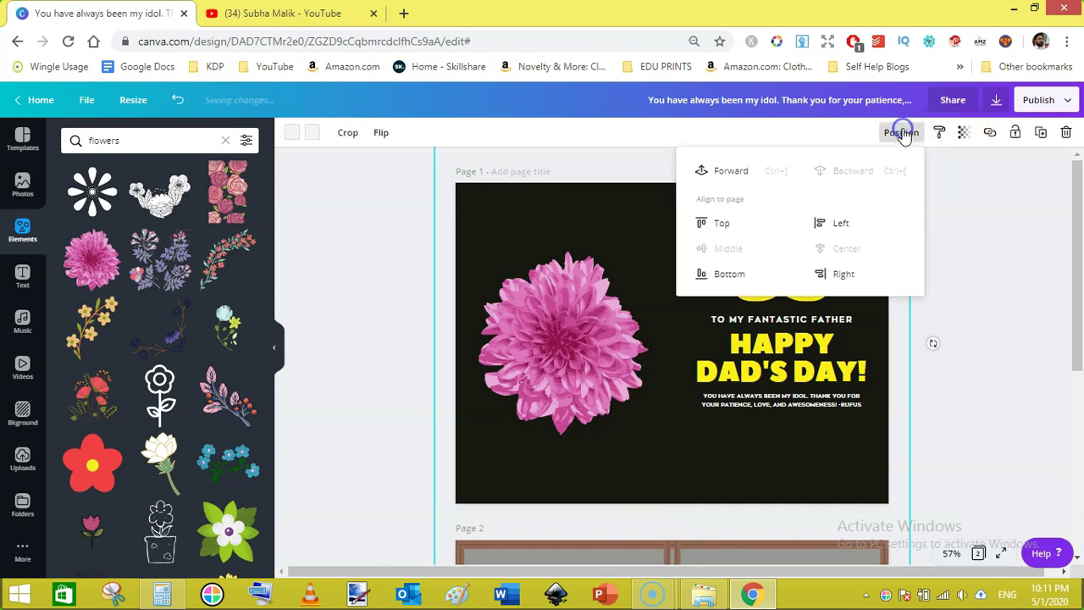
left_click(743, 175)
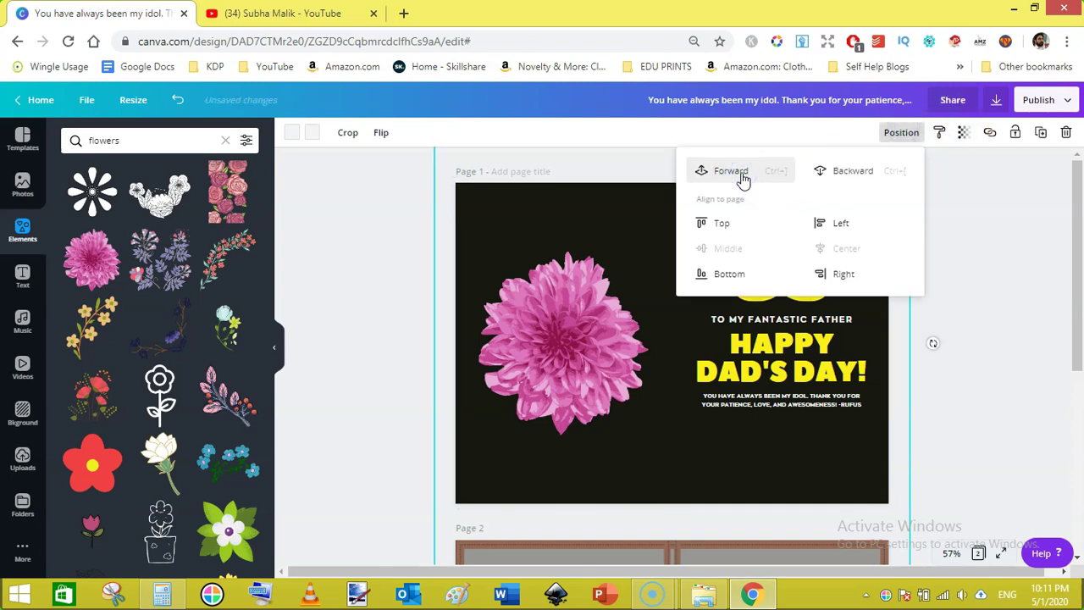
left_click(743, 177)
left_click(864, 173)
left_click(860, 173)
left_click(972, 302)
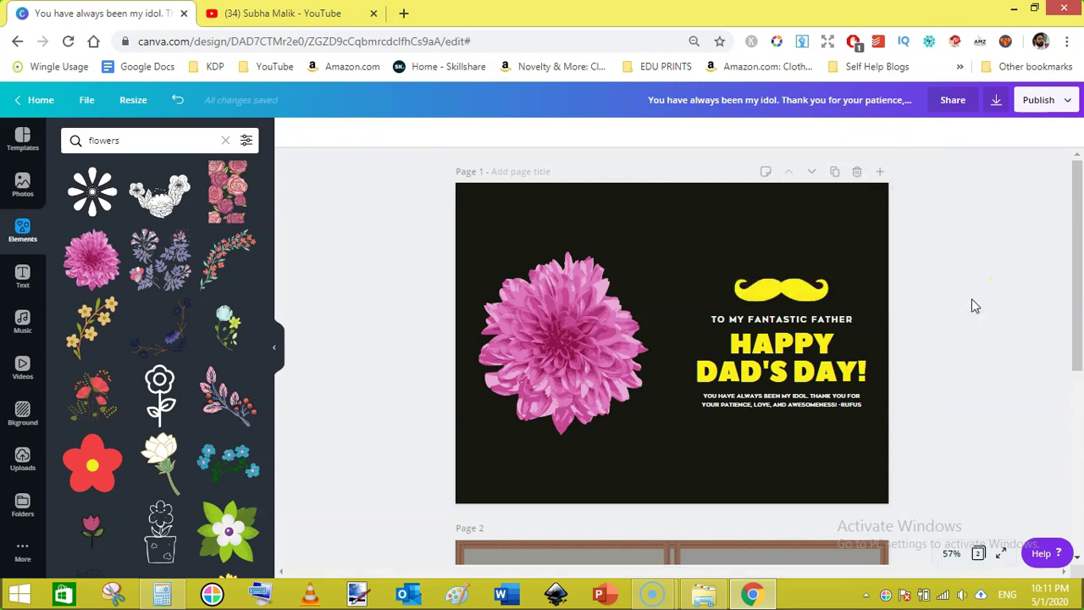
Step: Recolour the dark element near the page top to black, with a dark grey second colour
left_click(768, 183)
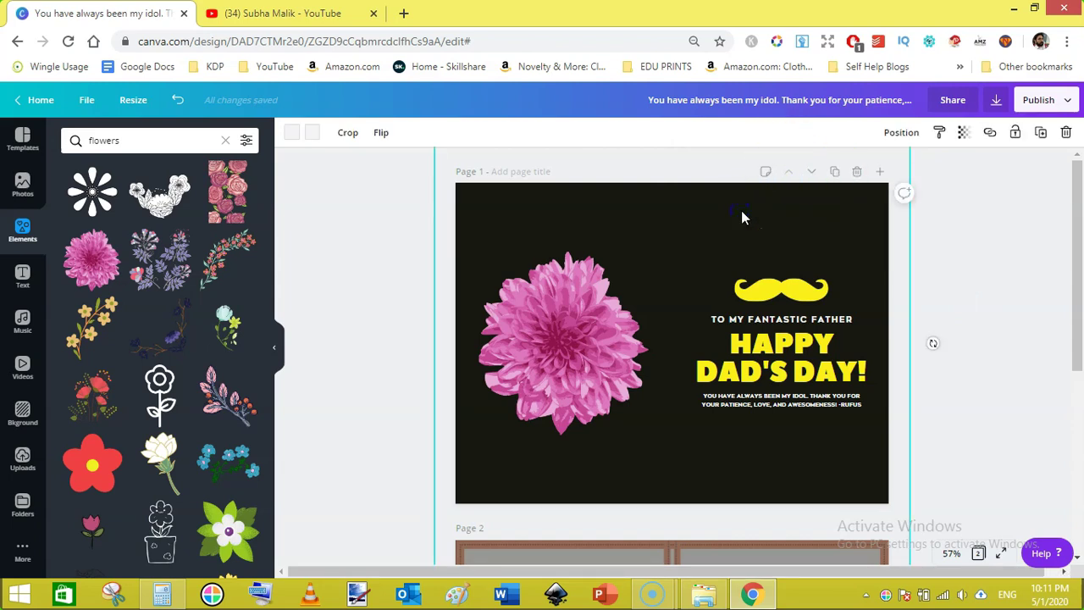
left_click(348, 136)
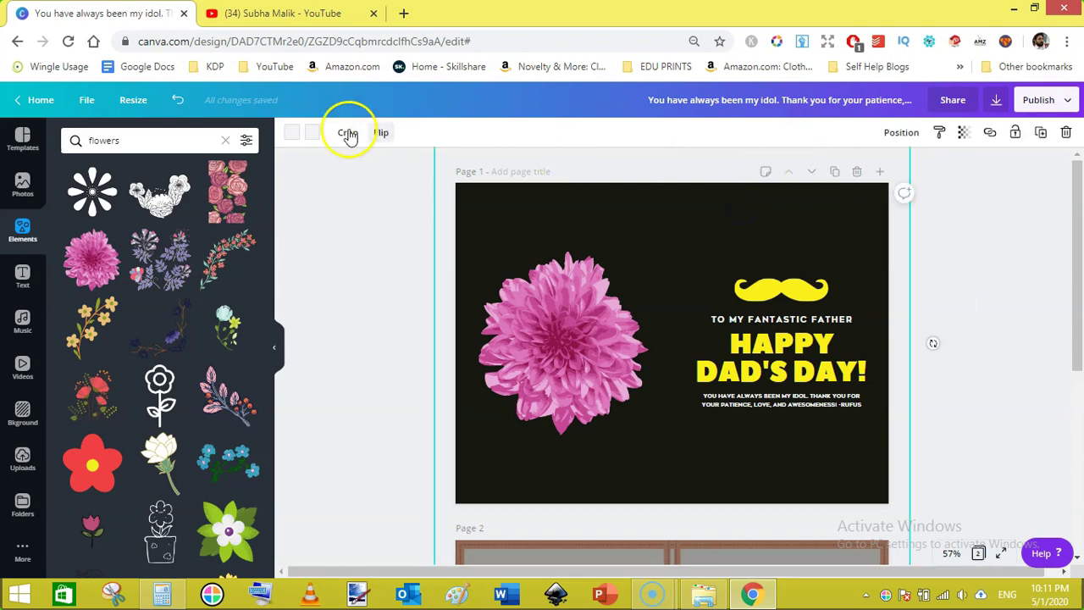
left_click(291, 139)
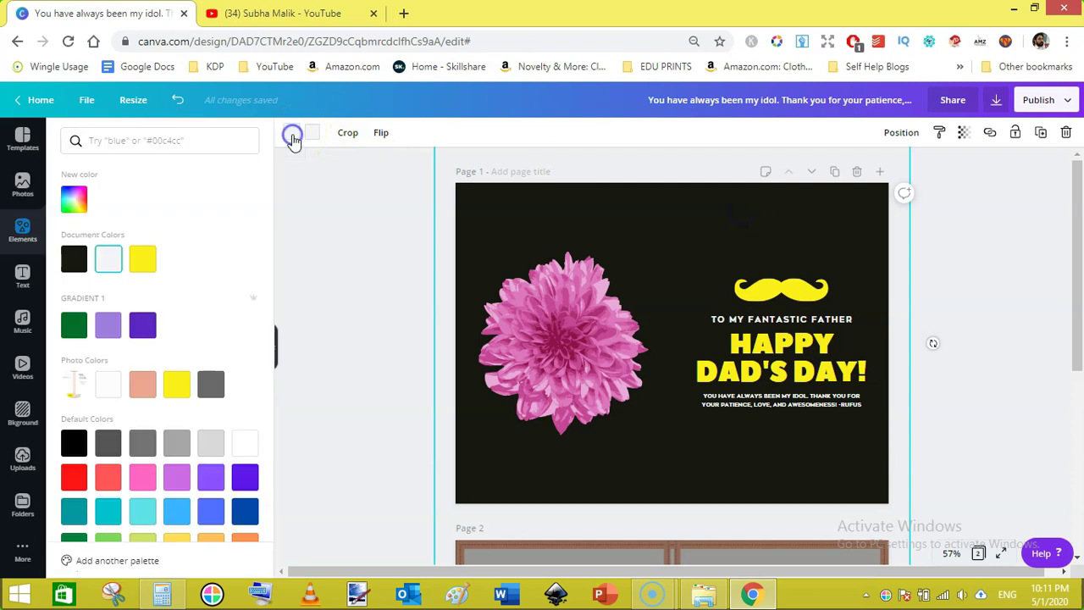
left_click(153, 257)
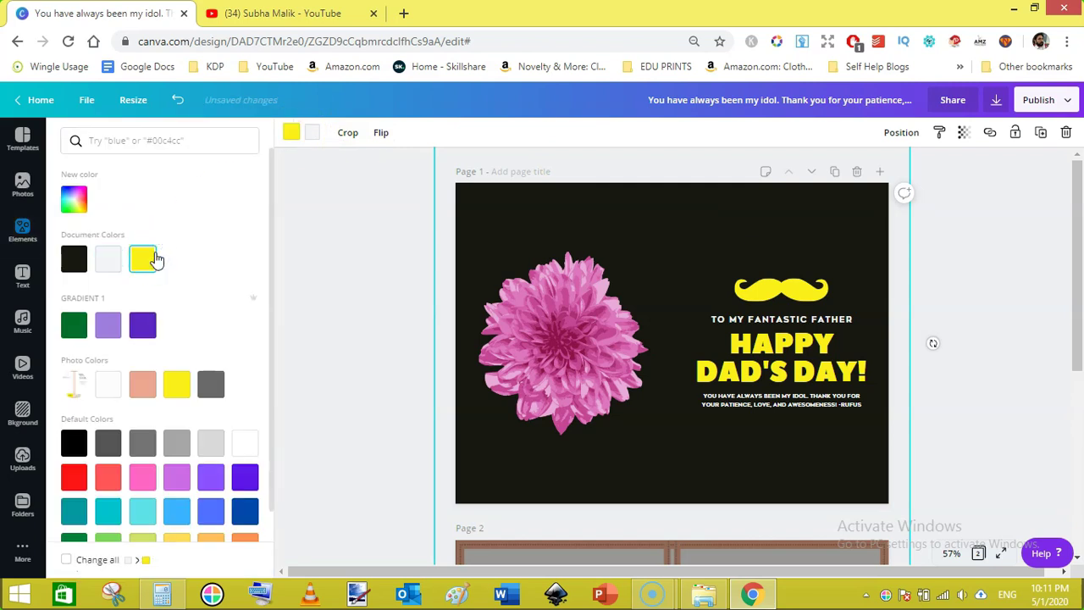
left_click(108, 258)
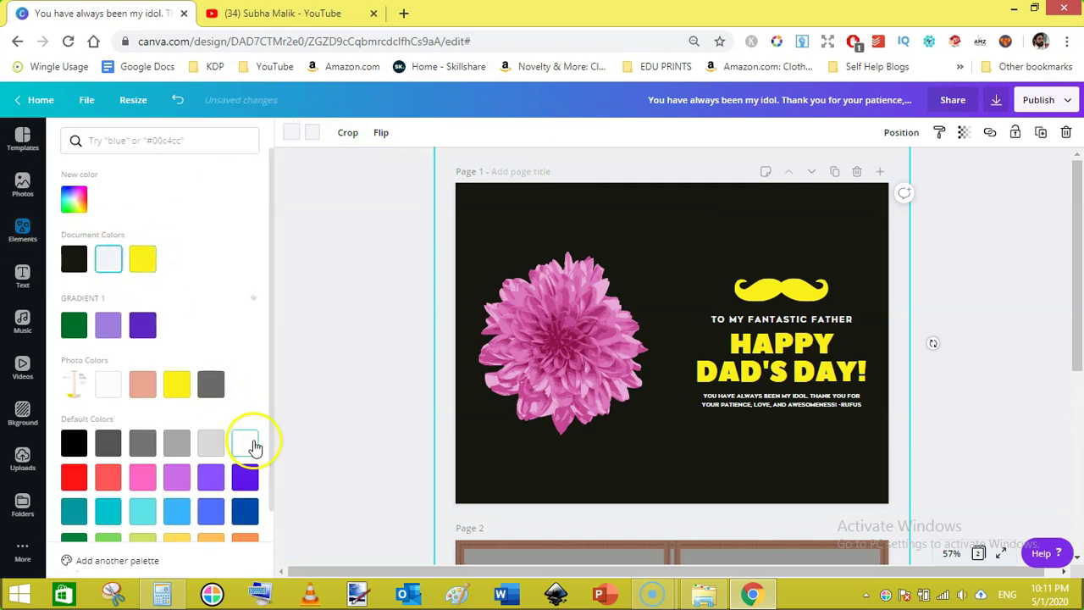
left_click(245, 444)
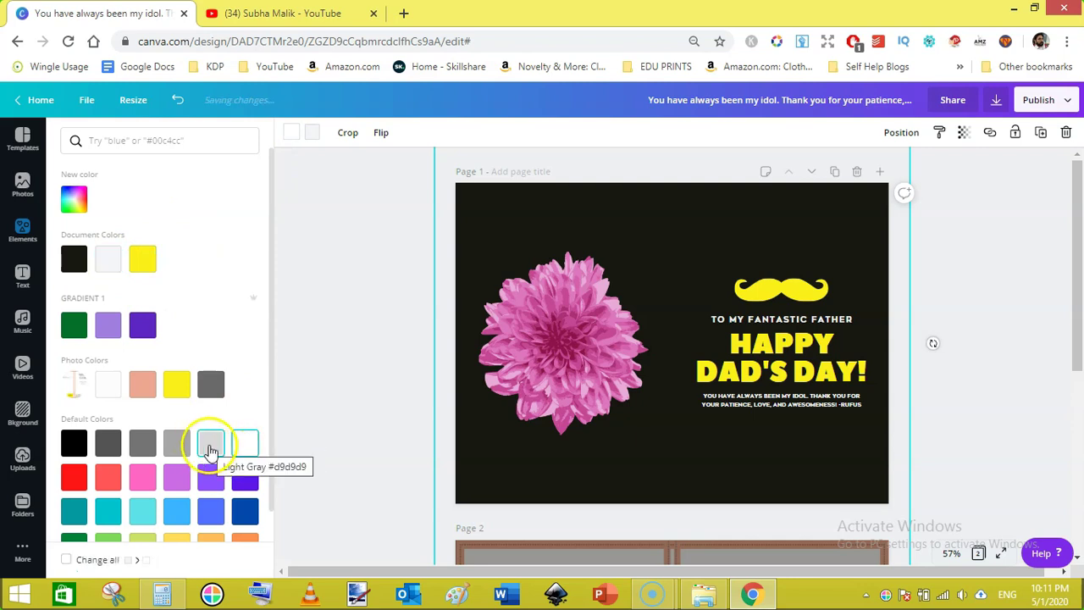
left_click(211, 445)
left_click(76, 443)
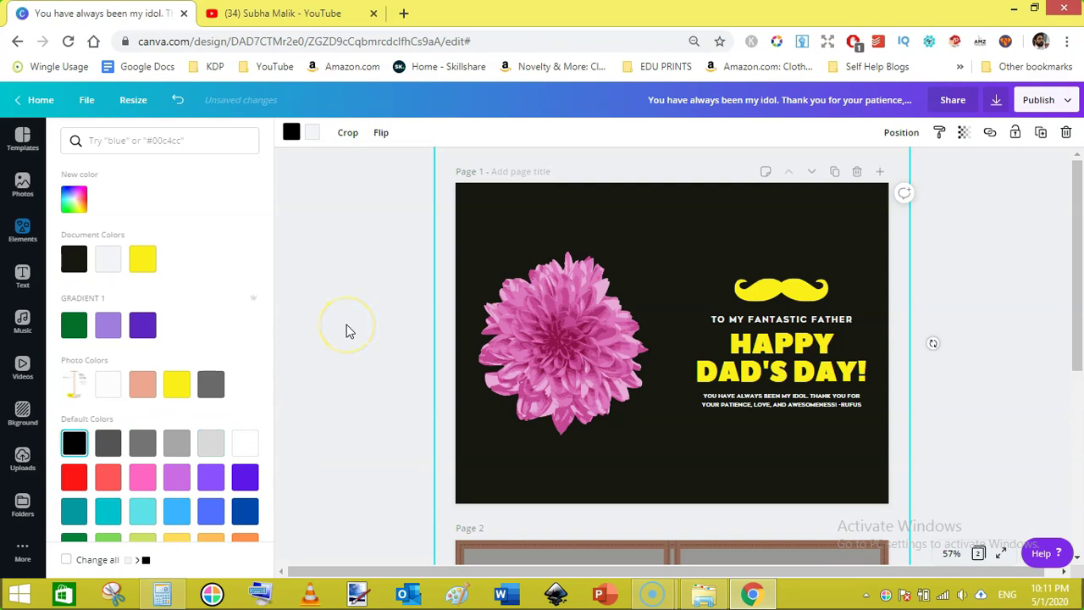
left_click(314, 133)
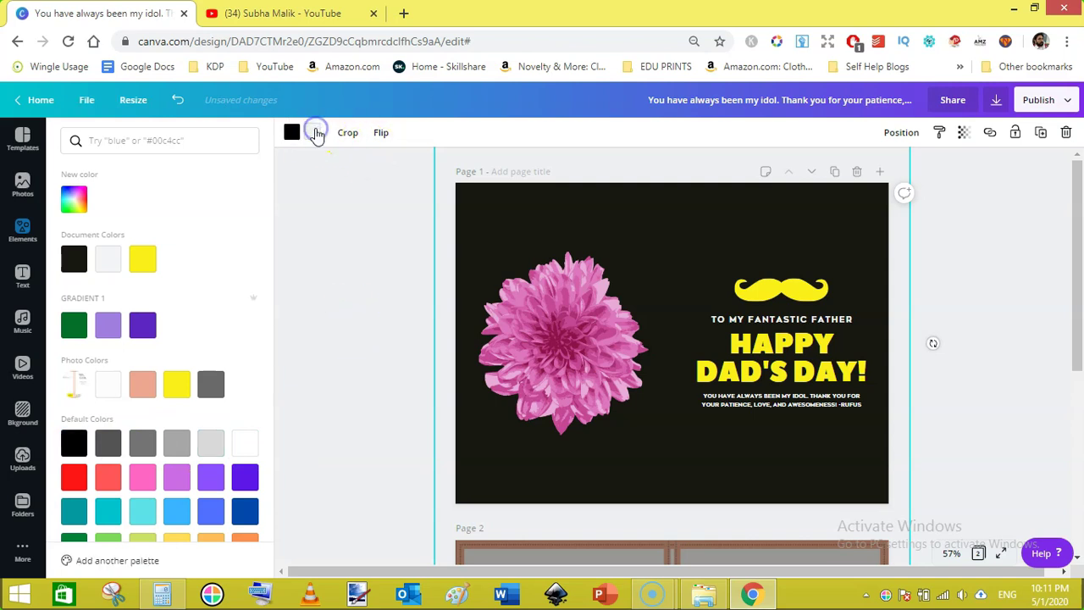
left_click(109, 451)
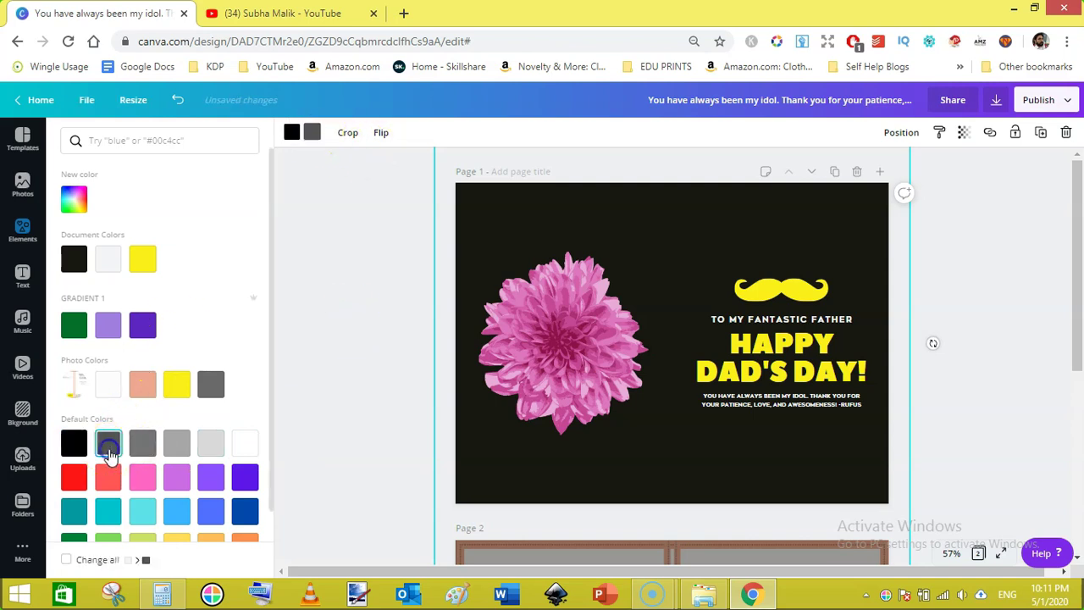
left_click(484, 252)
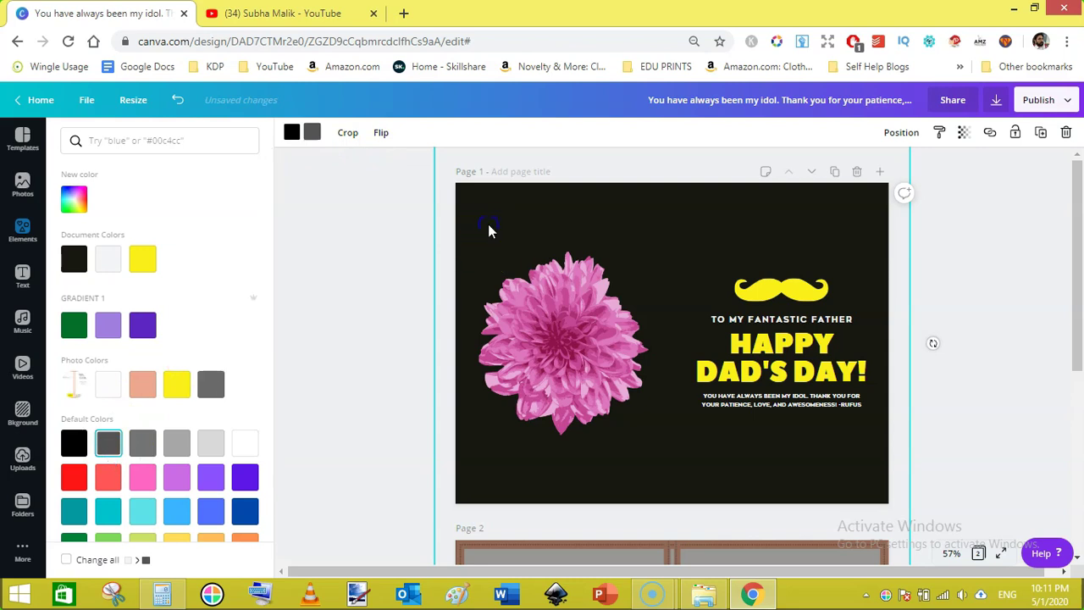
left_click(489, 229)
Step: Set the page background colour to black after trying purple, grey and blue
left_click(489, 228)
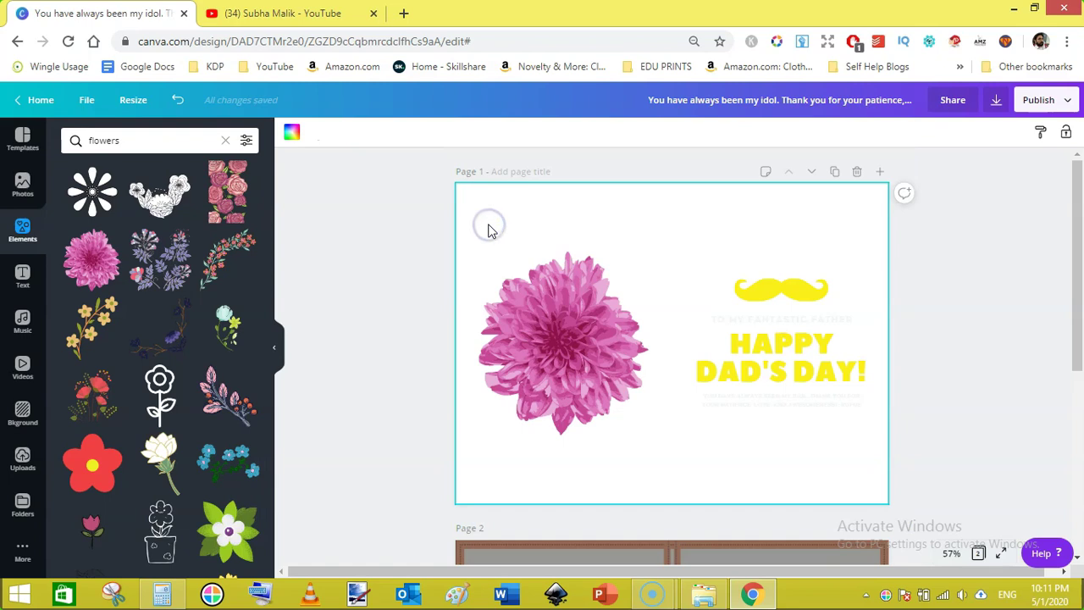
left_click(291, 131)
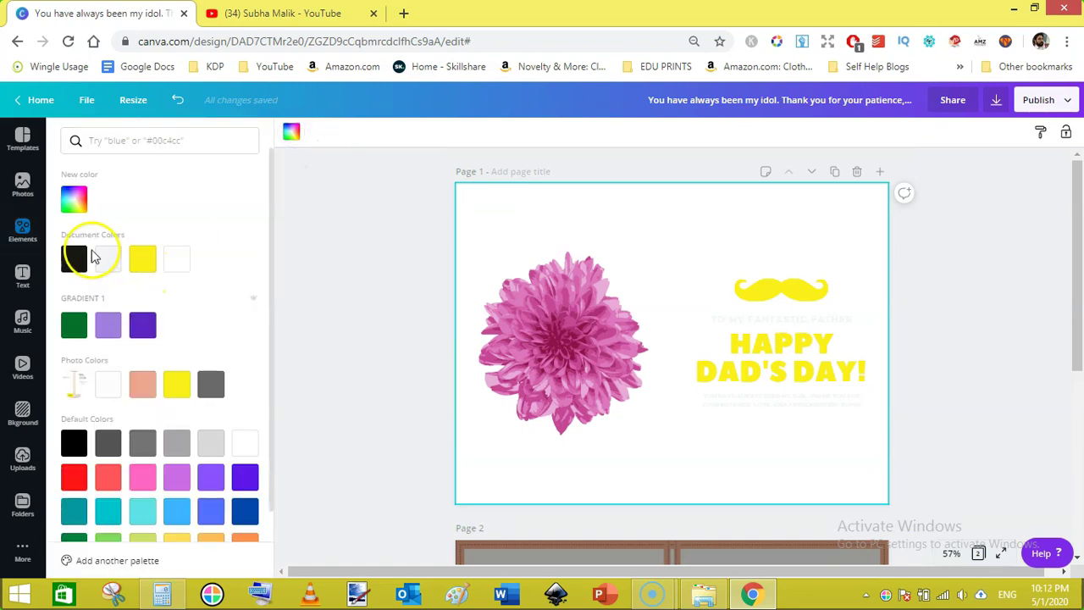
left_click(108, 328)
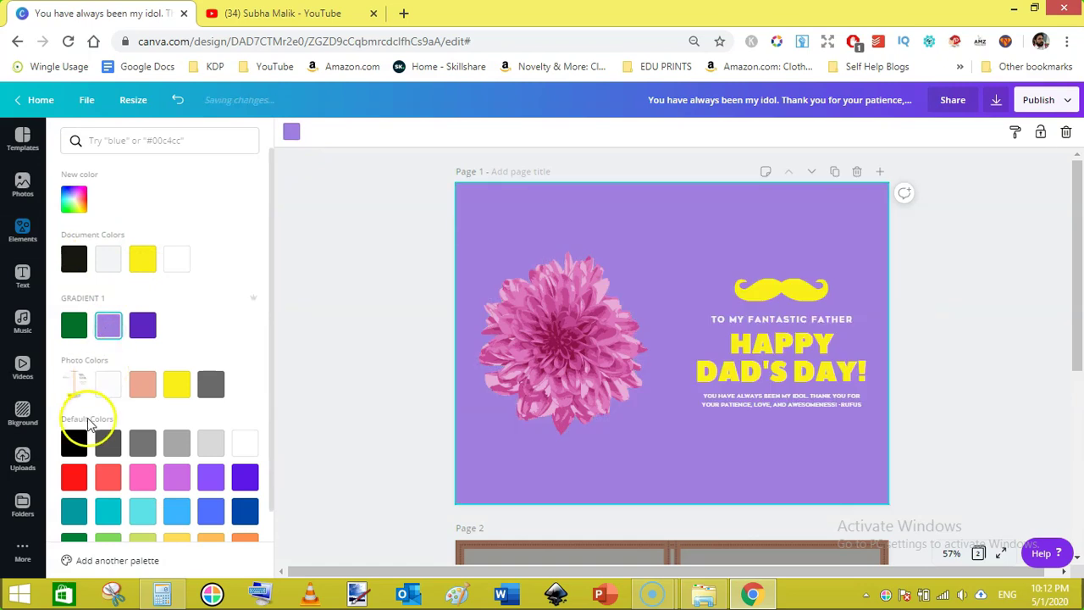
left_click(108, 442)
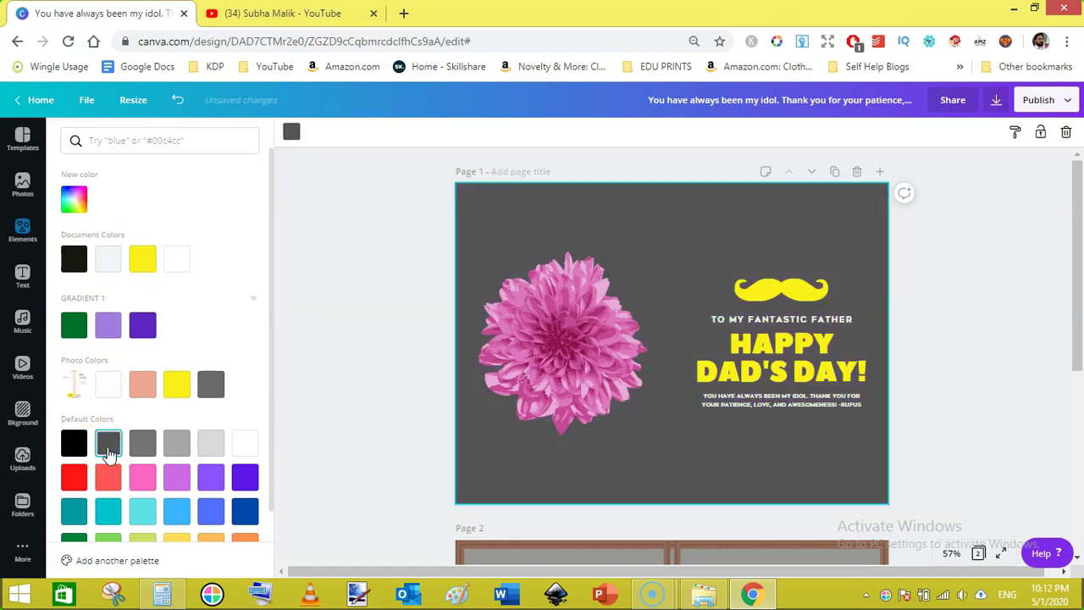
left_click(245, 478)
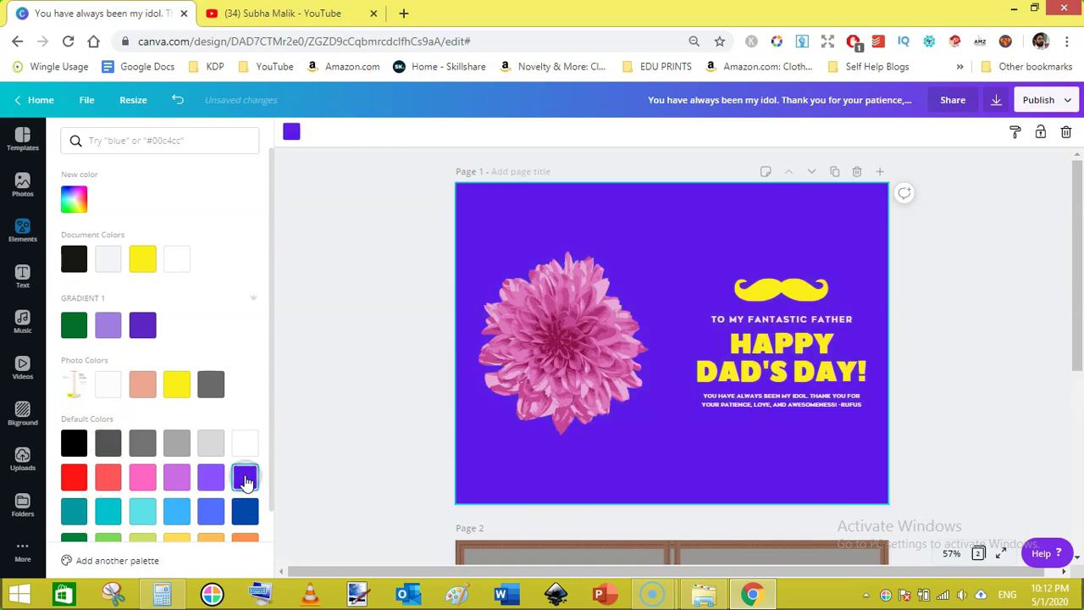
left_click(211, 510)
left_click(75, 443)
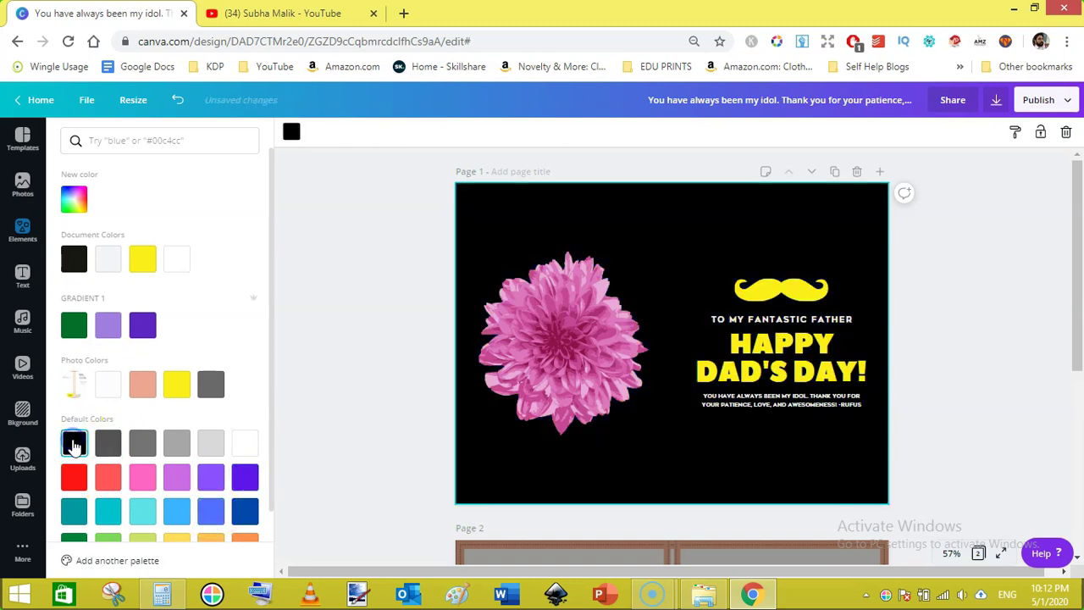
left_click(353, 268)
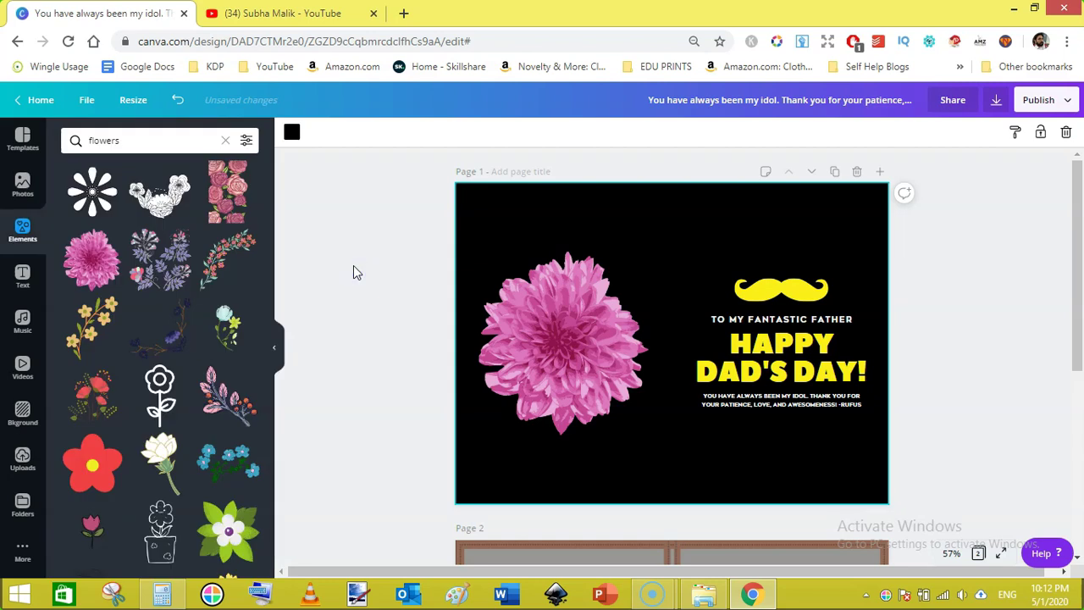
left_click(581, 313)
left_click(574, 319)
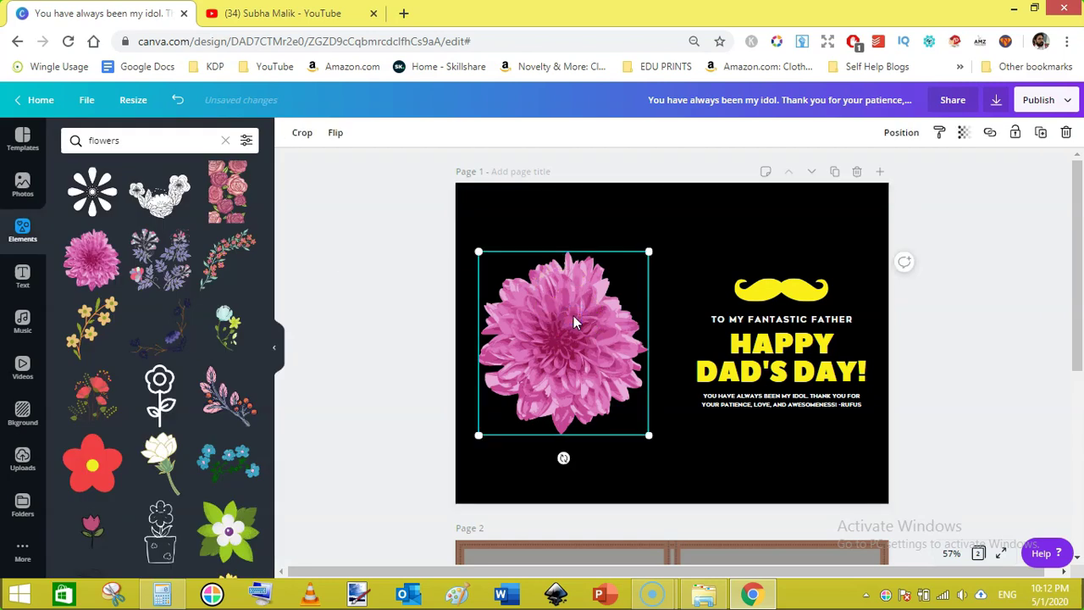
left_click_drag(648, 253, 727, 458)
key("Delete")
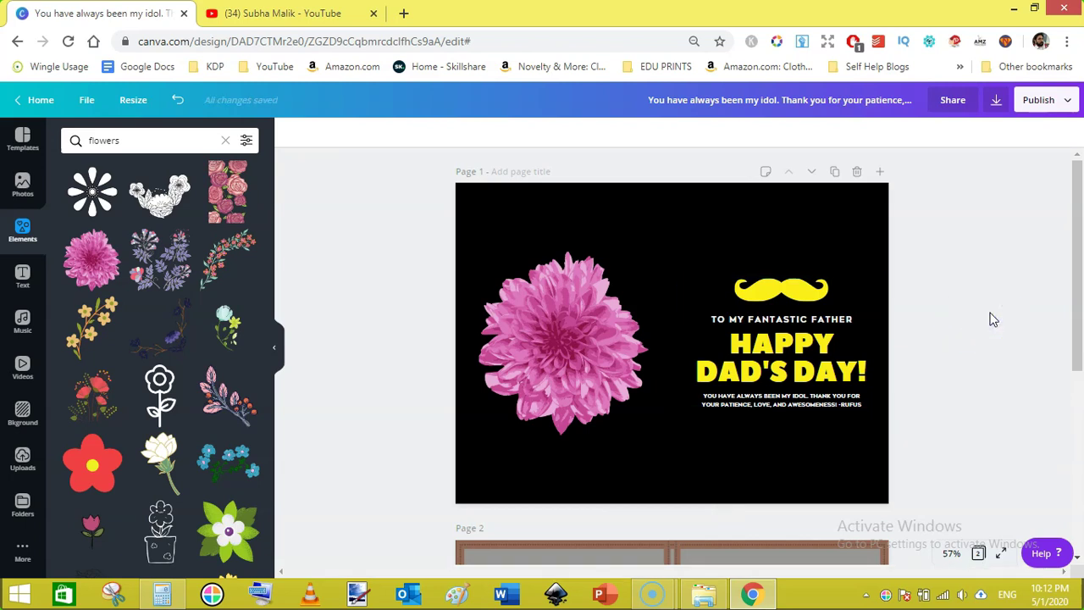
left_click(1004, 557)
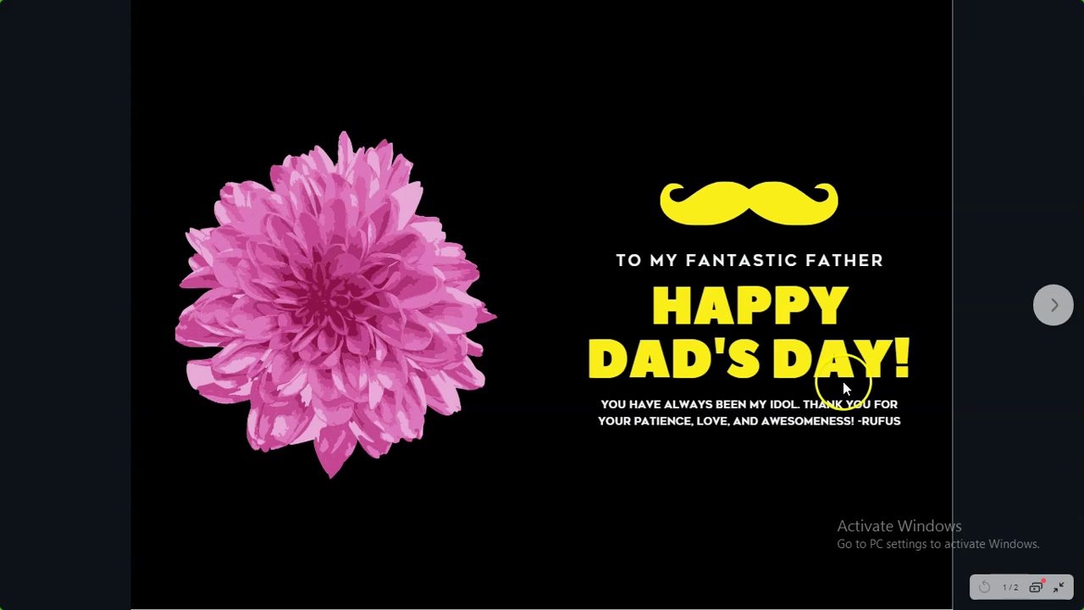
key("Escape")
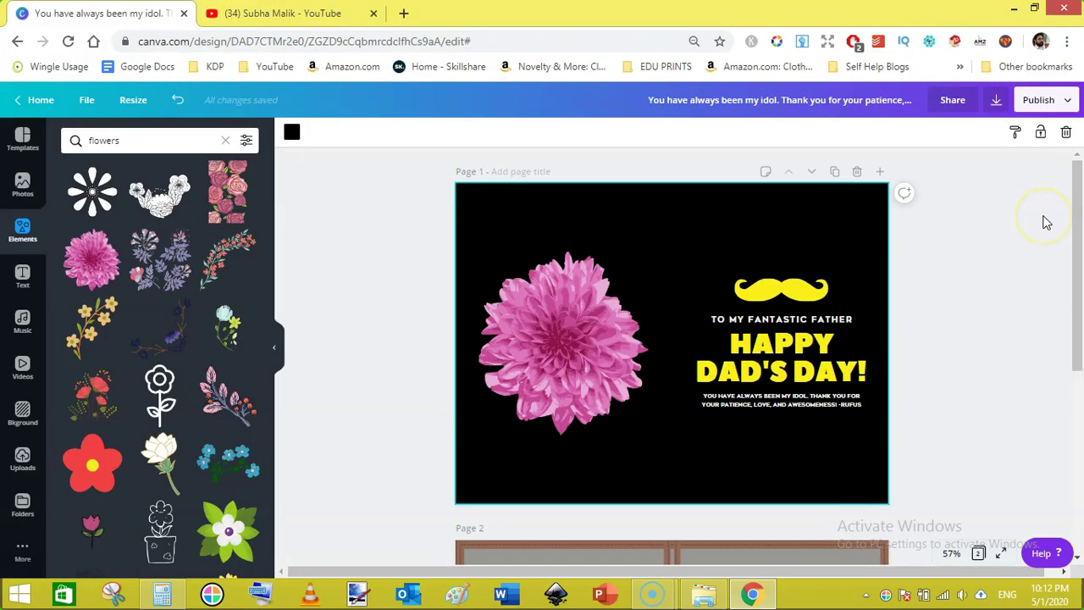
Step: Download Page 1 only as a PDF Print file
left_click(996, 100)
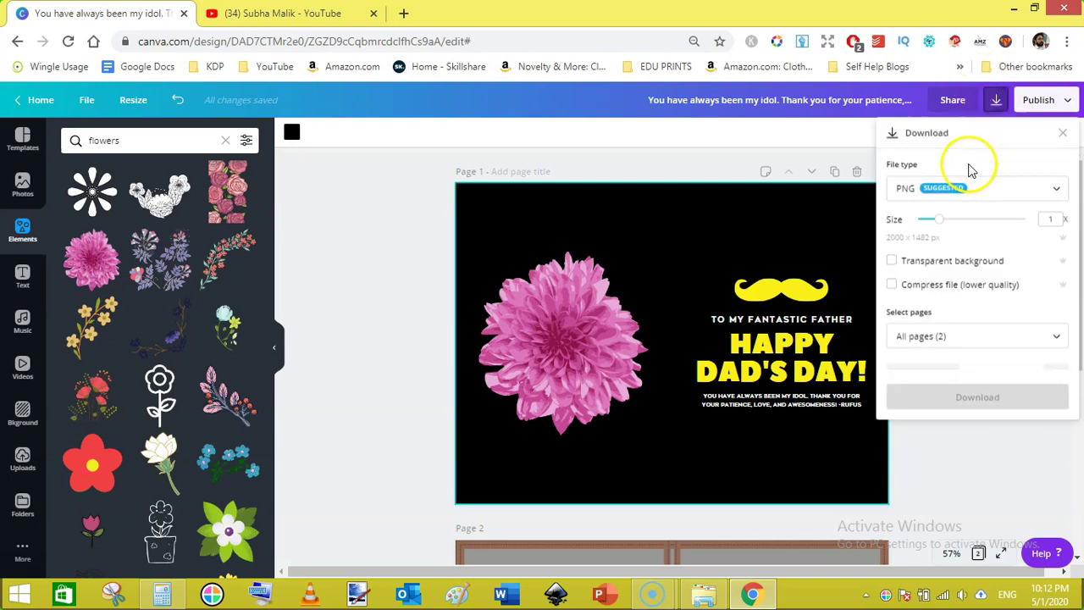
left_click(933, 187)
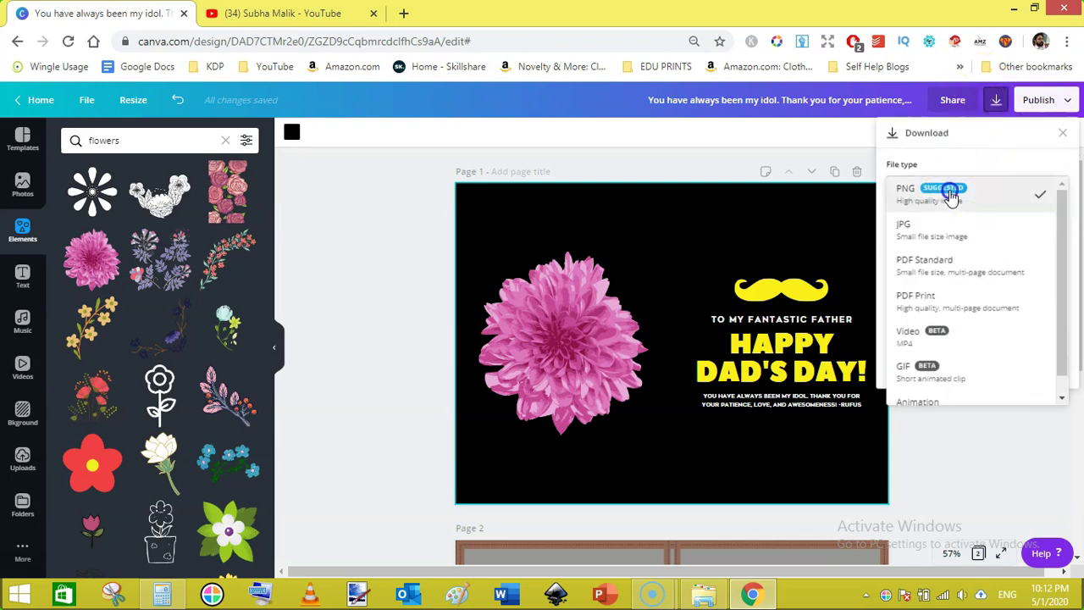
left_click(928, 304)
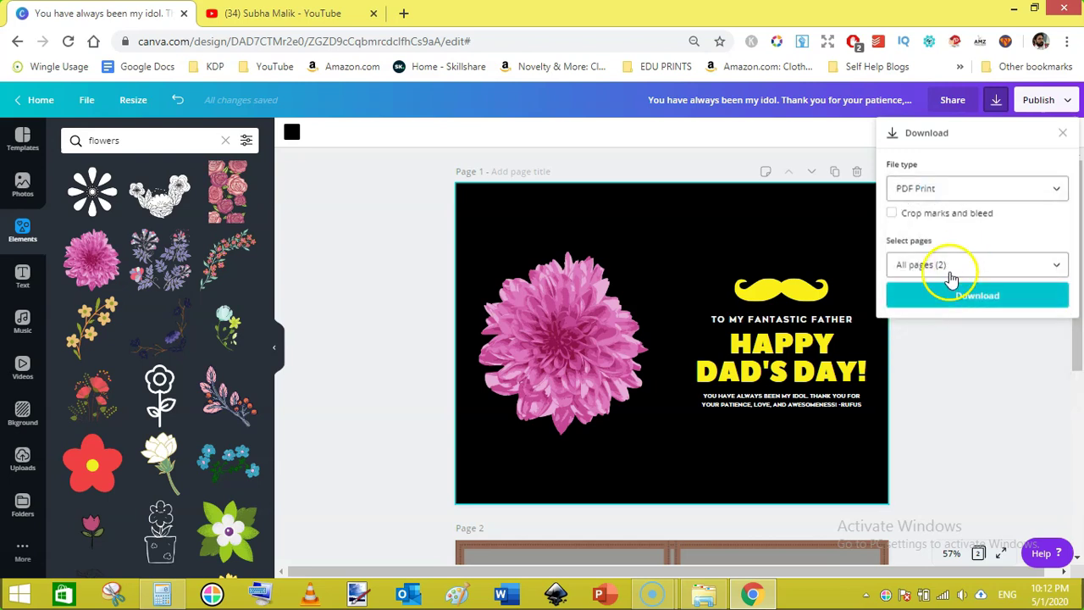
left_click(951, 265)
left_click(938, 336)
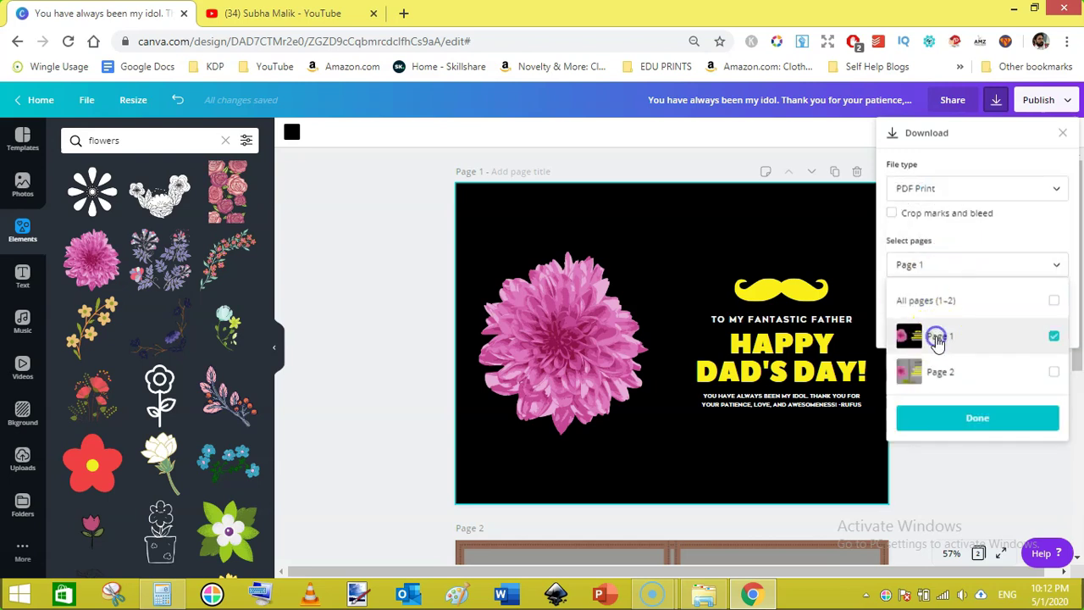
left_click(965, 415)
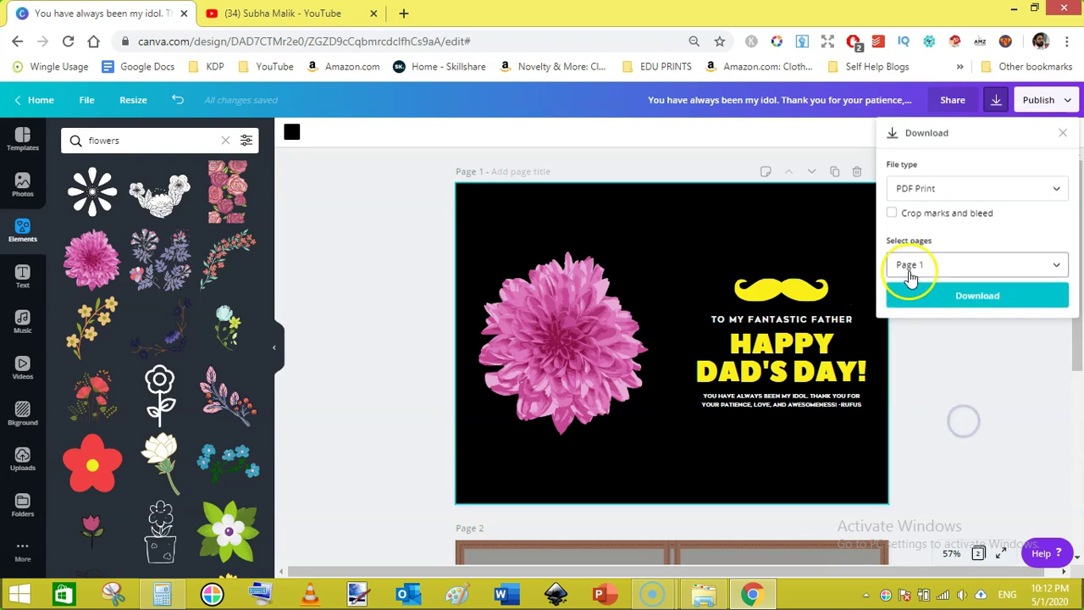
left_click(950, 300)
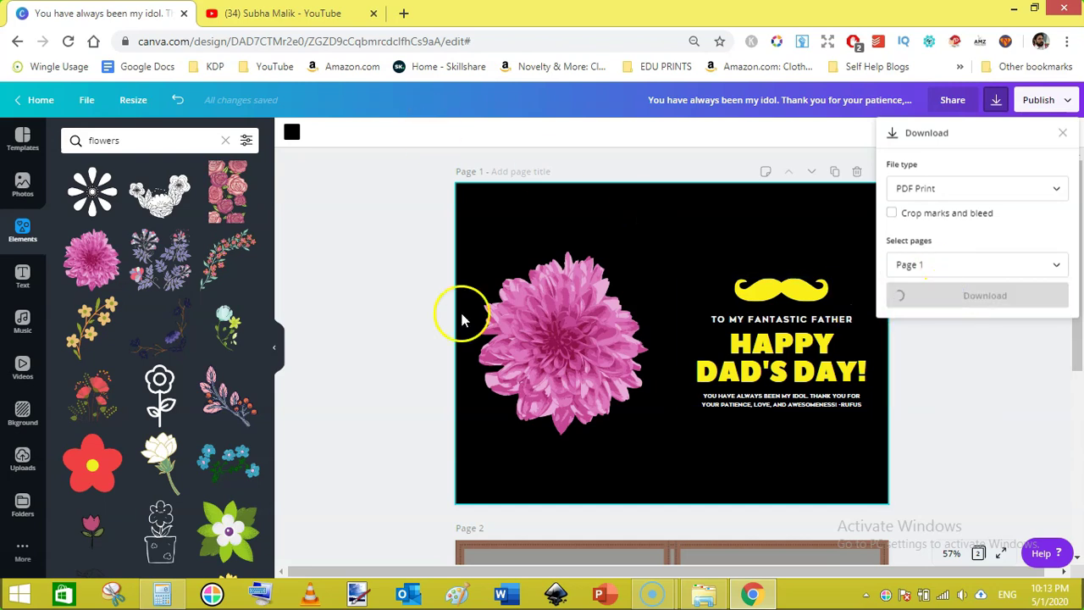